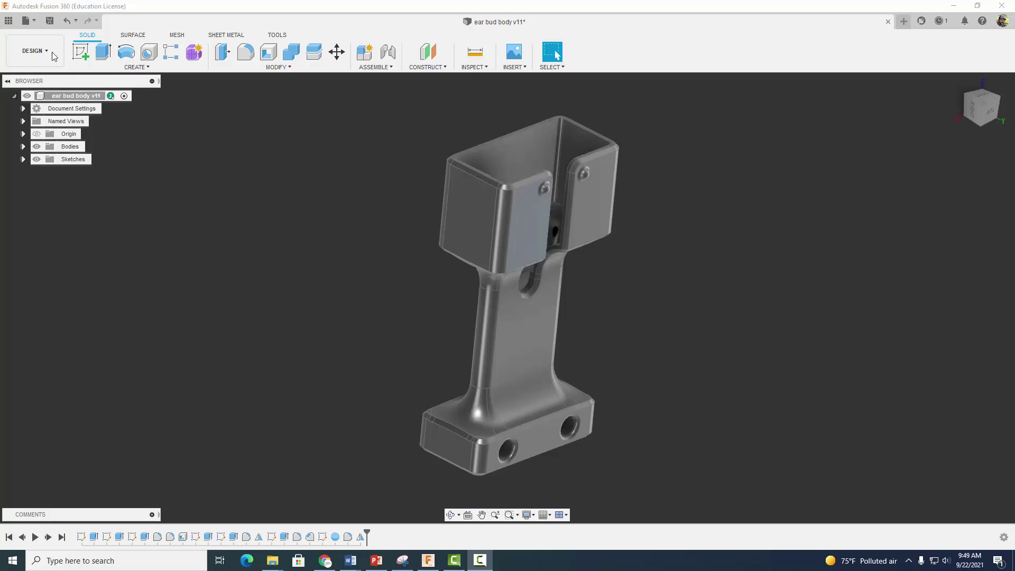
# Create a new blank design and start a sketch on the front plane
pyautogui.click(26, 21)
pyautogui.click(37, 40)
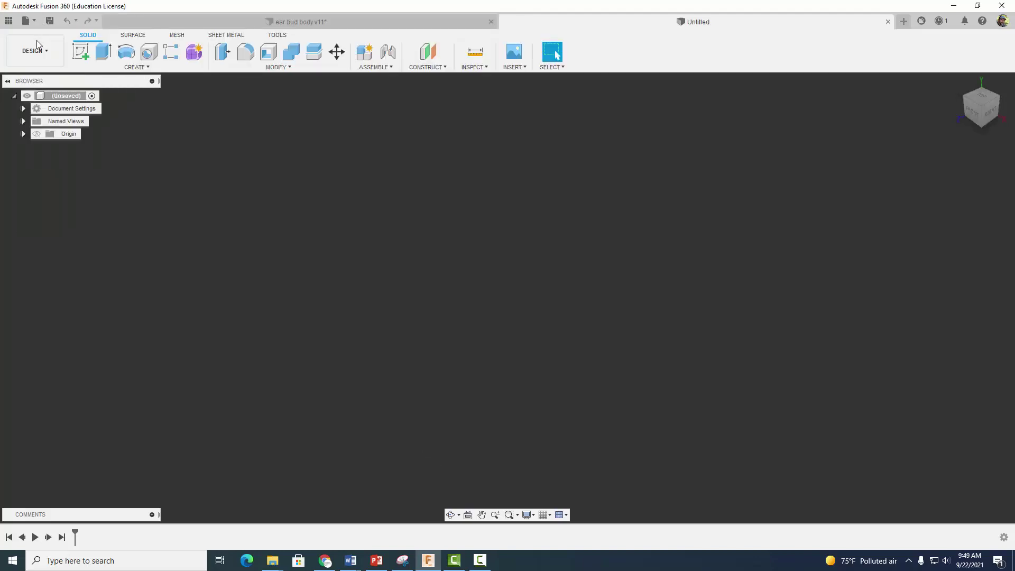
pyautogui.click(80, 51)
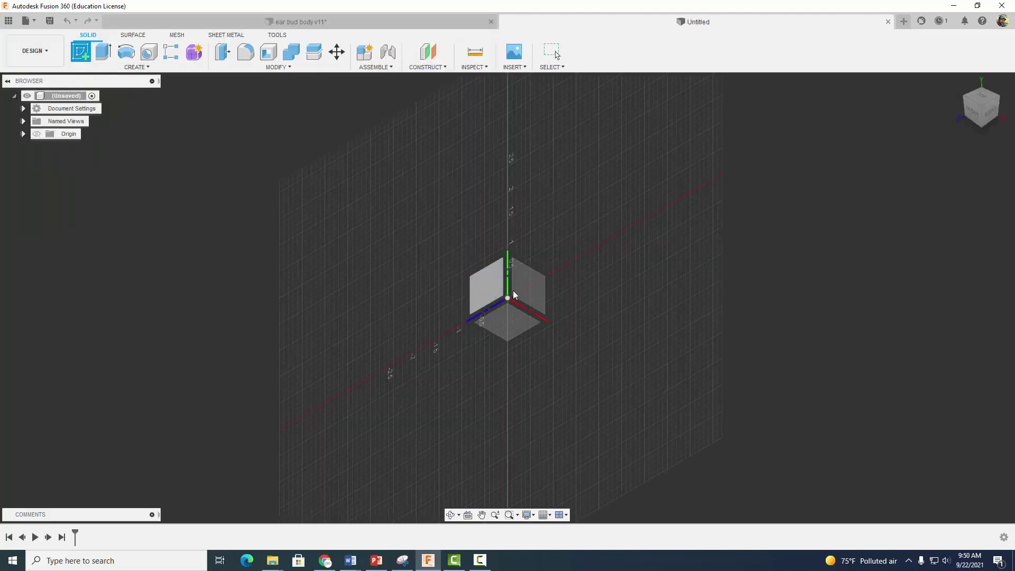
pyautogui.click(529, 290)
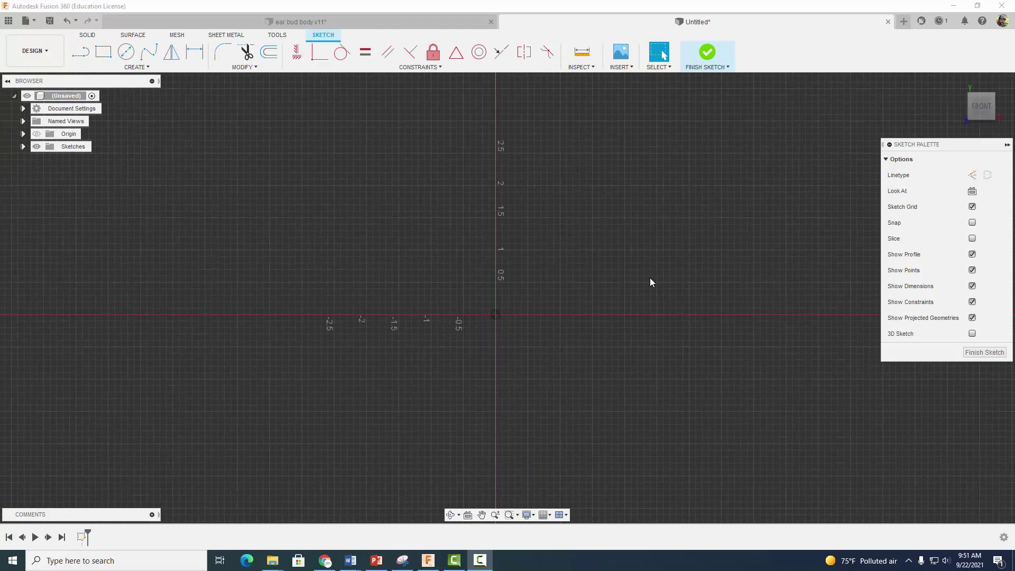
# Change the document units from inches to millimetres in Document Settings
pyautogui.click(22, 109)
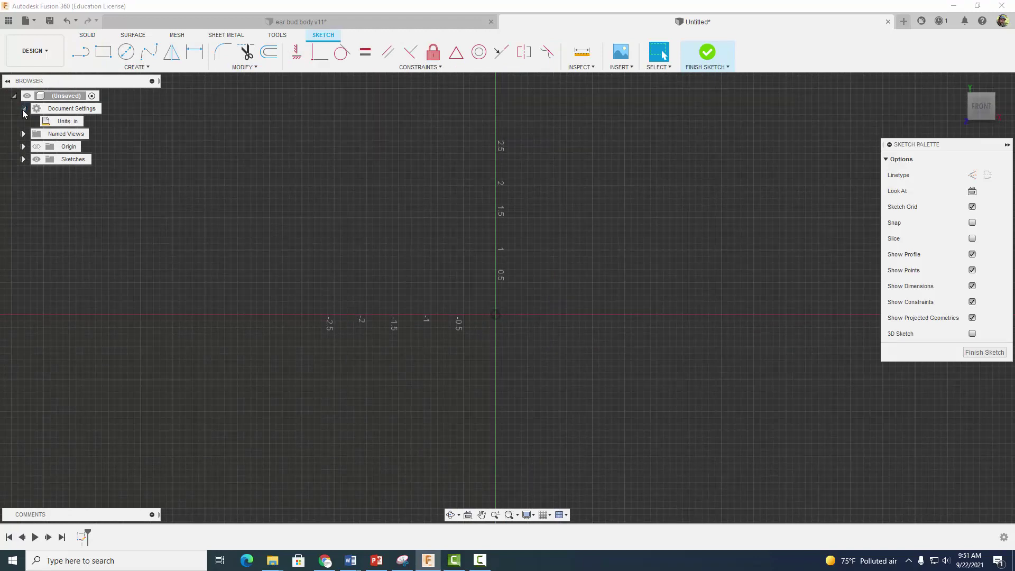
pyautogui.click(89, 121)
pyautogui.click(817, 159)
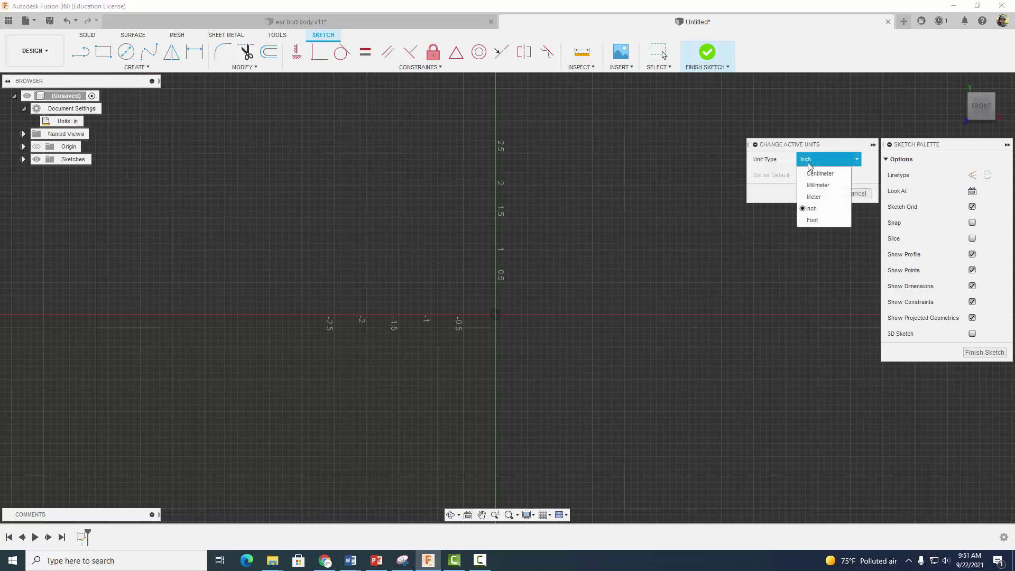
pyautogui.click(818, 183)
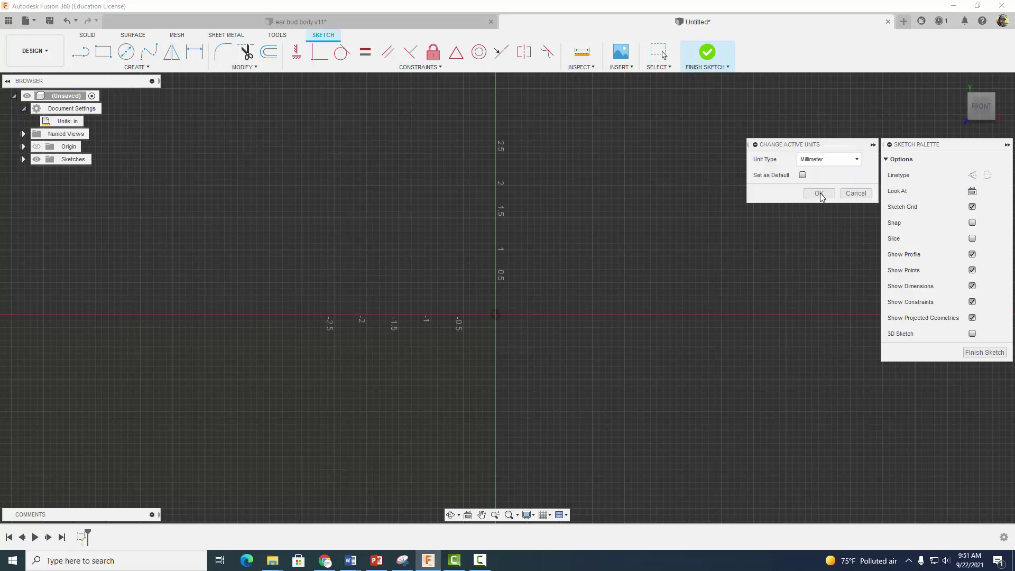
pyautogui.click(819, 193)
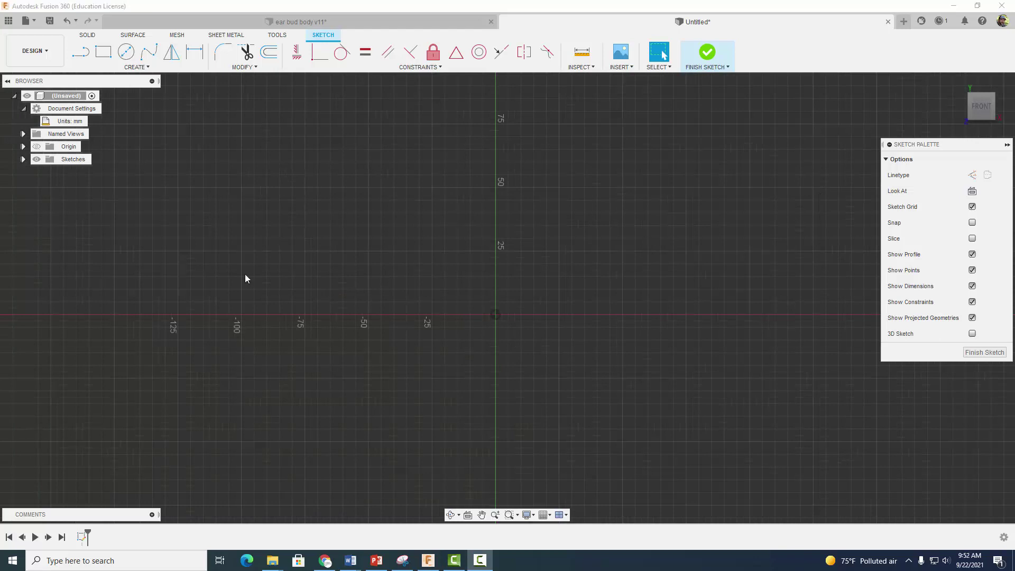
# Draw a 42 × 22 mm centre rectangle at the origin and finish the sketch
pyautogui.click(132, 69)
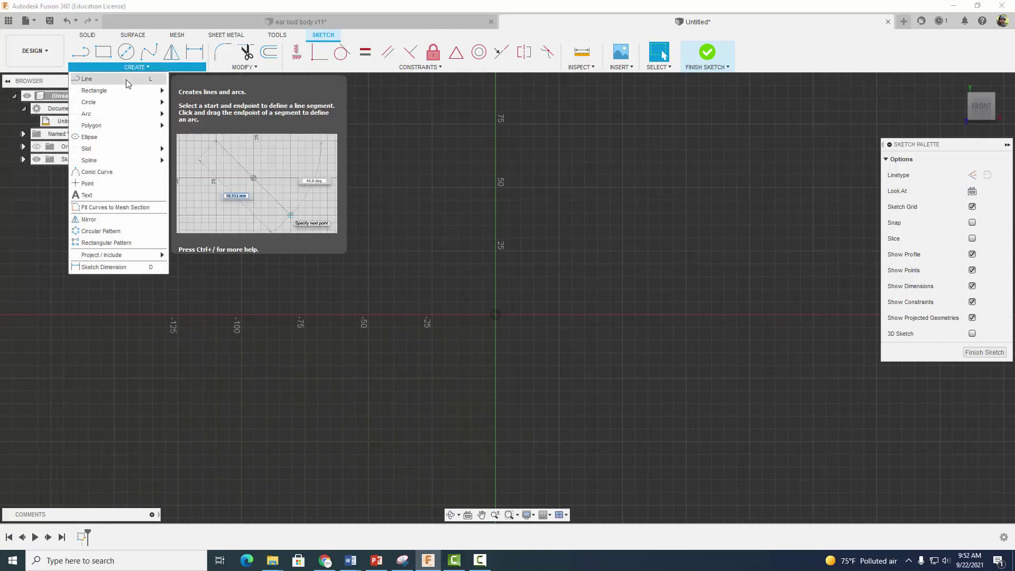
pyautogui.moveTo(122, 91)
pyautogui.click(184, 101)
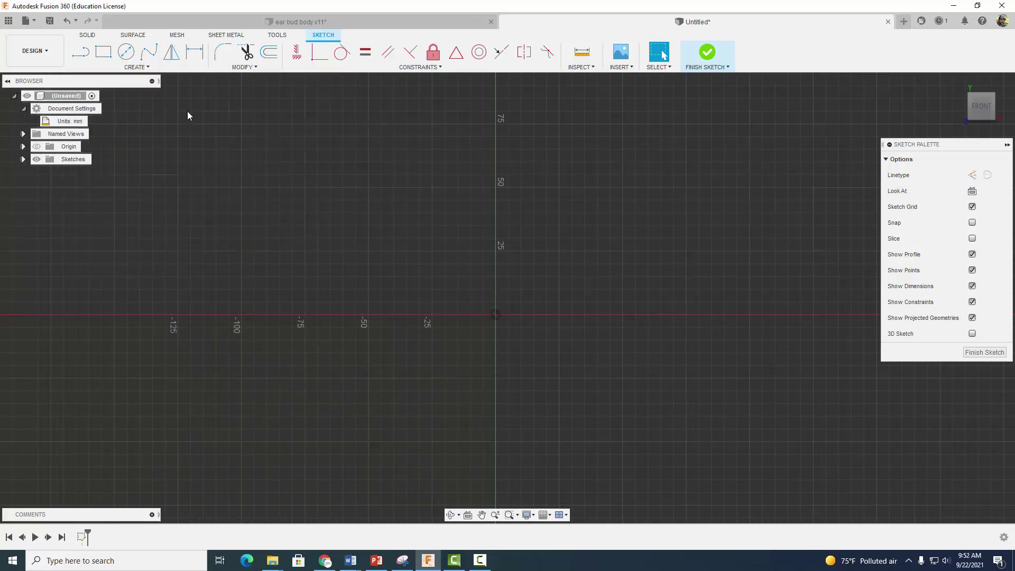
pyautogui.click(496, 315)
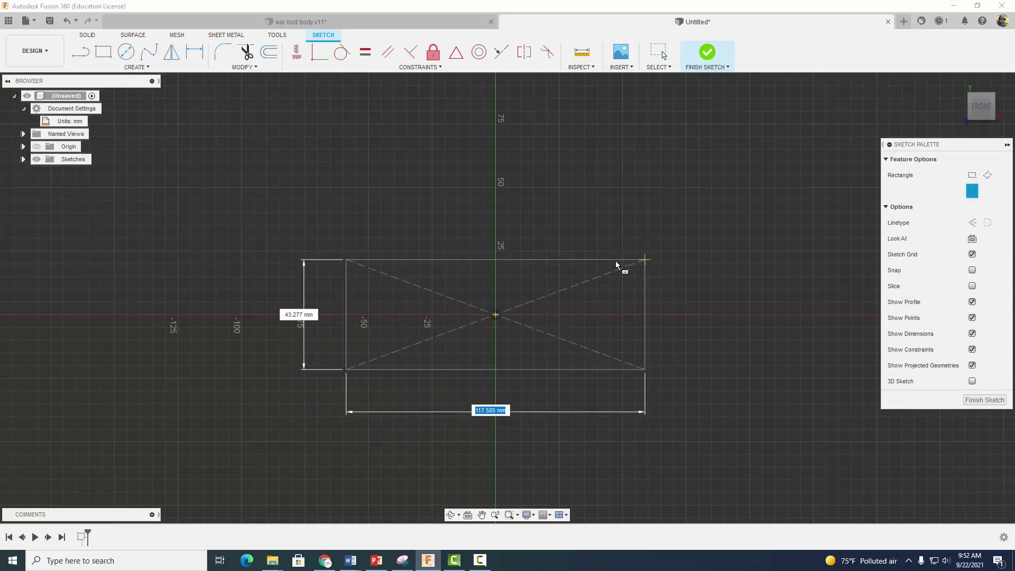
pyautogui.write('42')
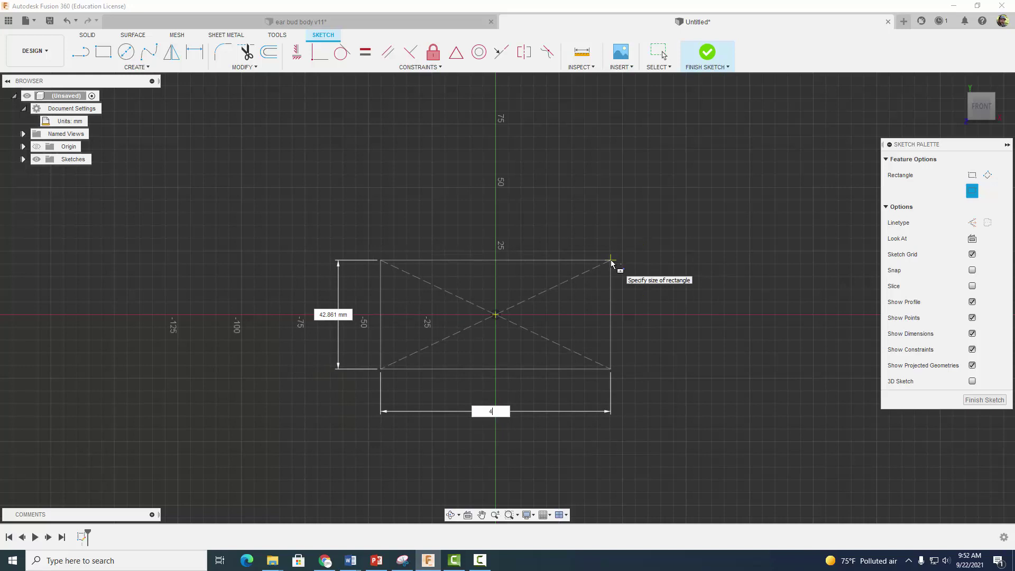
pyautogui.press('Tab')
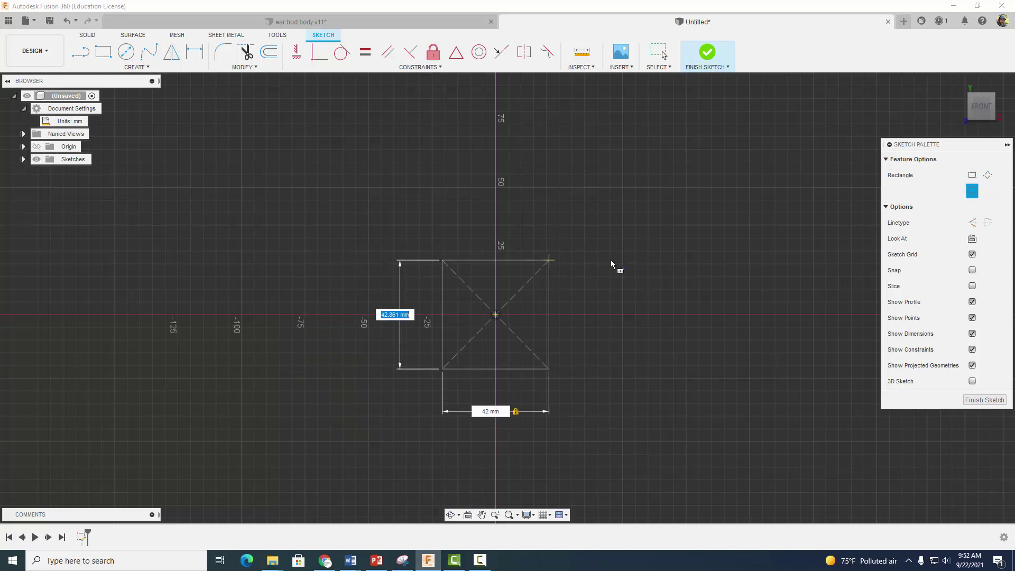
pyautogui.write('22')
pyautogui.press('Return')
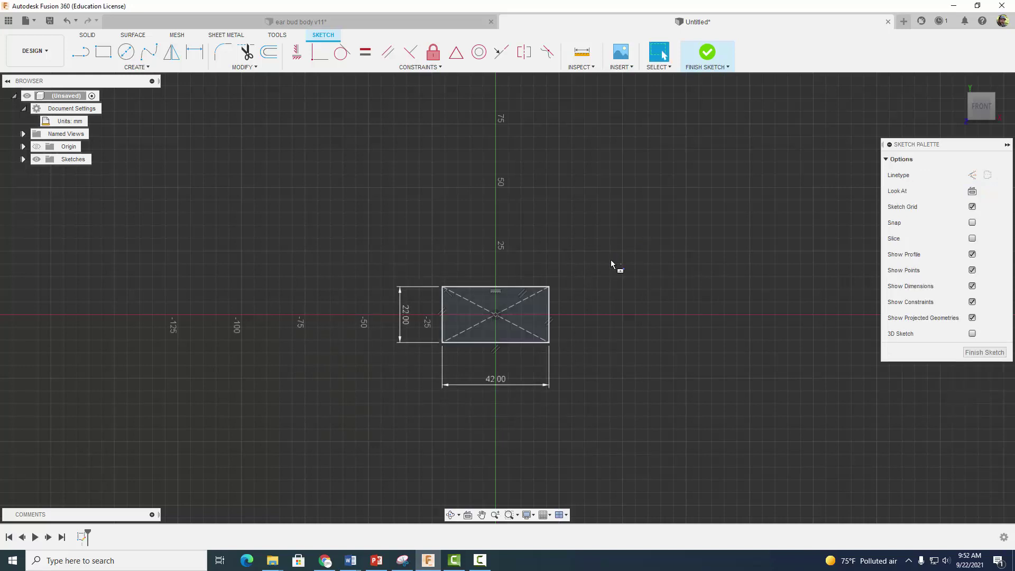
pyautogui.scroll(4, 565, 344)
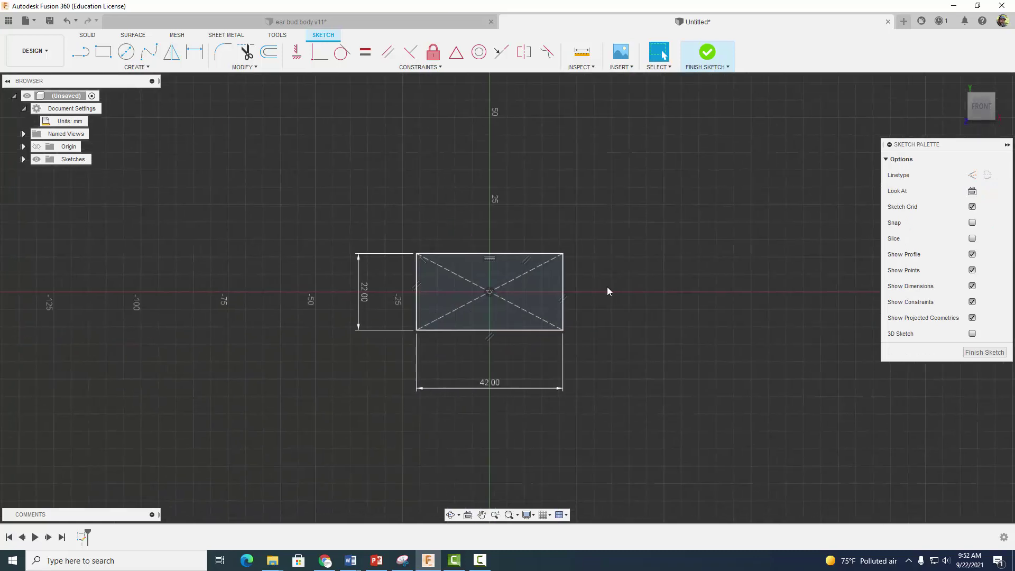
pyautogui.scroll(-1, 607, 286)
pyautogui.click(707, 53)
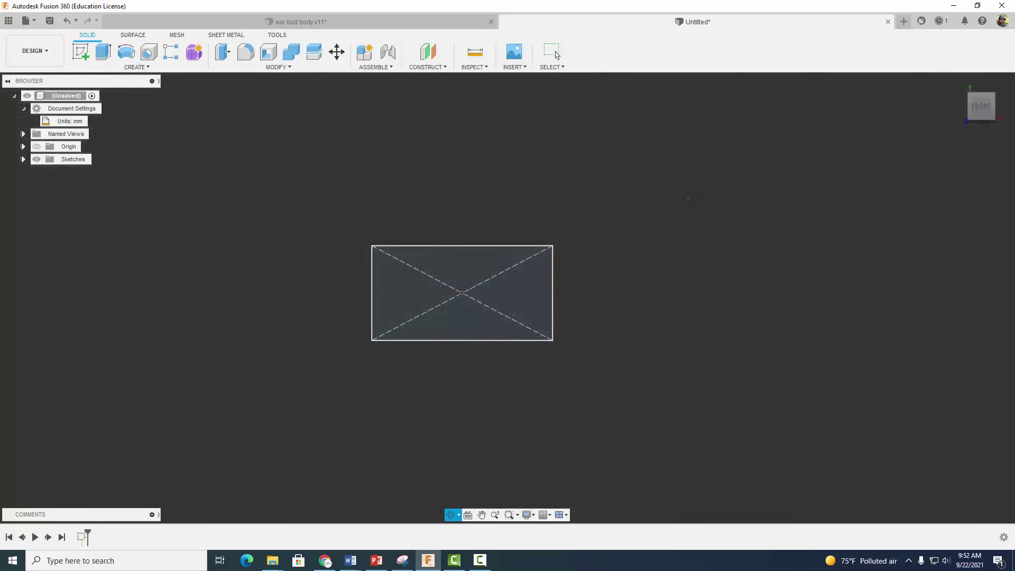
# Extrude the rectangle 10 mm as a new body
pyautogui.click(103, 51)
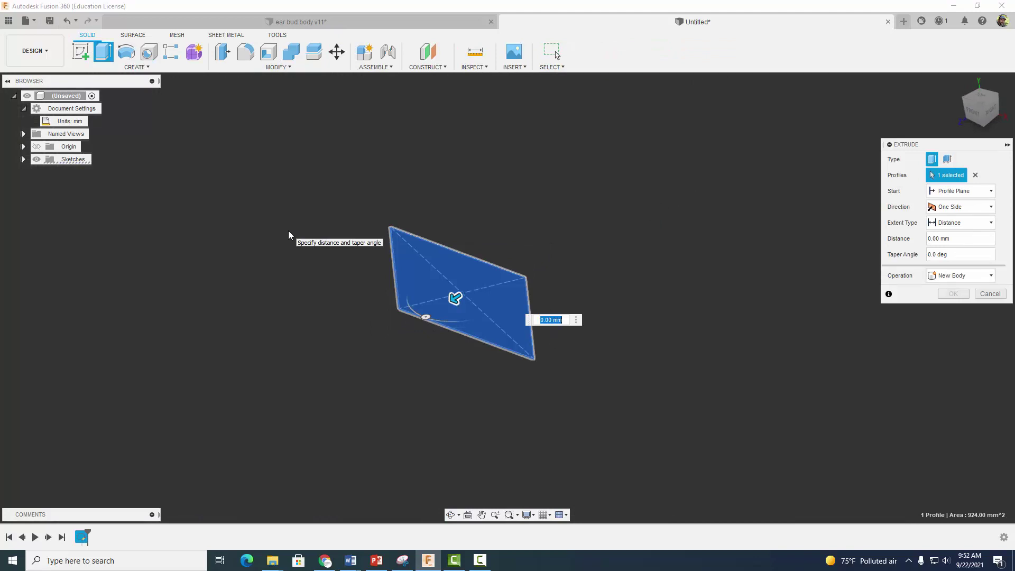
pyautogui.write('10')
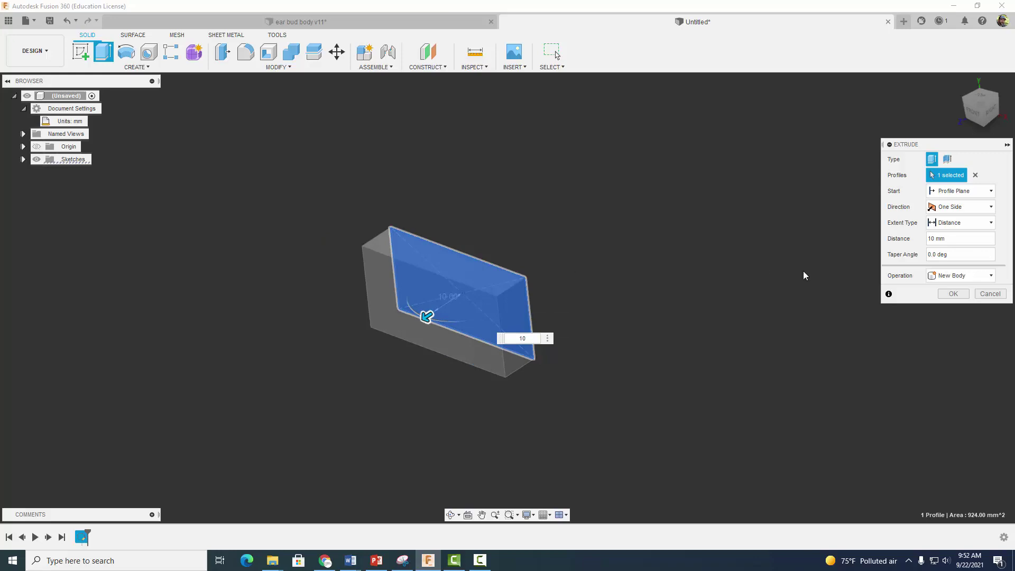
pyautogui.click(952, 294)
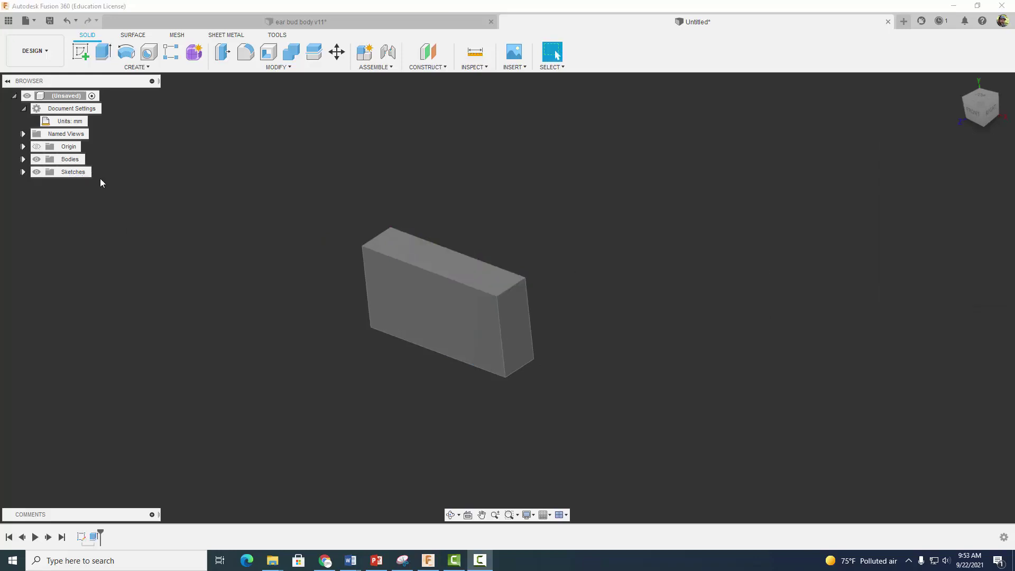
# Sketch a 27 × 6 mm centre rectangle on the block's front face
pyautogui.click(81, 52)
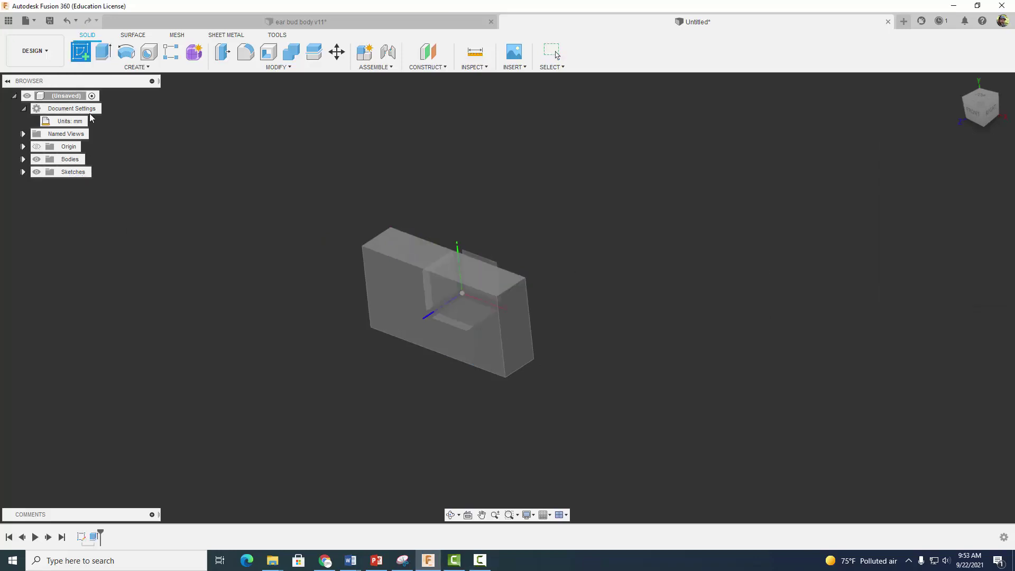
pyautogui.click(410, 301)
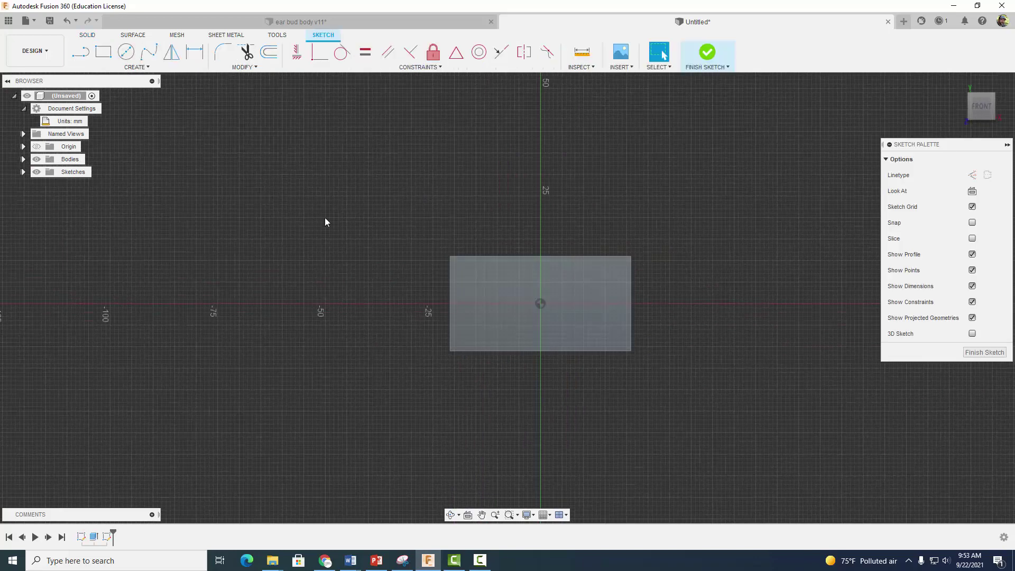
pyautogui.click(137, 67)
pyautogui.moveTo(131, 89)
pyautogui.click(190, 113)
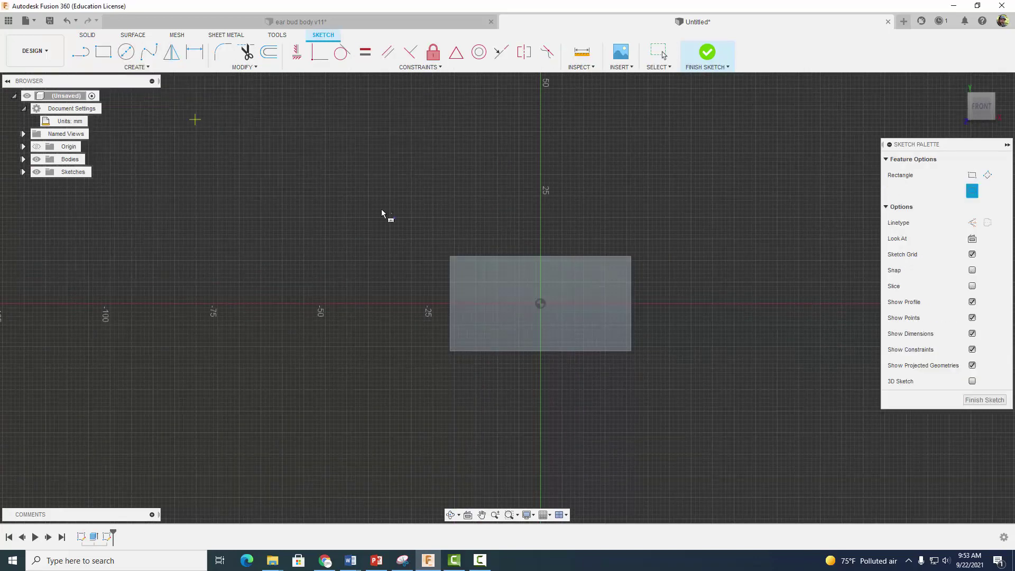
pyautogui.click(545, 303)
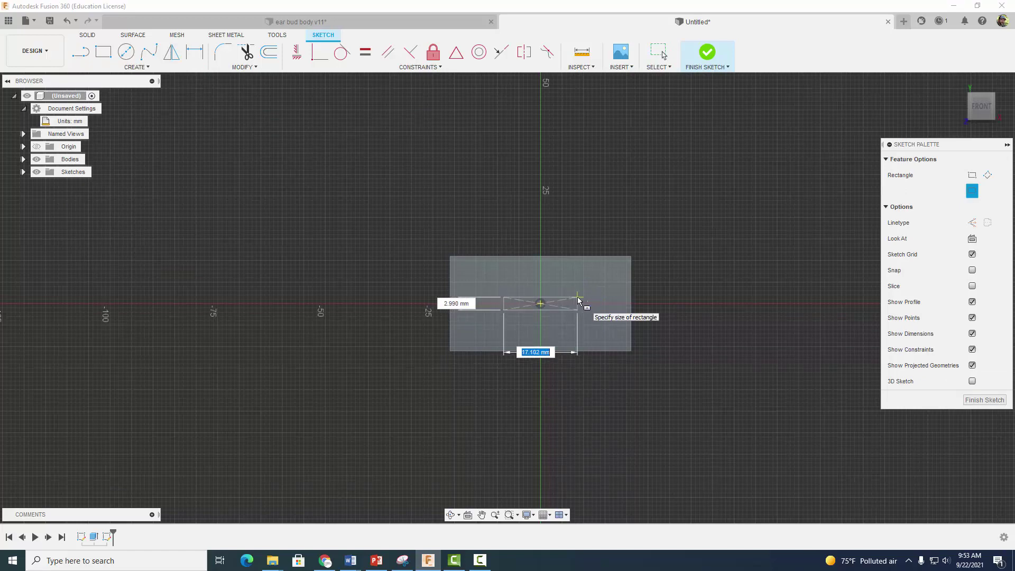
pyautogui.write('27')
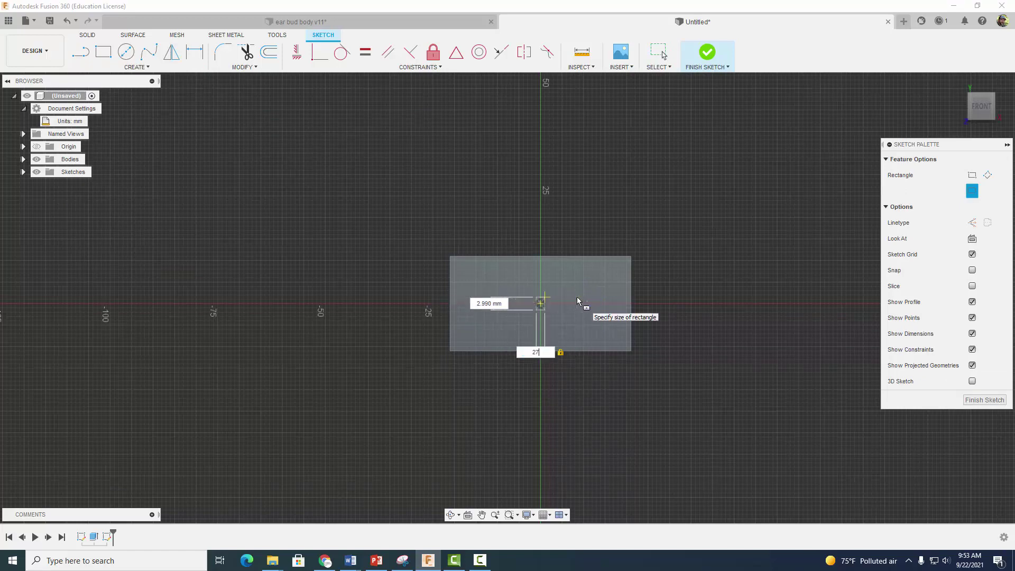
pyautogui.press('Tab')
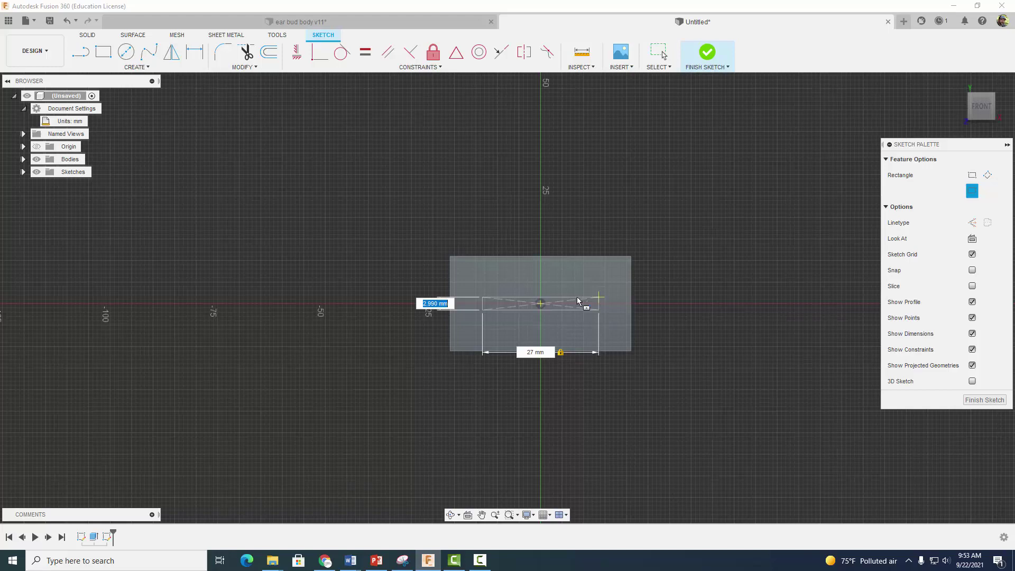
pyautogui.write('6')
pyautogui.press('Tab')
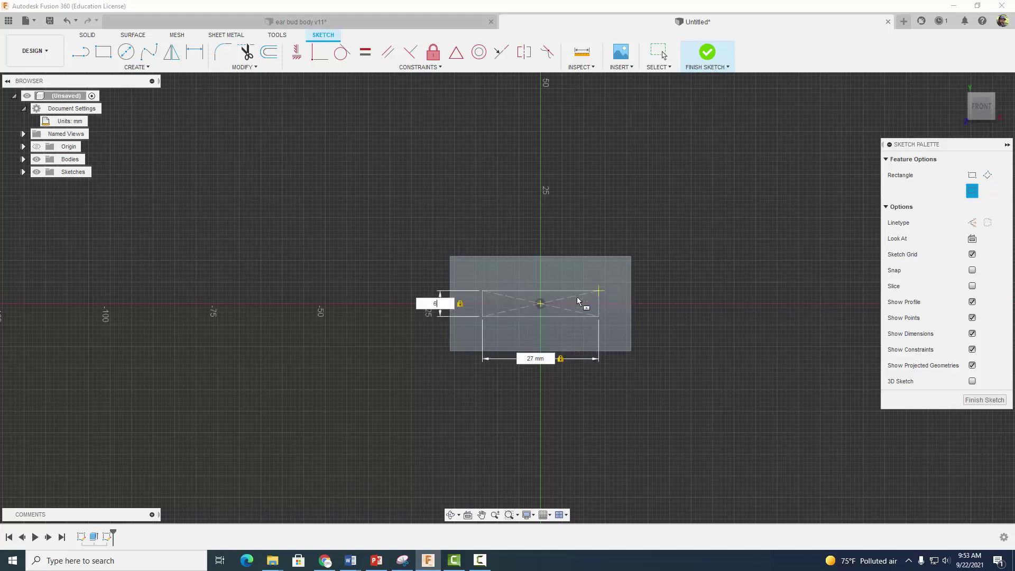
pyautogui.press('Return')
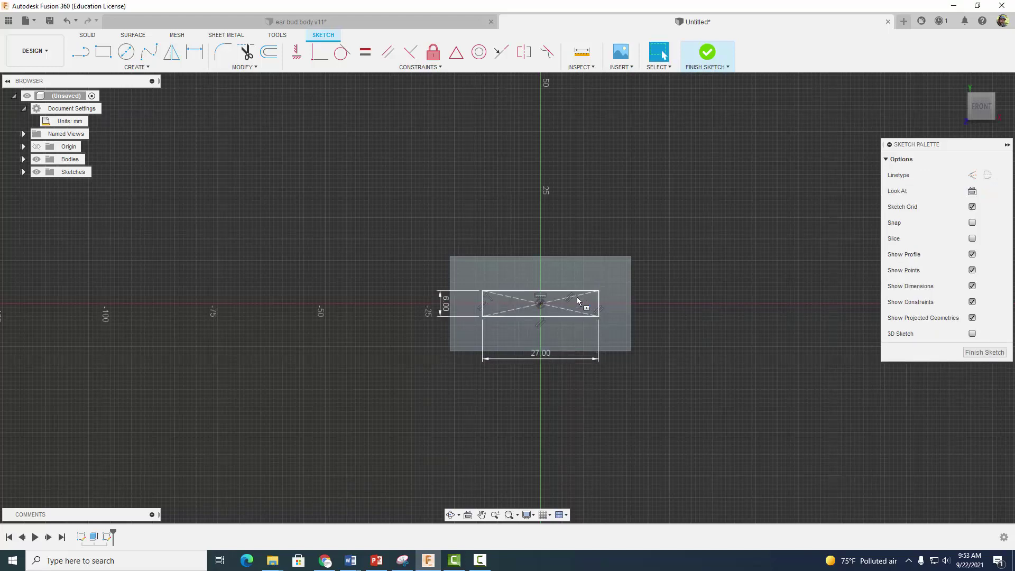
pyautogui.click(707, 52)
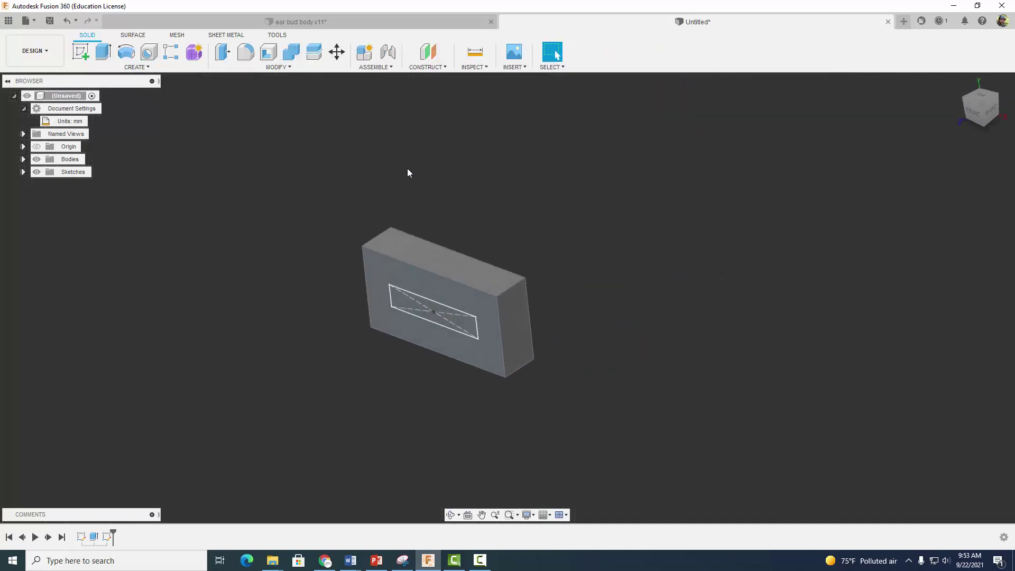
# Extrude the small rectangle 30 mm outward to form the stem
pyautogui.click(103, 51)
pyautogui.click(411, 309)
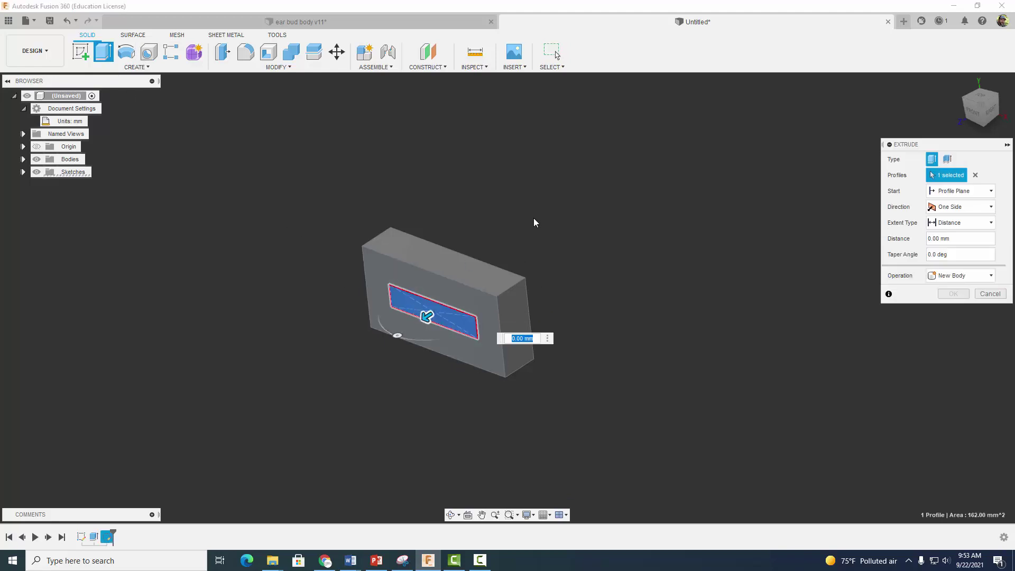
pyautogui.write('30')
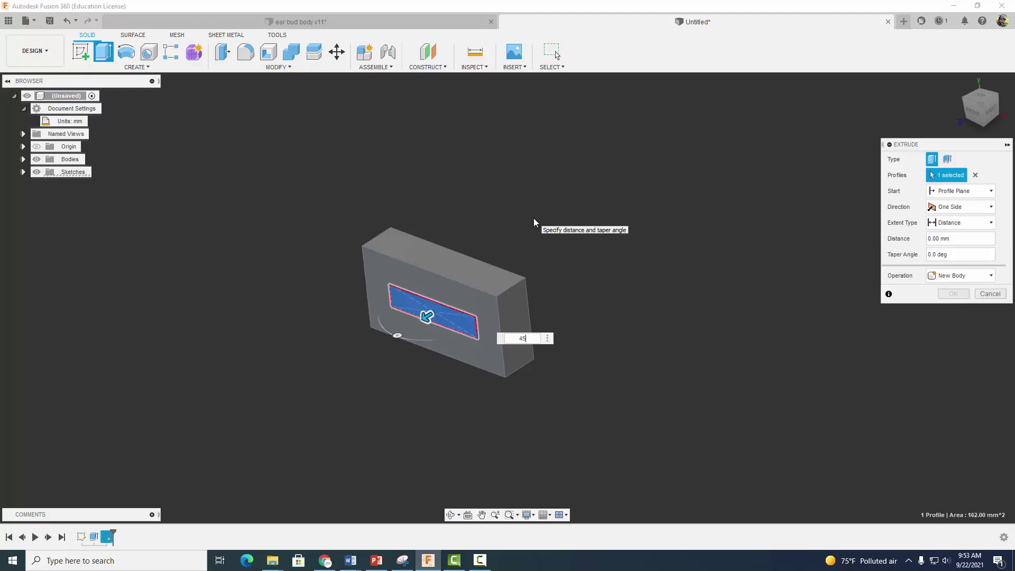
pyautogui.press('Return')
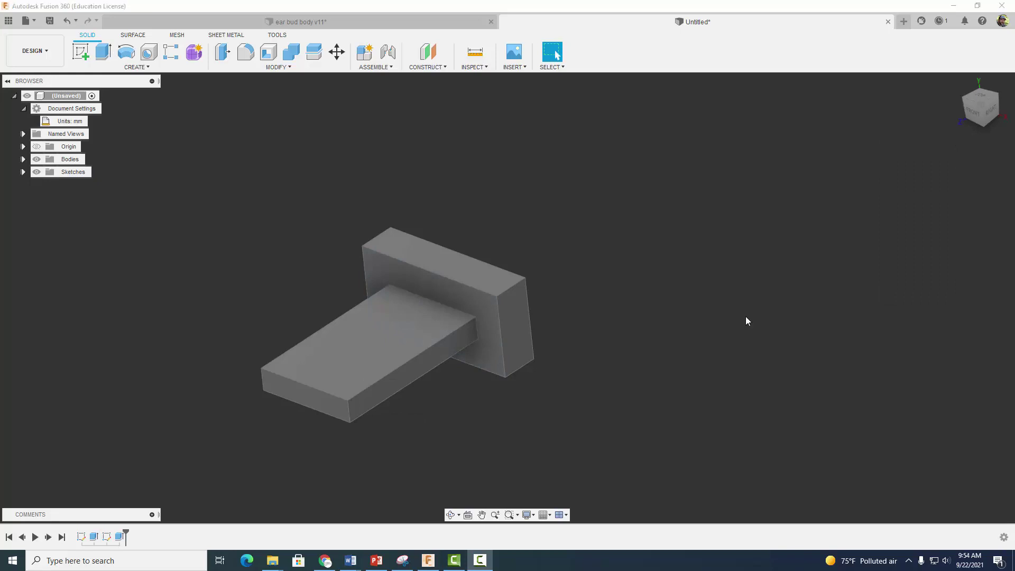
# Start a new sketch on the stem's end face
pyautogui.click(136, 68)
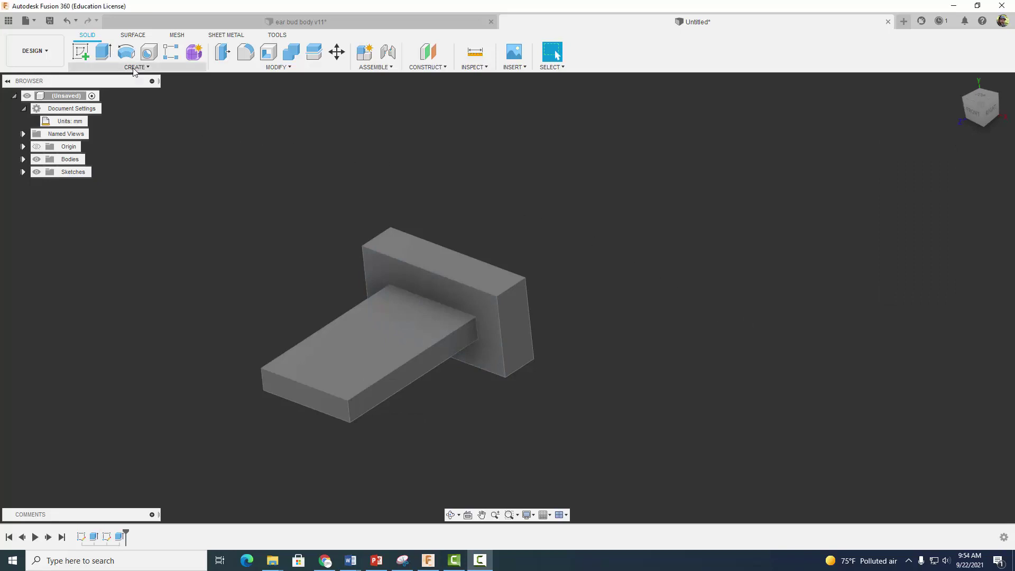
pyautogui.click(373, 183)
pyautogui.click(88, 59)
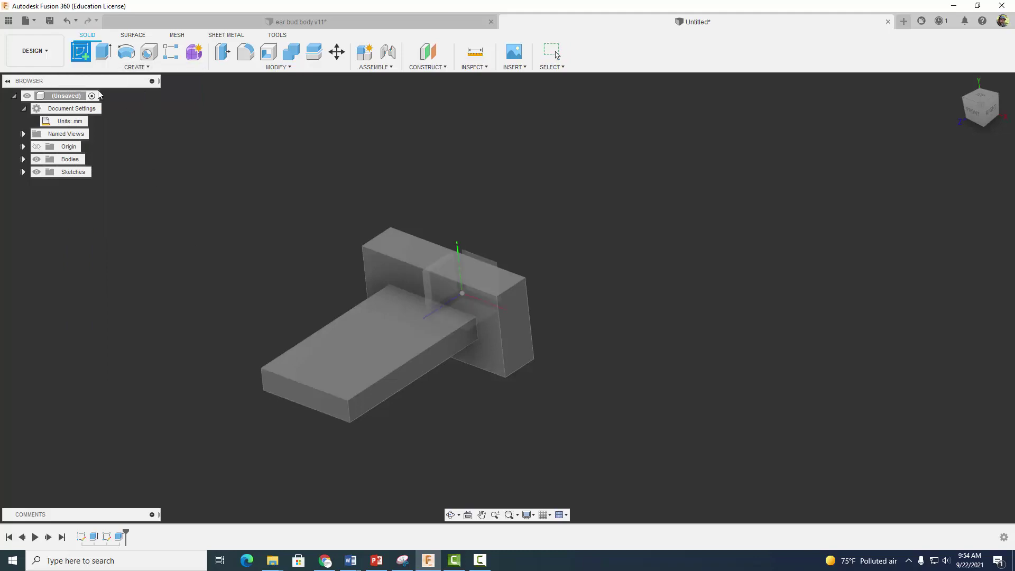
pyautogui.click(312, 394)
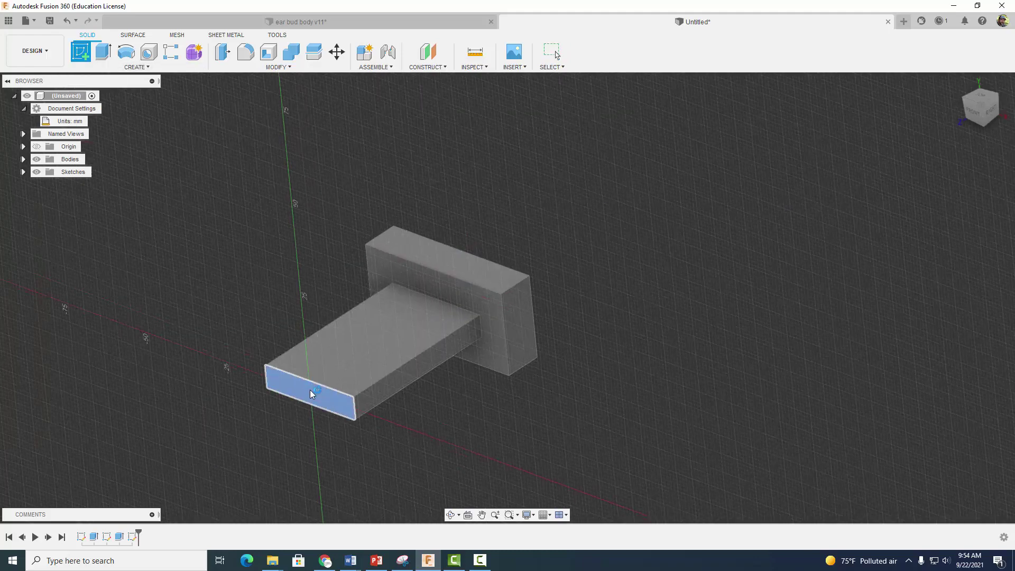
# Draw a 42 × 22 mm centre rectangle at the origin and finish the sketch
pyautogui.click(135, 68)
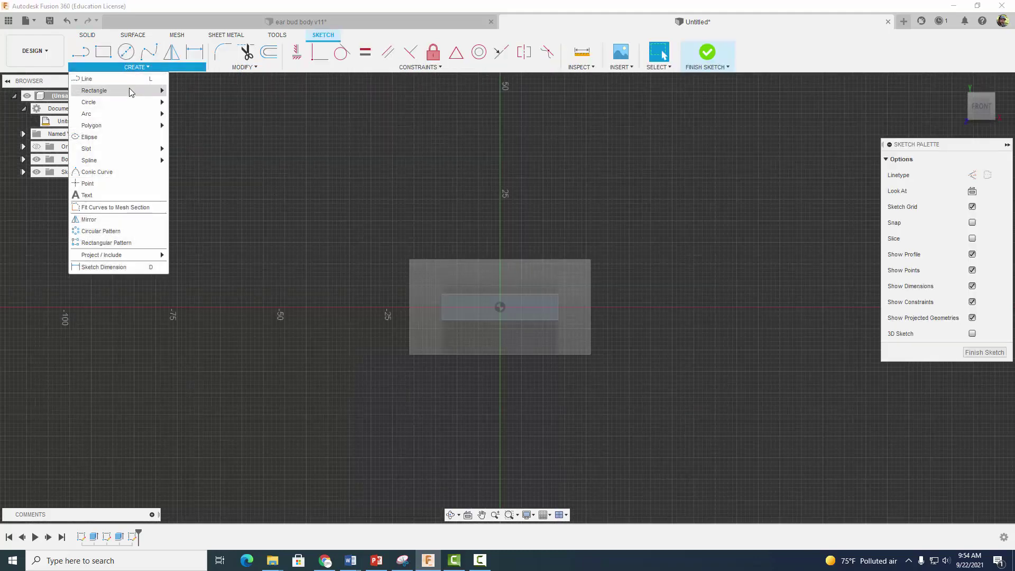
pyautogui.moveTo(132, 90)
pyautogui.click(192, 114)
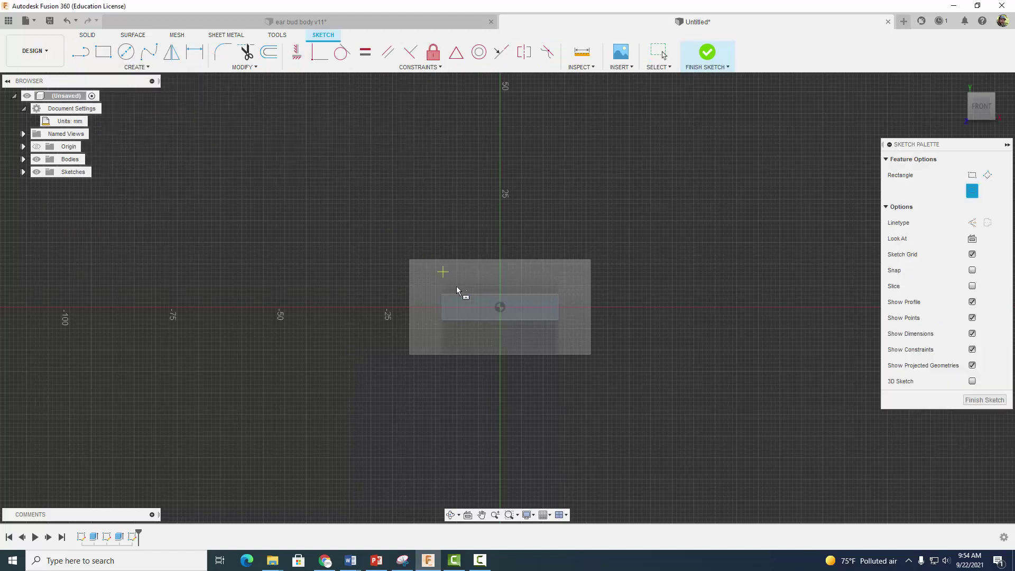
pyautogui.click(500, 306)
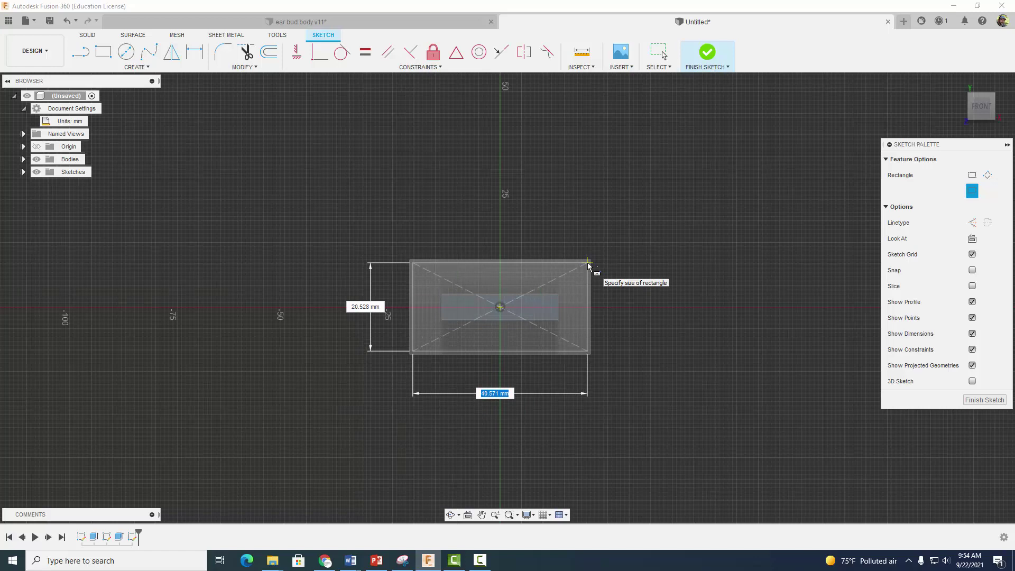
pyautogui.write('42')
pyautogui.press('Tab')
pyautogui.write('22')
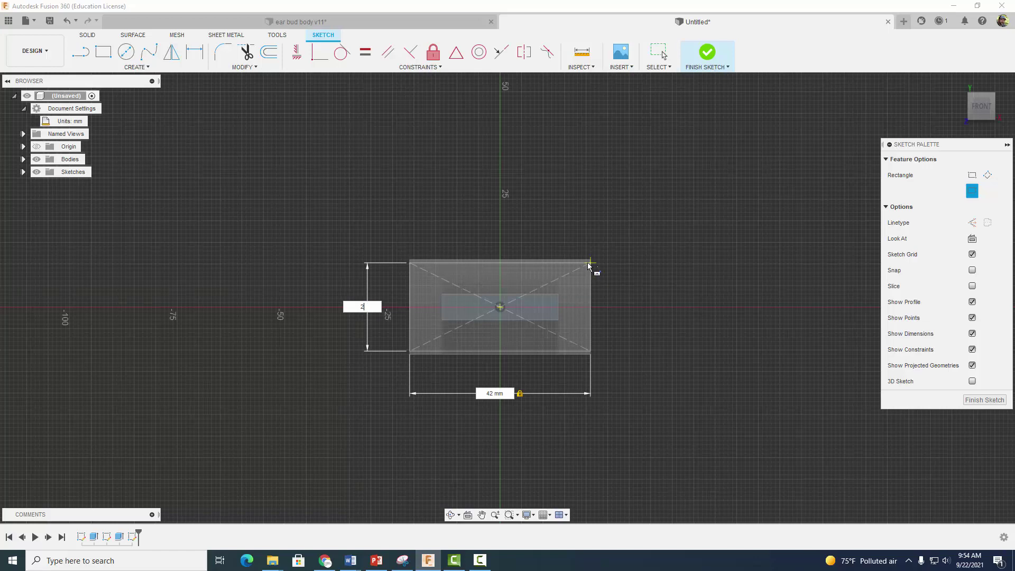
pyautogui.press('Tab')
pyautogui.press('Return')
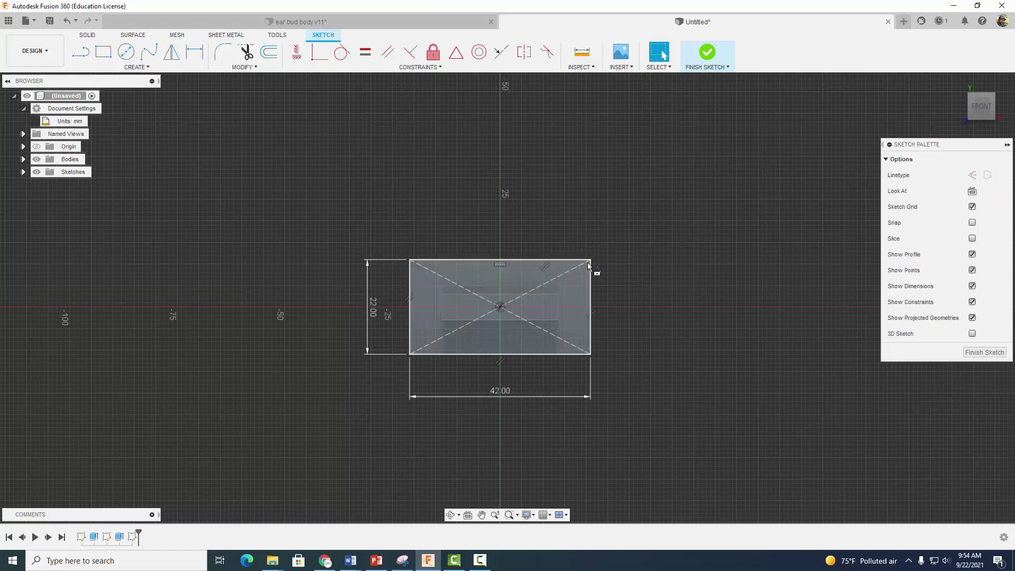
pyautogui.click(706, 57)
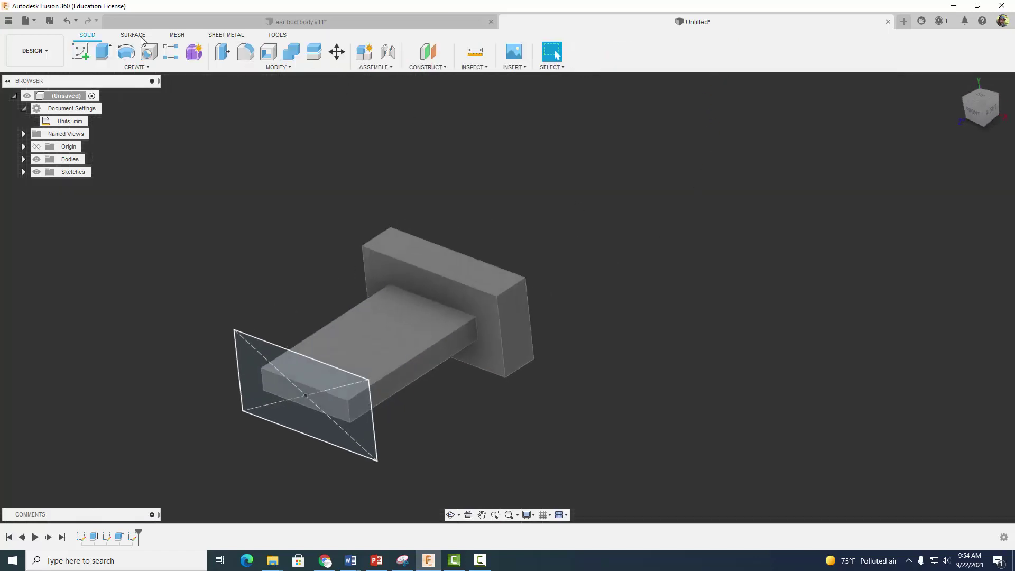
# Extrude both rectangle profiles on the stem end 25 mm, joined to the stem
pyautogui.click(114, 48)
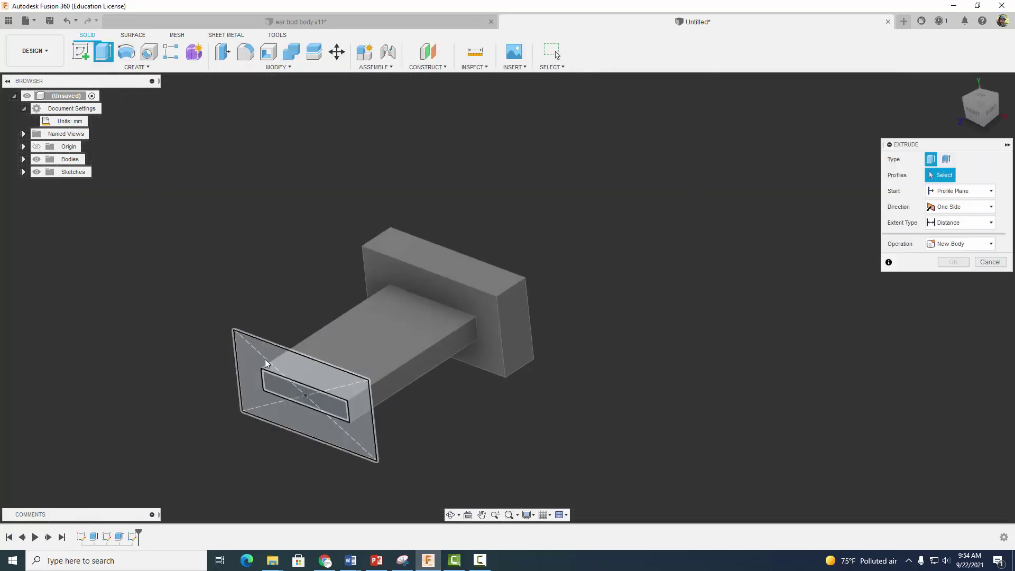
pyautogui.click(276, 383)
pyautogui.click(276, 382)
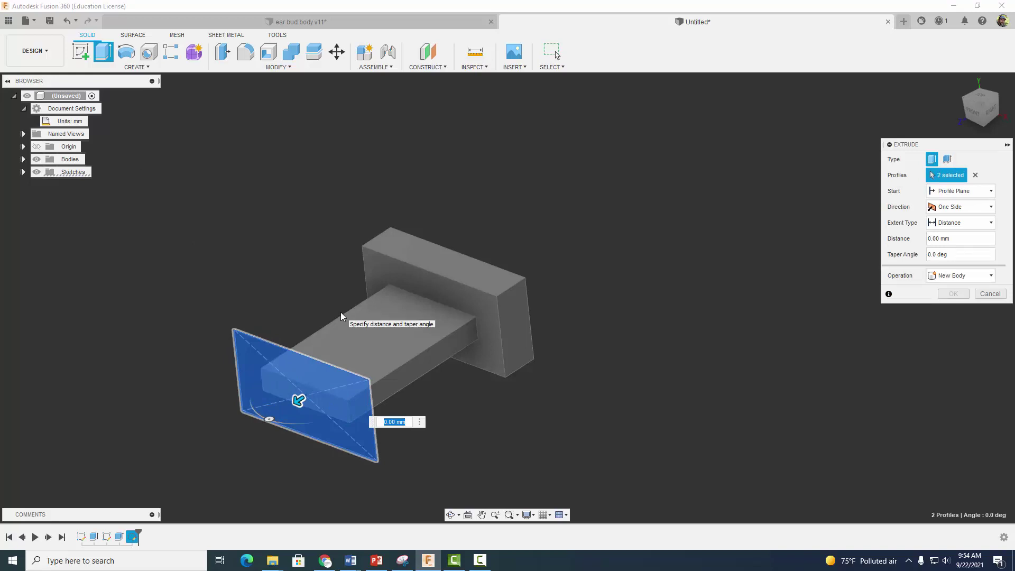
pyautogui.write('25')
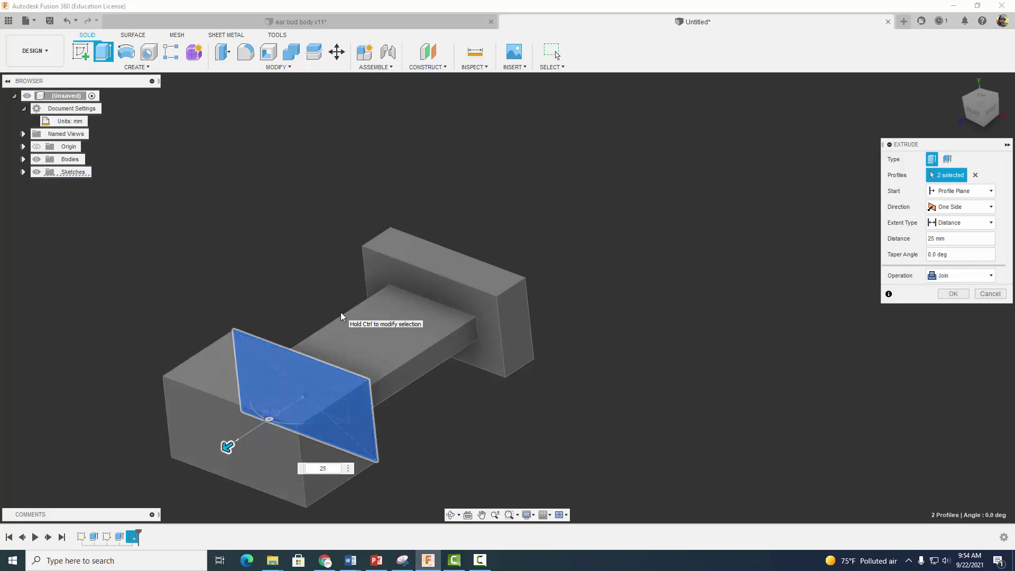
pyautogui.press('Return')
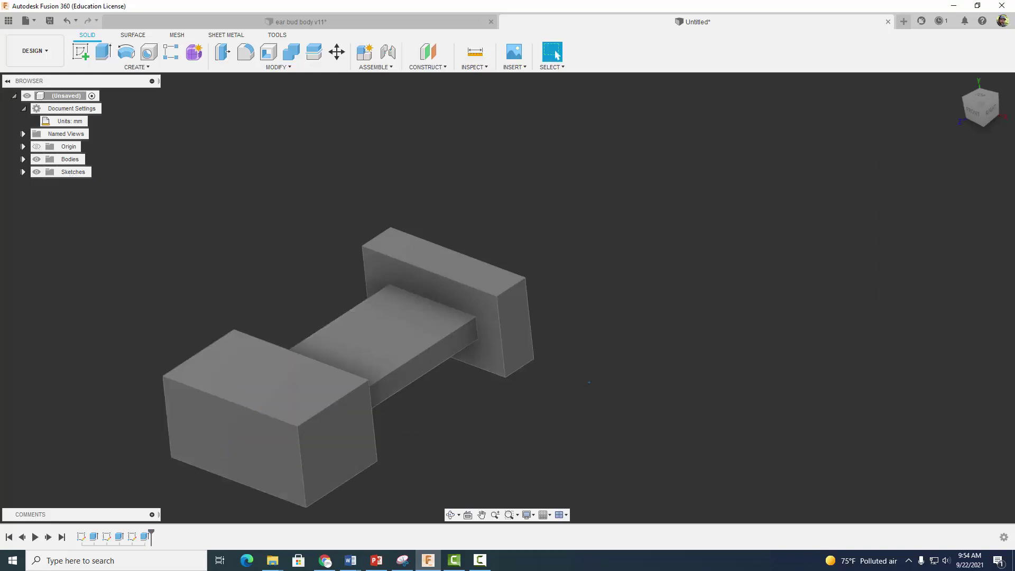
# Shell the upright end block with 2 mm inside thickness, removing its top face
pyautogui.keyDown('shift'); pyautogui.moveTo(342, 312); pyautogui.dragTo(333, 254, button='middle'); pyautogui.keyUp('shift')
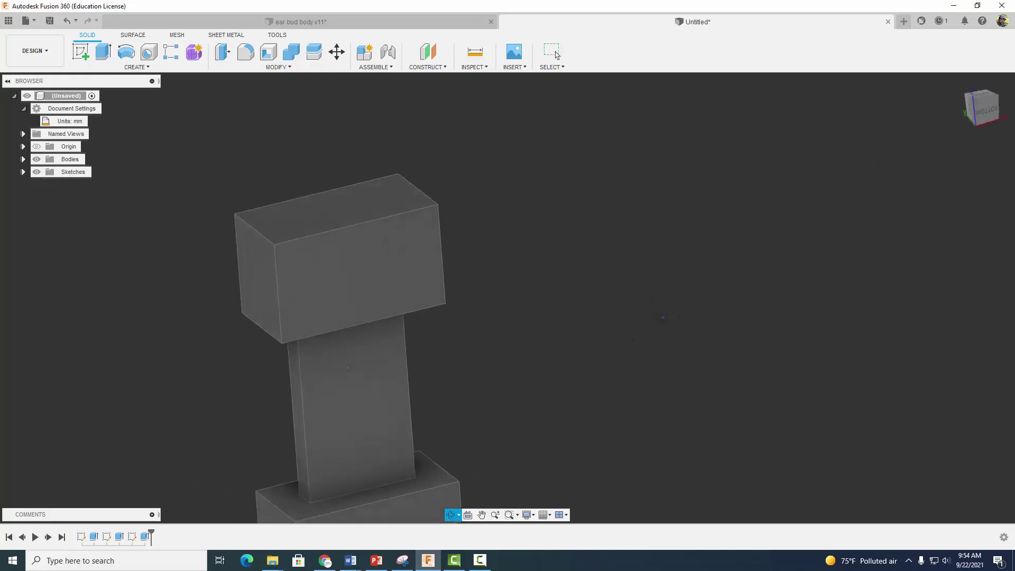
pyautogui.keyDown('shift'); pyautogui.moveTo(634, 211); pyautogui.dragTo(659, 181, button='middle'); pyautogui.keyUp('shift')
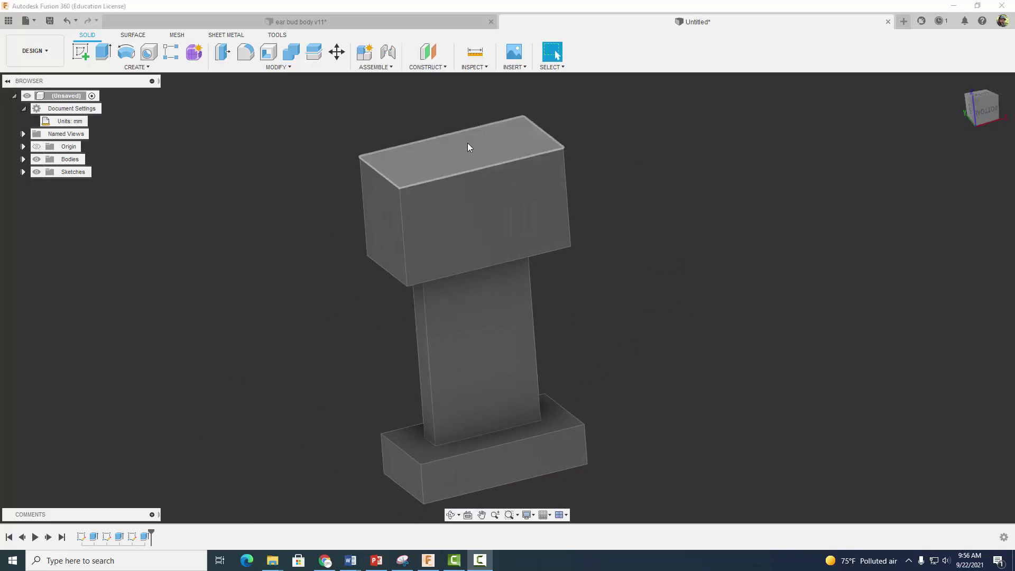
pyautogui.click(268, 52)
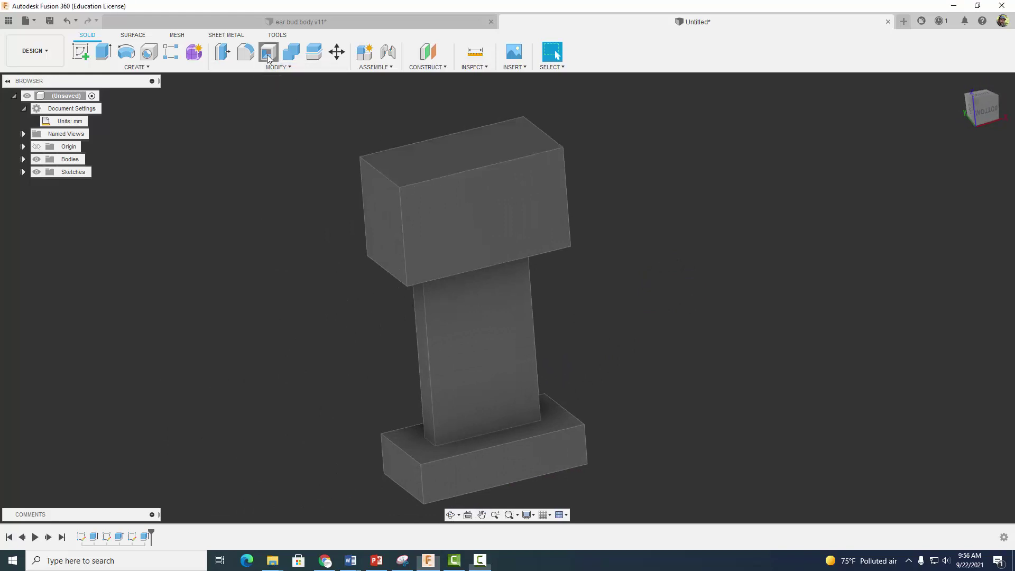
pyautogui.click(452, 160)
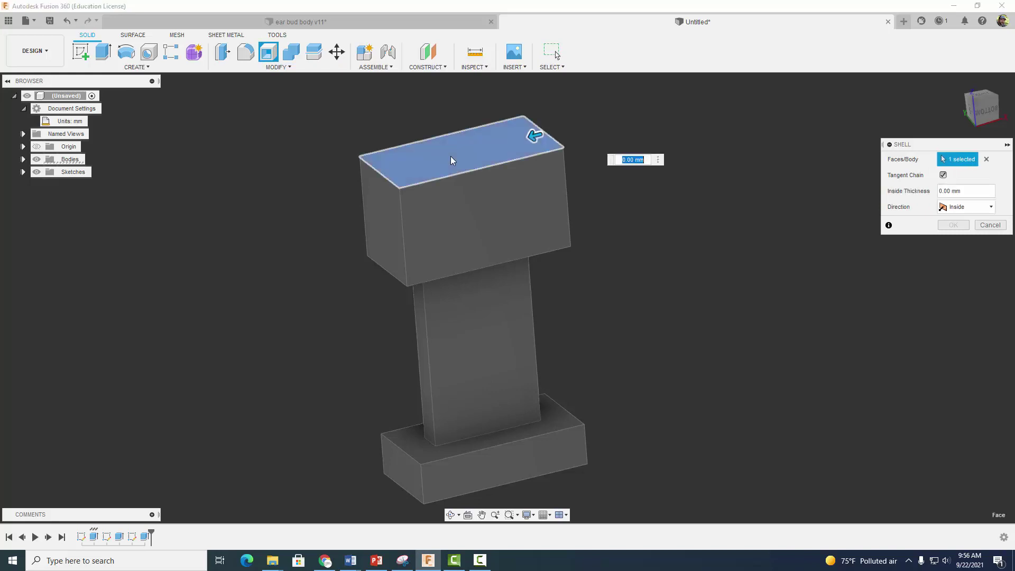
pyautogui.write('2')
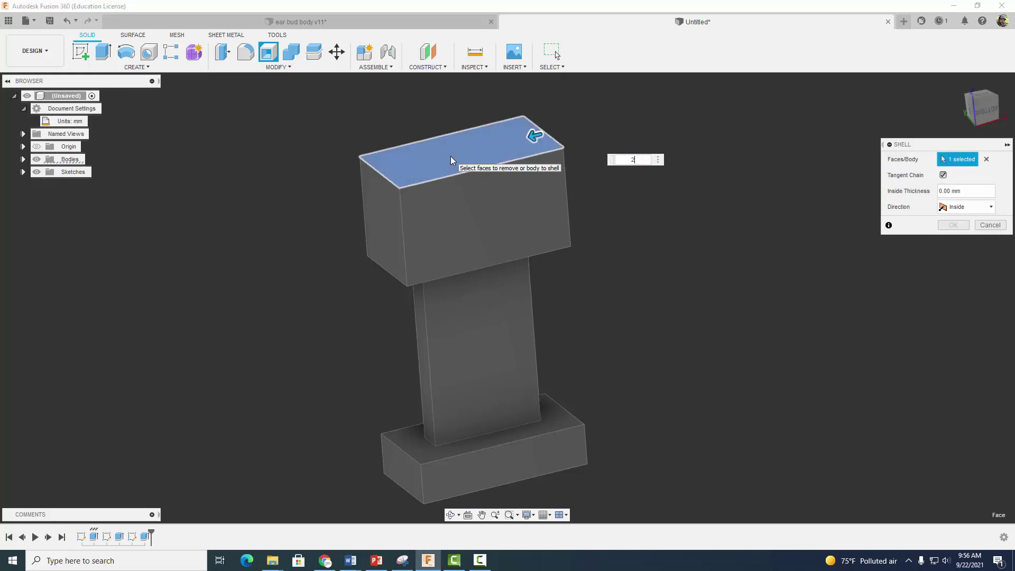
pyautogui.click(953, 226)
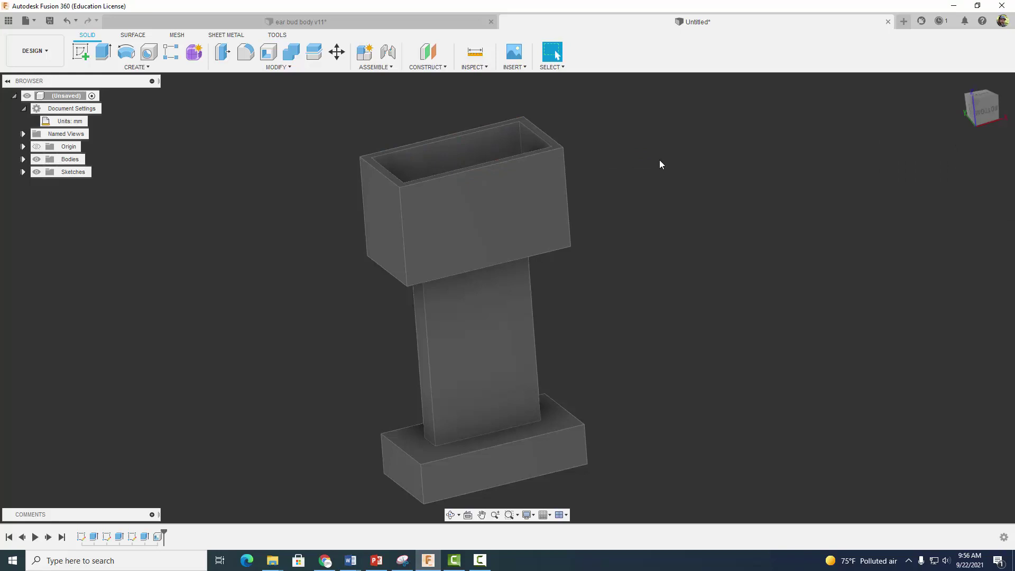
pyautogui.keyDown('shift'); pyautogui.moveTo(653, 167); pyautogui.dragTo(655, 237, button='middle'); pyautogui.keyUp('shift')
pyautogui.moveTo(770, 301); pyautogui.dragTo(803, 293, button='middle')
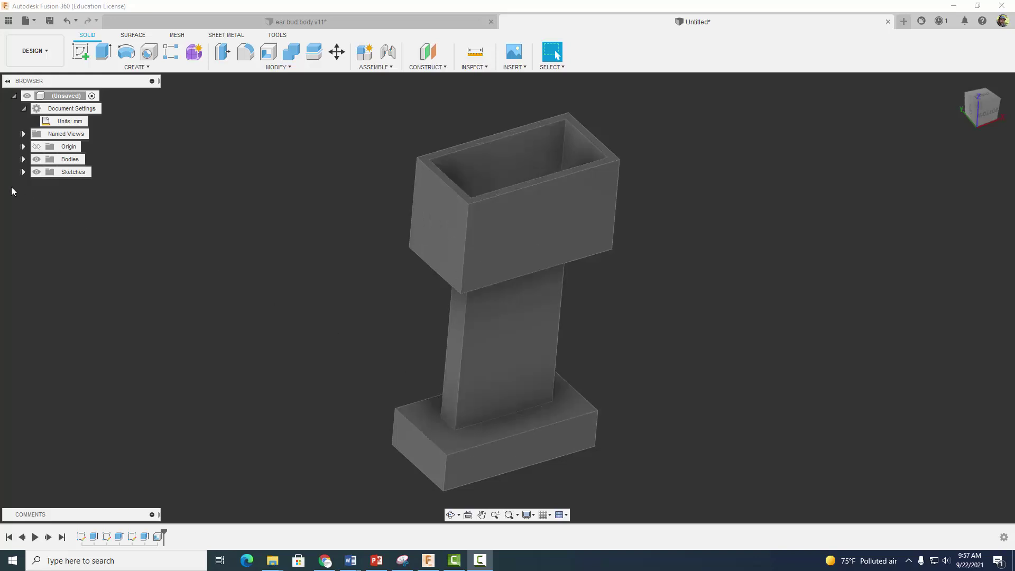
# Sketch on the YZ plane, rotate the view upright and enable Slice to show the section
pyautogui.click(23, 147)
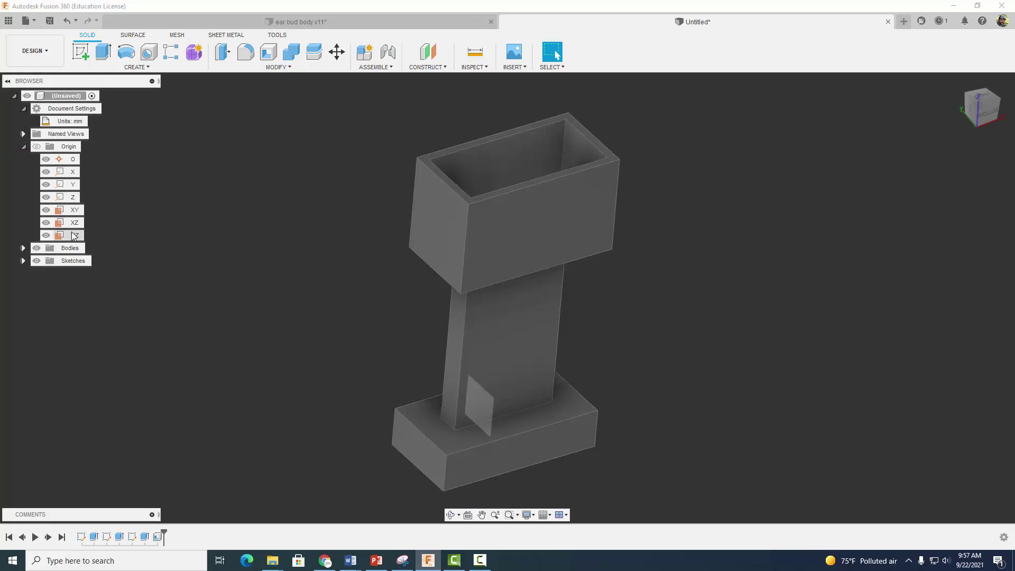
pyautogui.click(74, 44)
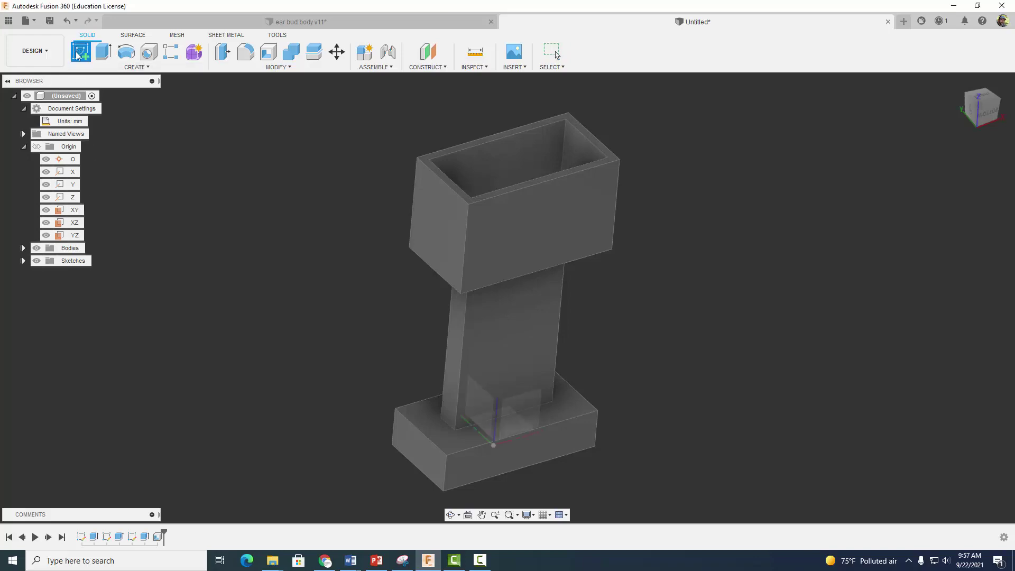
pyautogui.click(65, 239)
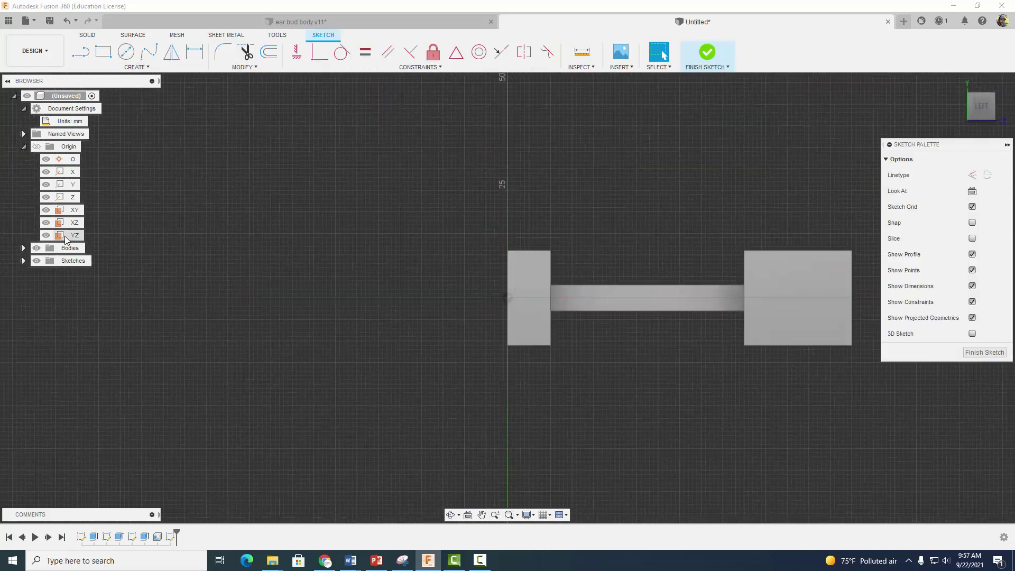
pyautogui.click(996, 84)
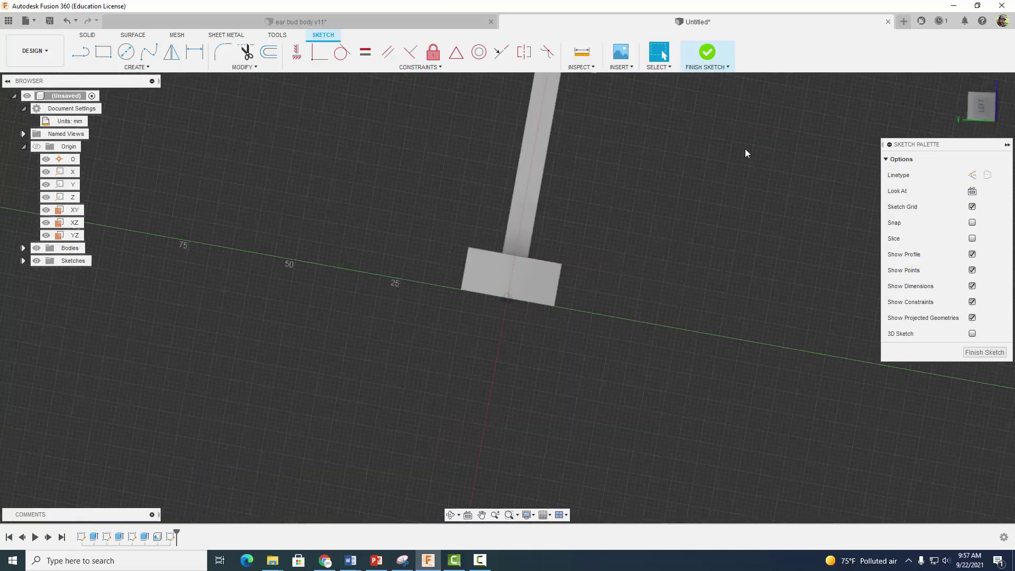
pyautogui.scroll(-1, 642, 325)
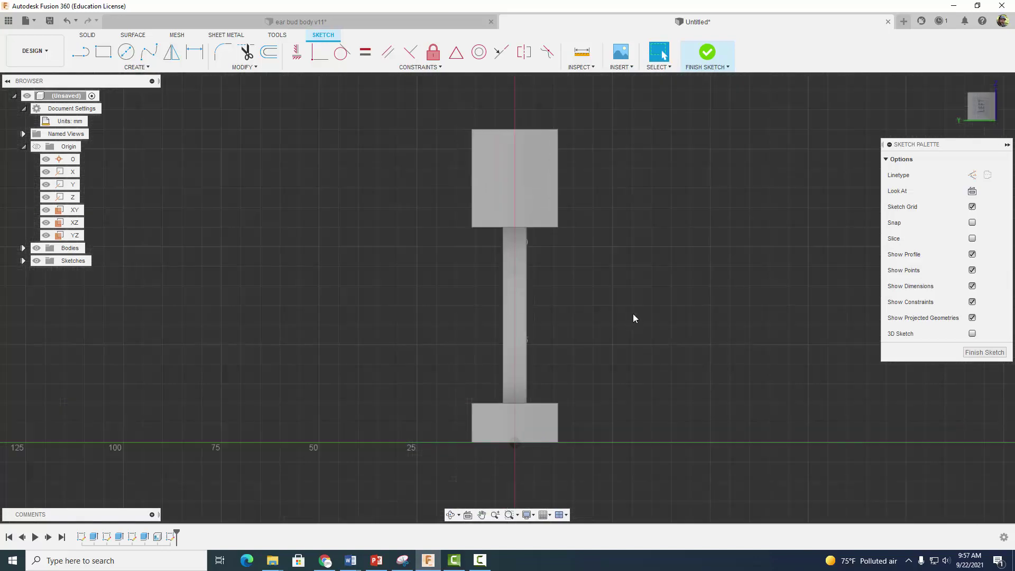
pyautogui.click(972, 238)
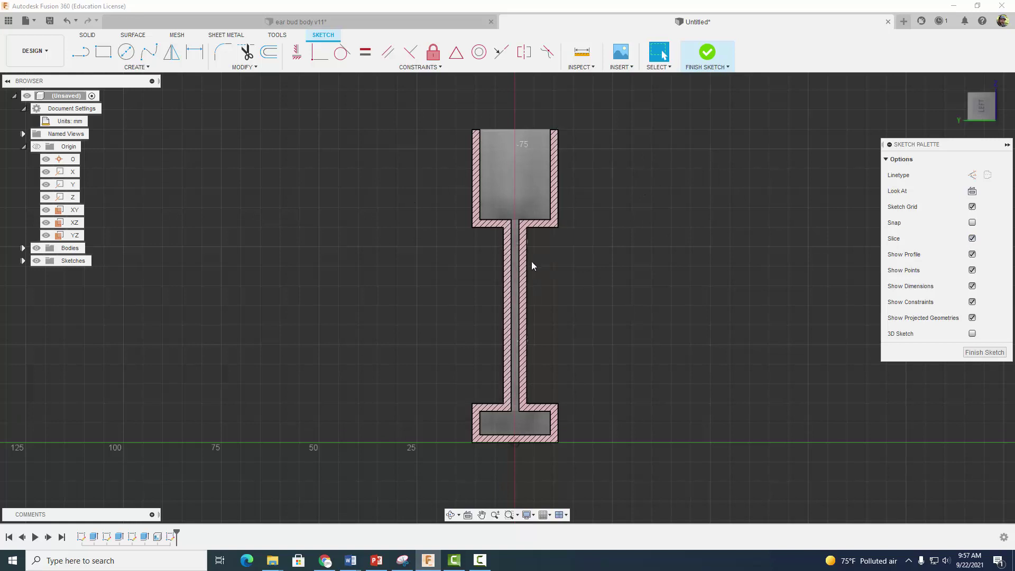
pyautogui.scroll(1, 532, 264)
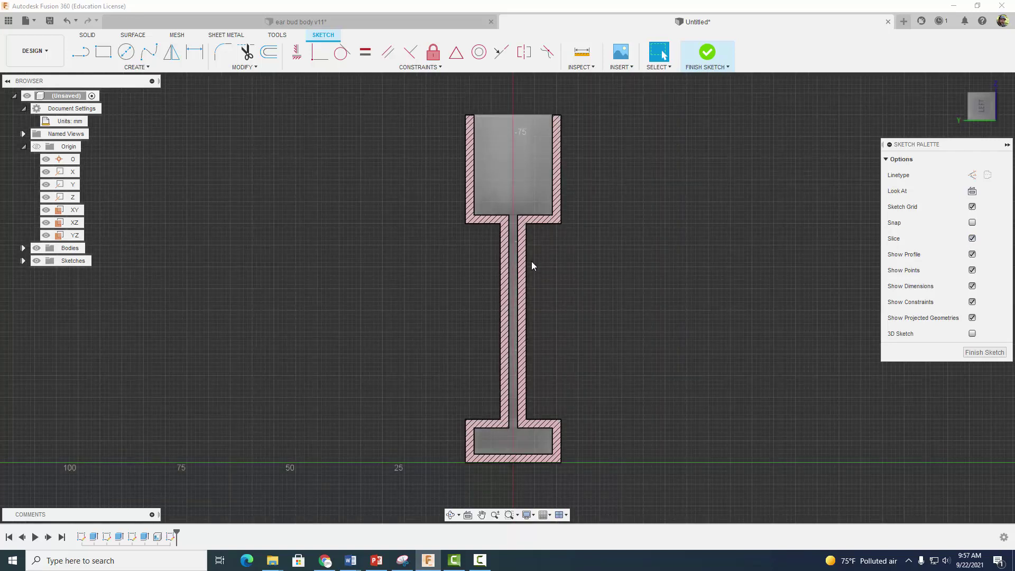
# Project the neck's inner edges and the bottom pocket's edges into the sketch
pyautogui.click(124, 67)
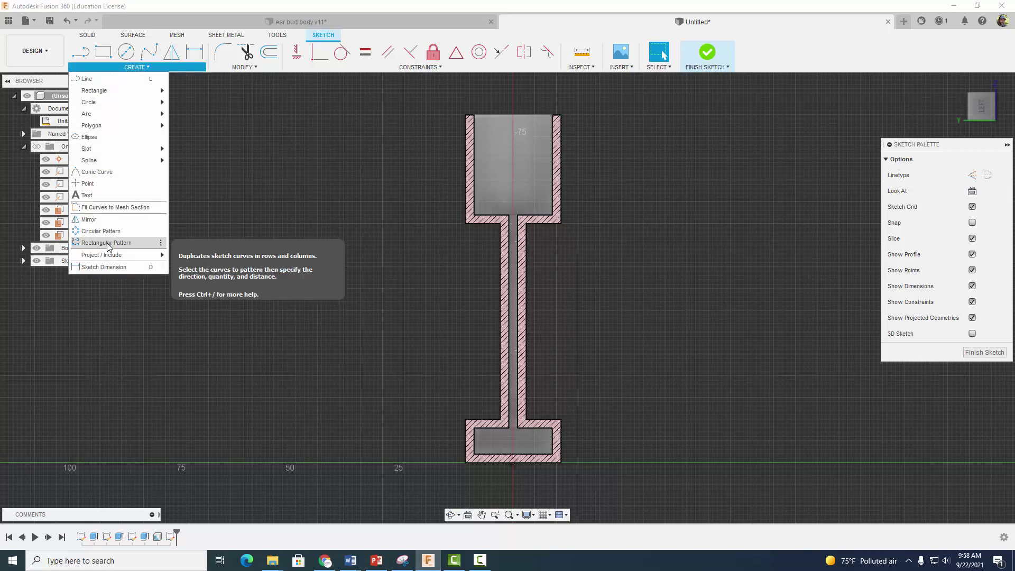
pyautogui.moveTo(116, 255)
pyautogui.click(182, 254)
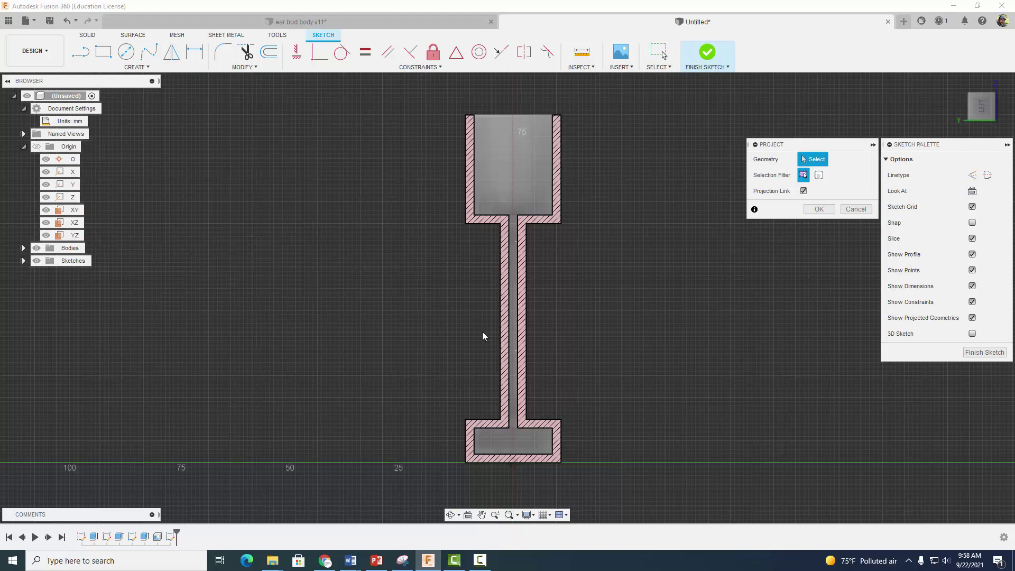
pyautogui.click(519, 334)
pyautogui.click(519, 335)
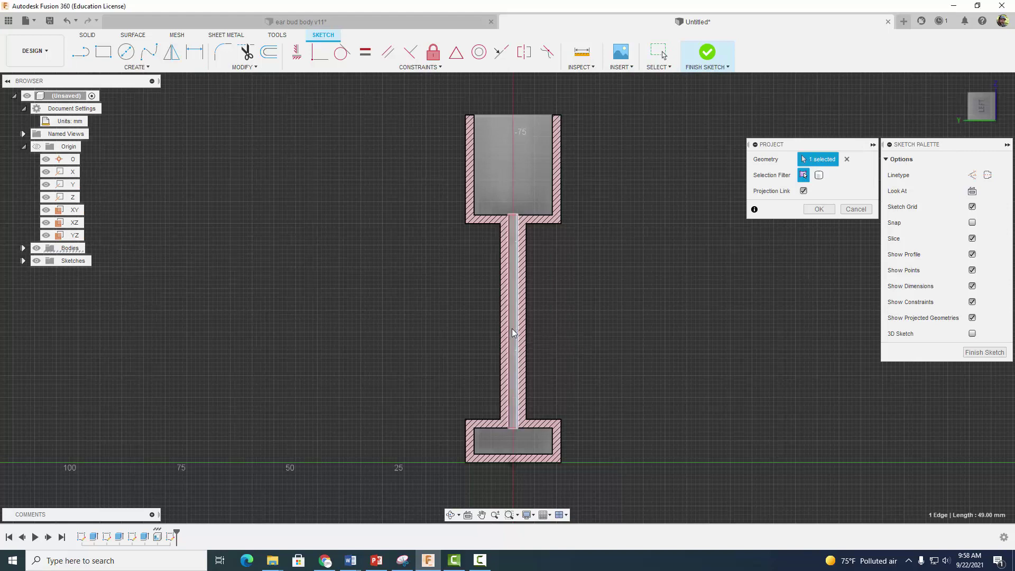
pyautogui.click(510, 329)
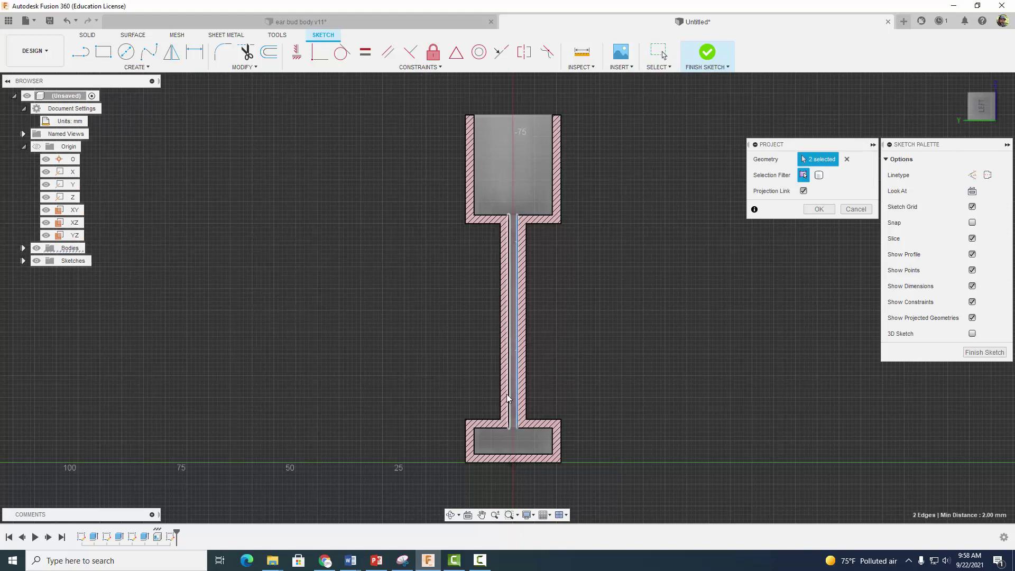
pyautogui.click(547, 444)
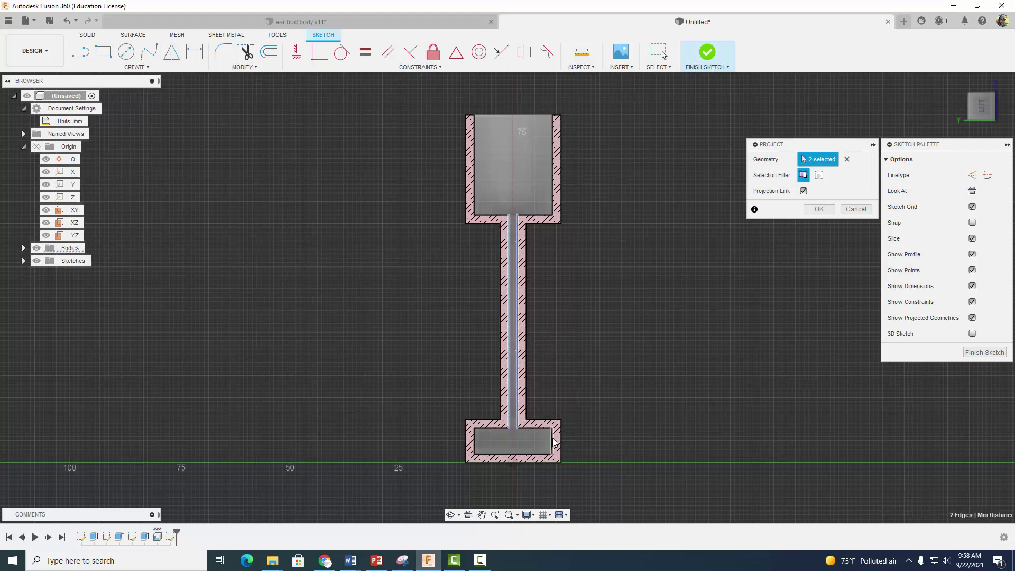
pyautogui.click(473, 437)
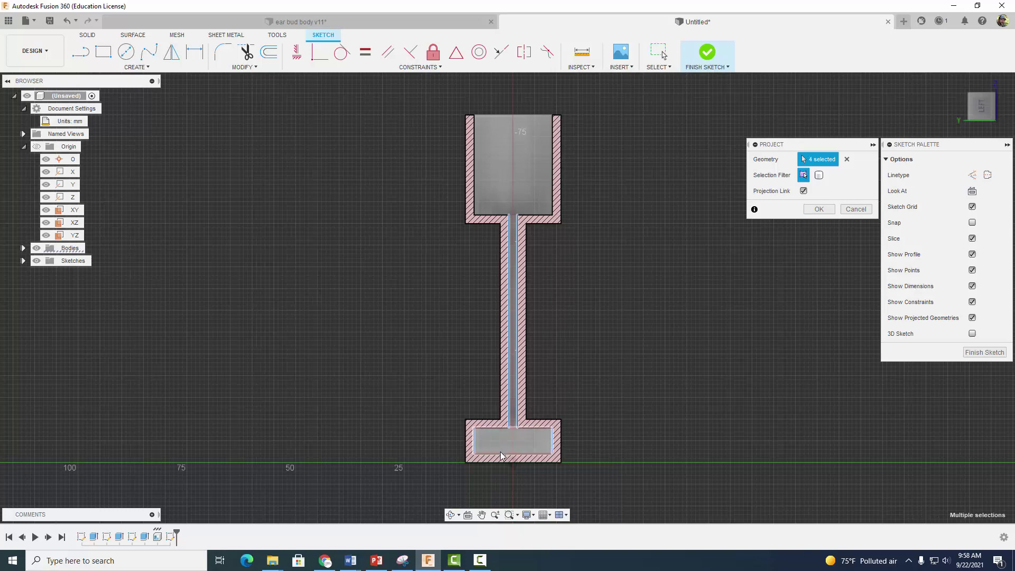
pyautogui.click(509, 452)
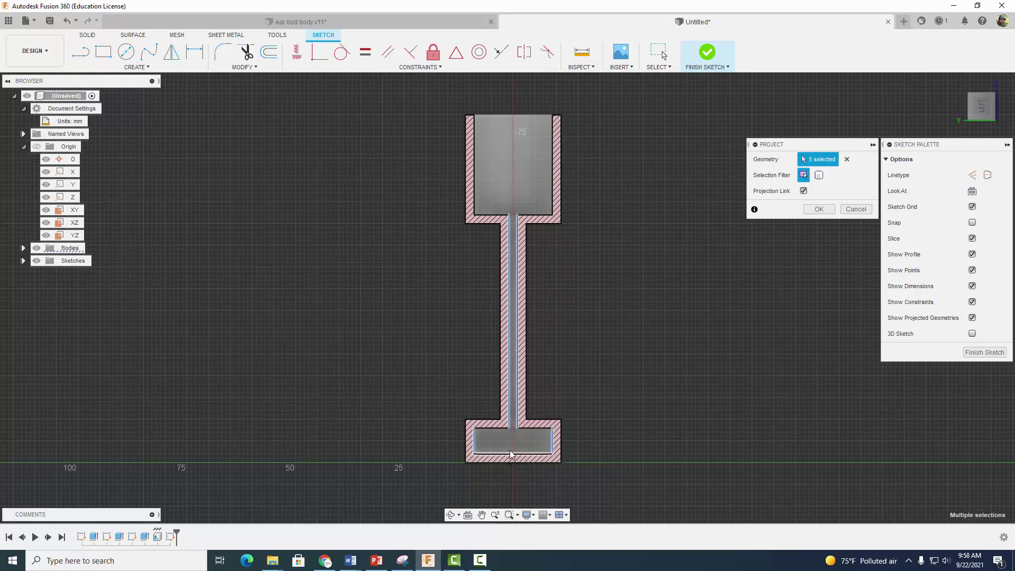
pyautogui.click(818, 209)
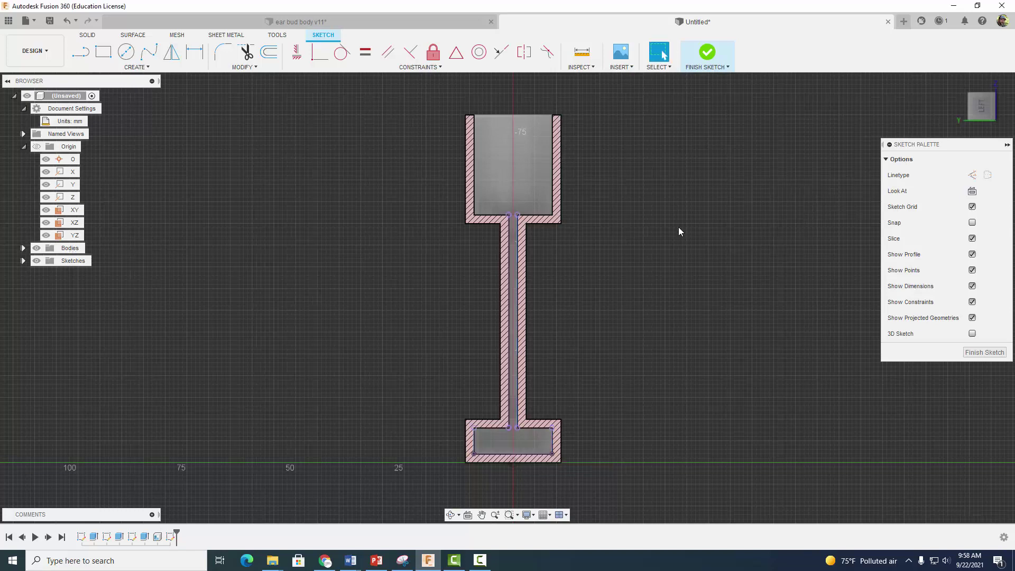
# Draw a short line across the narrow slot at the top of the neck
pyautogui.click(80, 51)
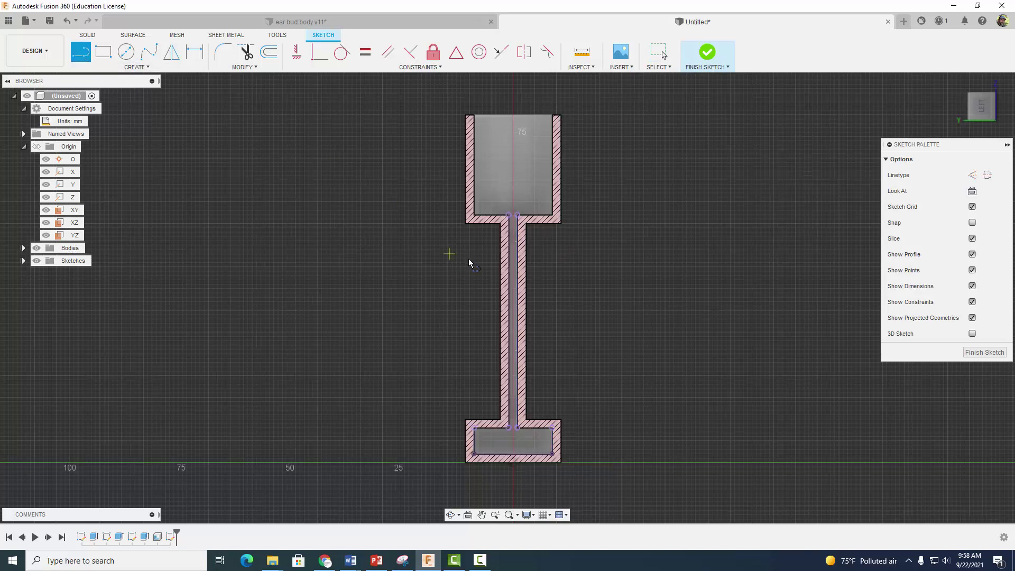
pyautogui.scroll(2, 489, 258)
pyautogui.moveTo(628, 344); pyautogui.dragTo(633, 261, button='middle')
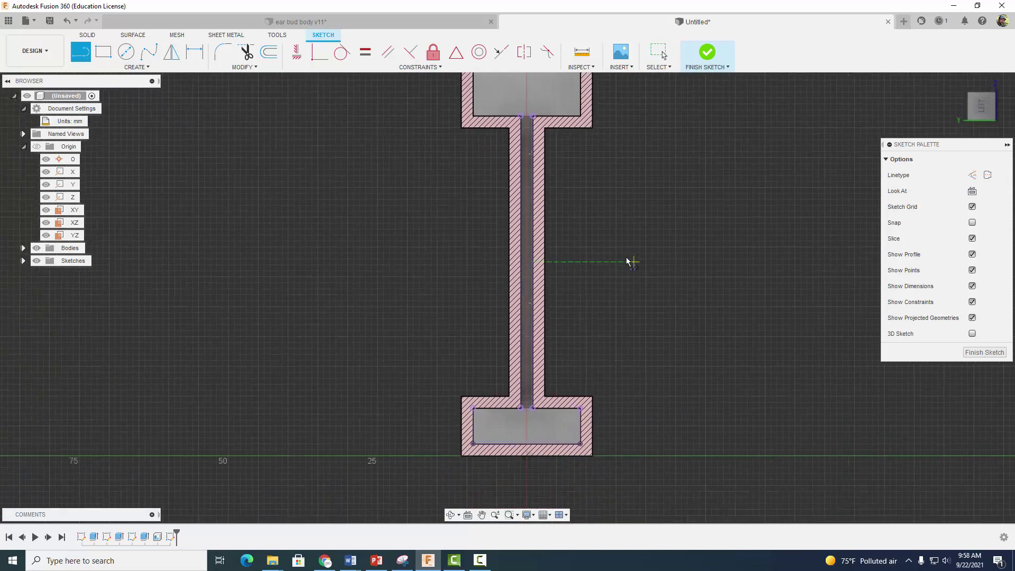
pyautogui.scroll(1, 541, 204)
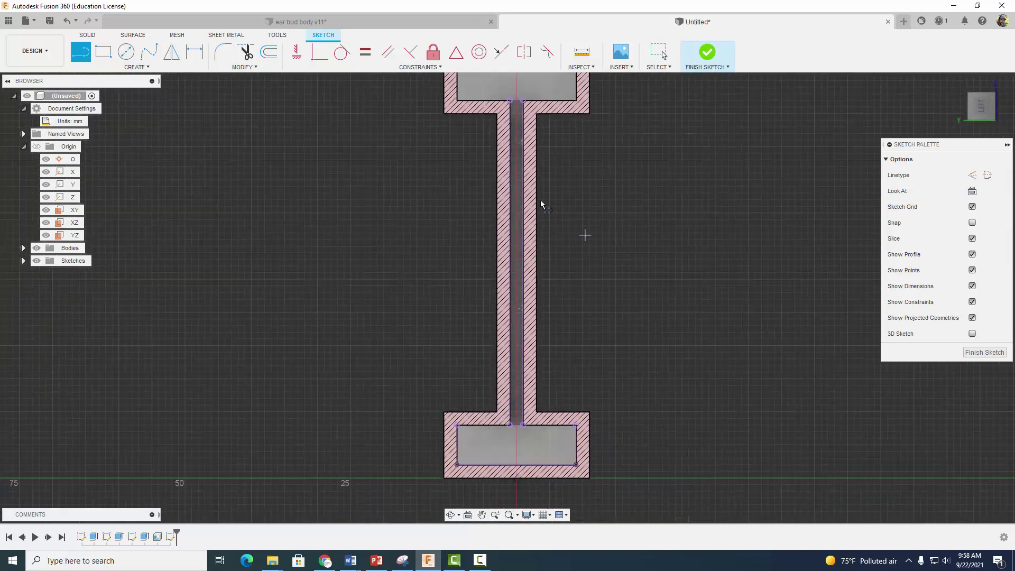
pyautogui.click(510, 174)
pyautogui.doubleClick(522, 173)
# Close the bottom pocket's top with two lines on either side of the neck
pyautogui.click(457, 426)
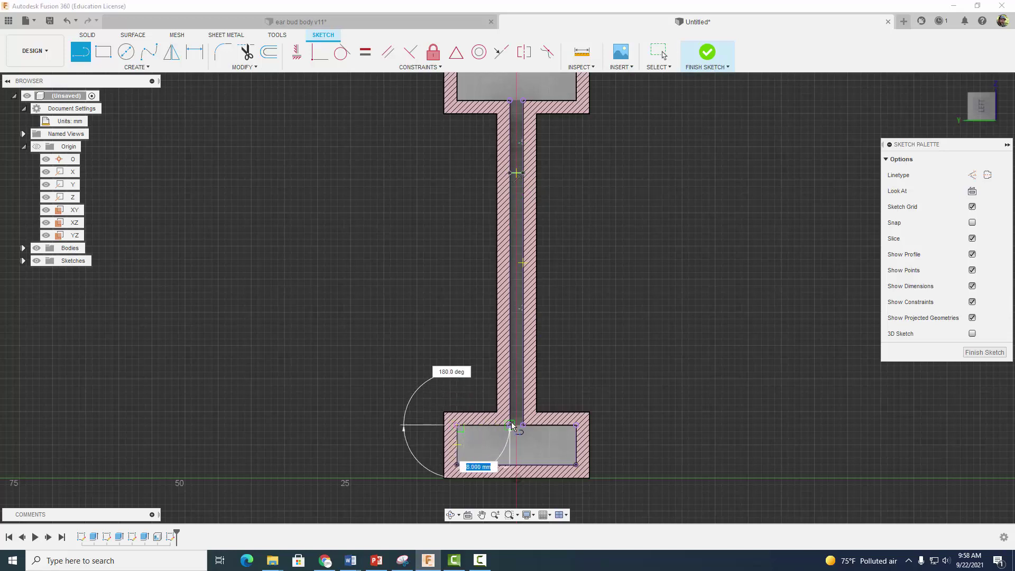
pyautogui.doubleClick(512, 422)
pyautogui.click(522, 424)
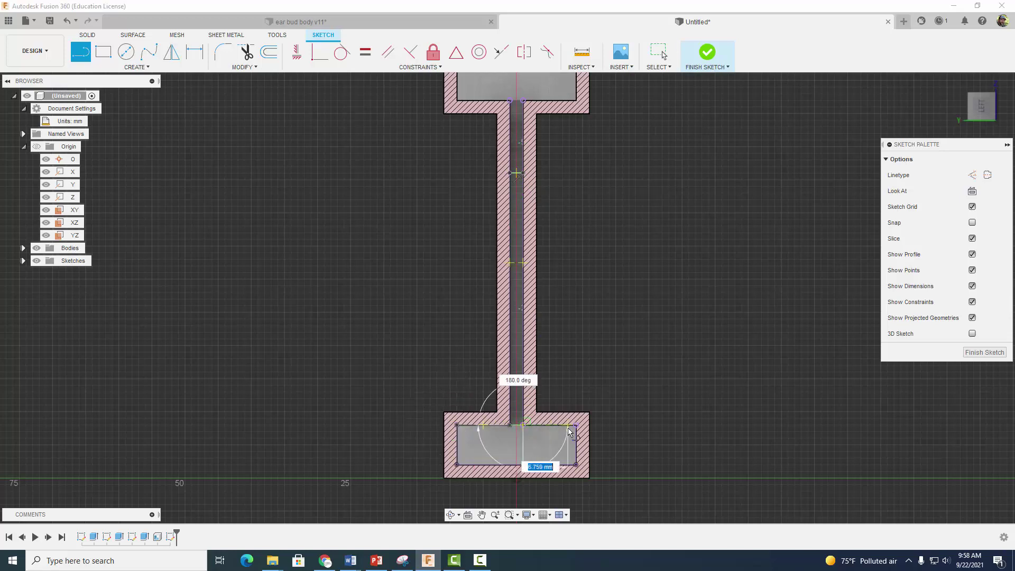
pyautogui.doubleClick(575, 425)
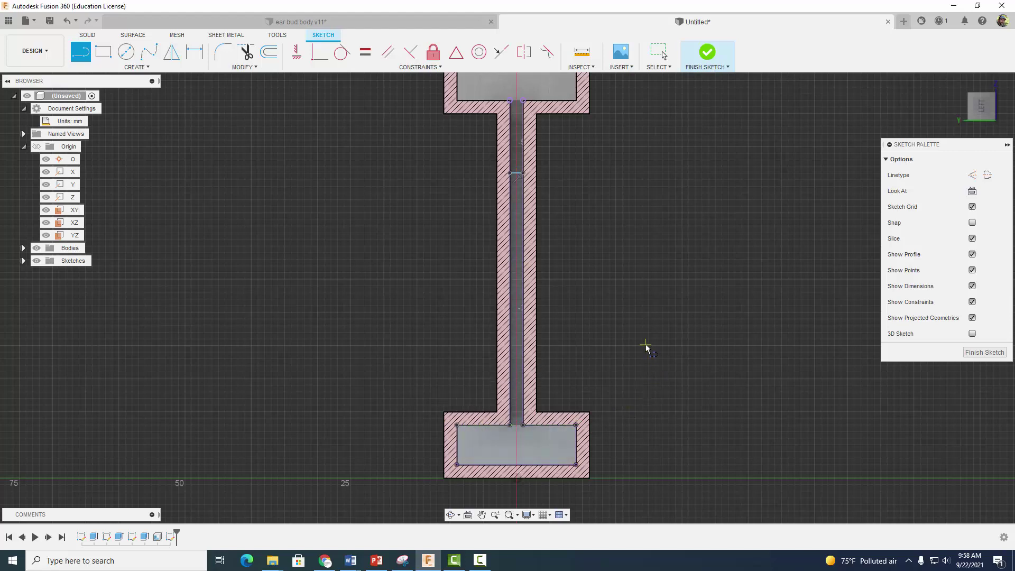
pyautogui.click(194, 52)
pyautogui.click(517, 173)
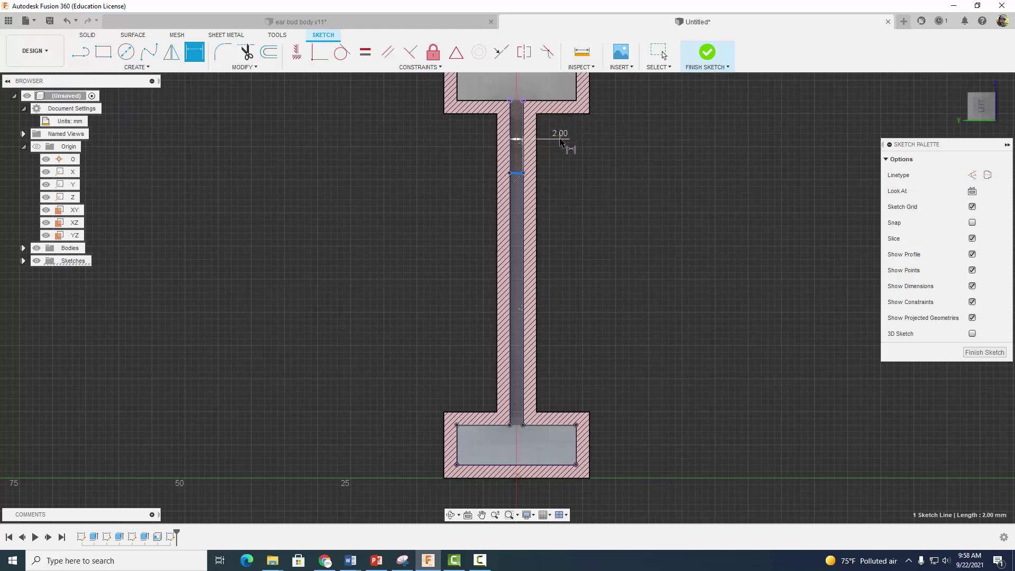
pyautogui.press('Escape')
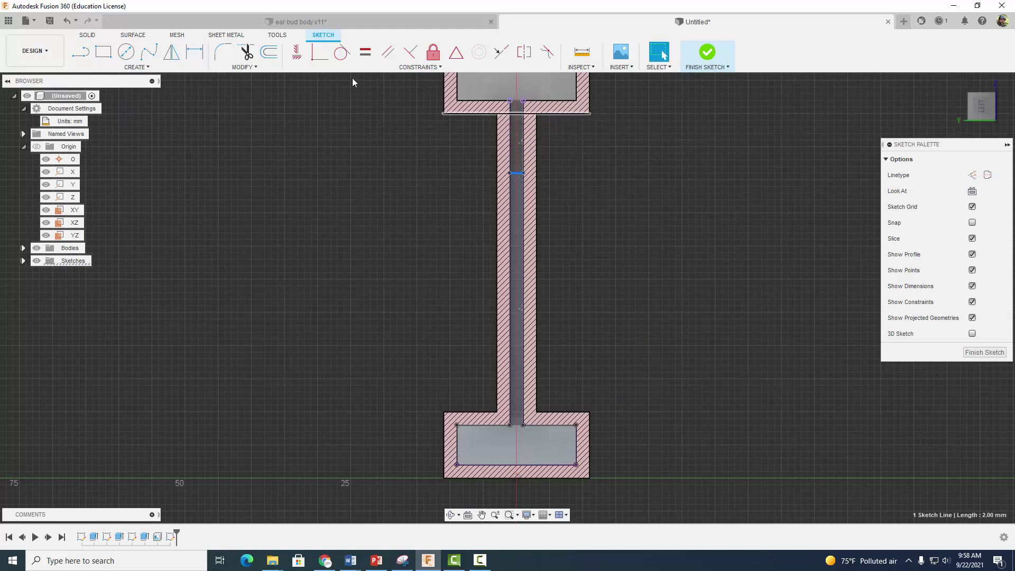
# Project the part's top-right corner point into the sketch
pyautogui.click(135, 68)
pyautogui.moveTo(119, 255)
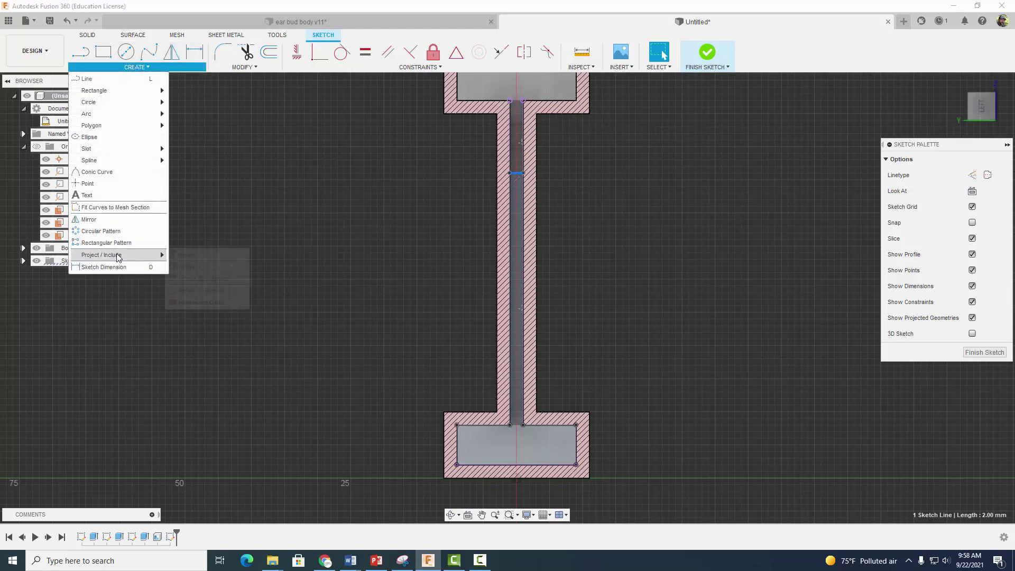
pyautogui.click(182, 256)
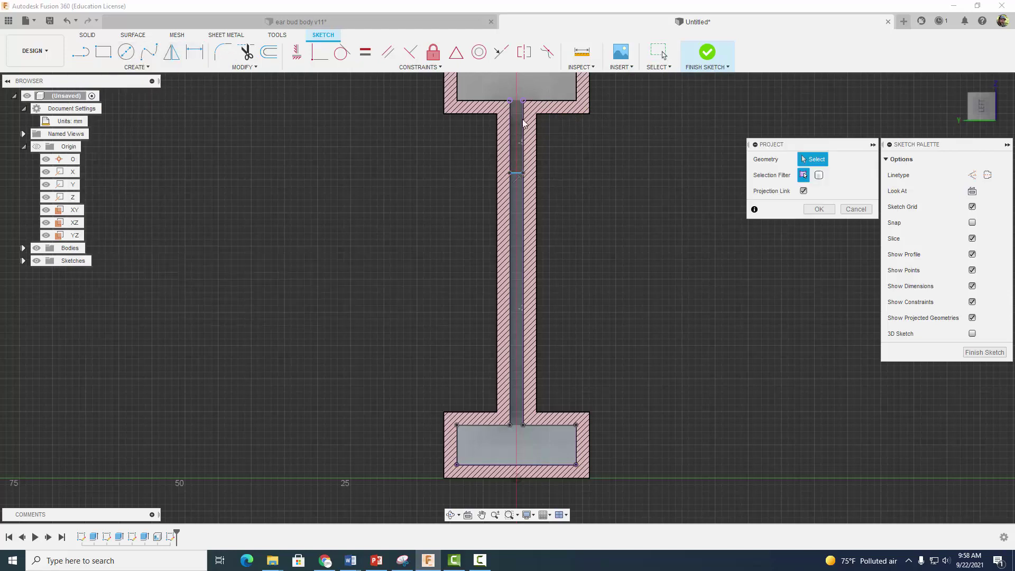
pyautogui.click(589, 114)
pyautogui.click(812, 209)
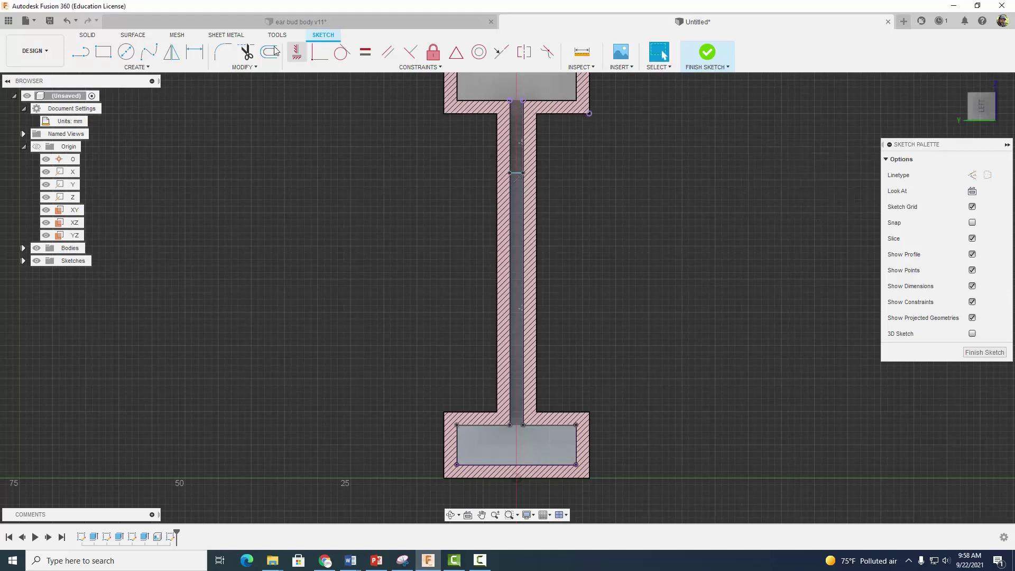
# Dimension the slot line 9 mm below the projected corner and finish the sketch
pyautogui.click(194, 52)
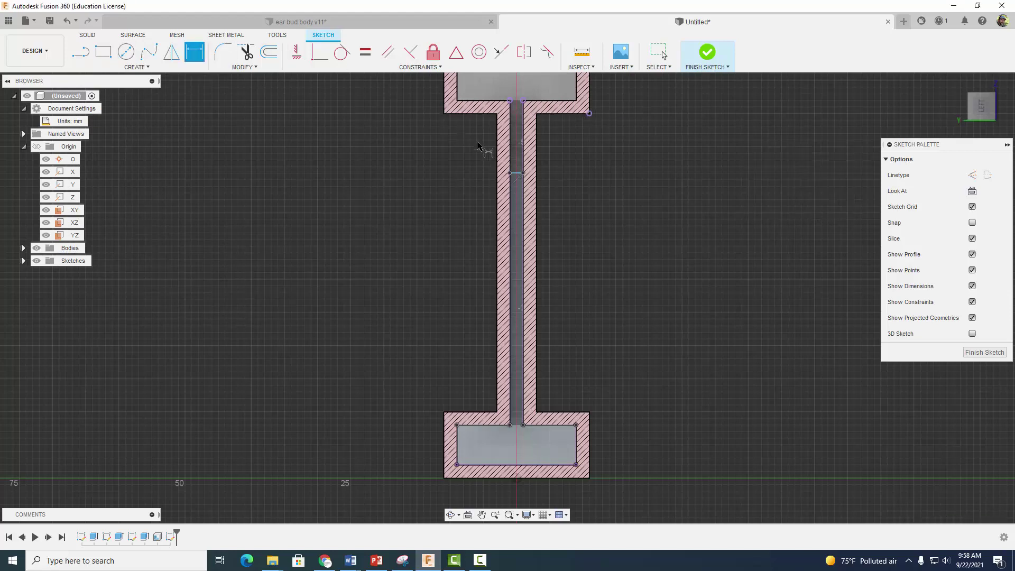
pyautogui.click(517, 173)
pyautogui.click(589, 114)
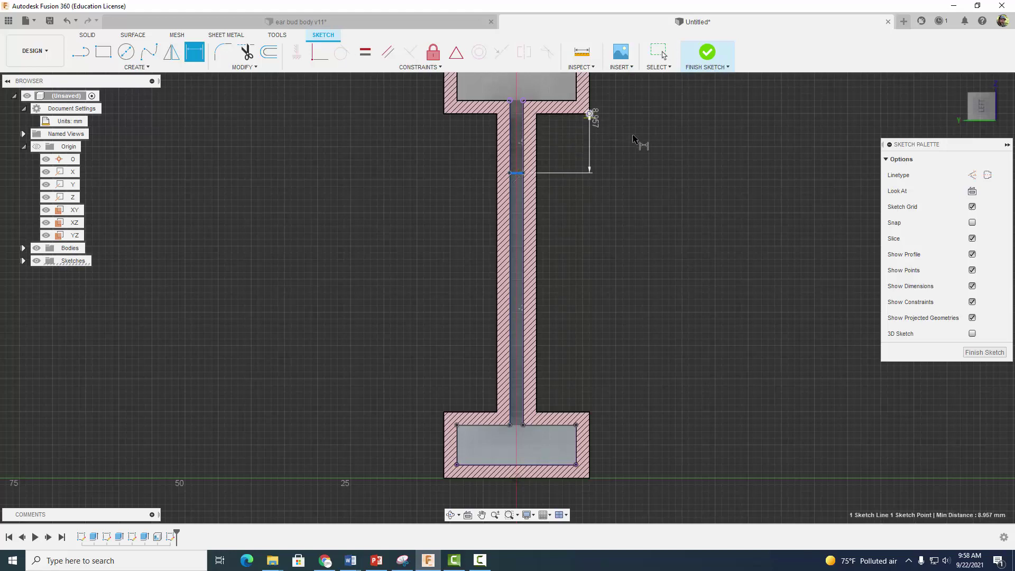
pyautogui.click(652, 132)
pyautogui.write('9')
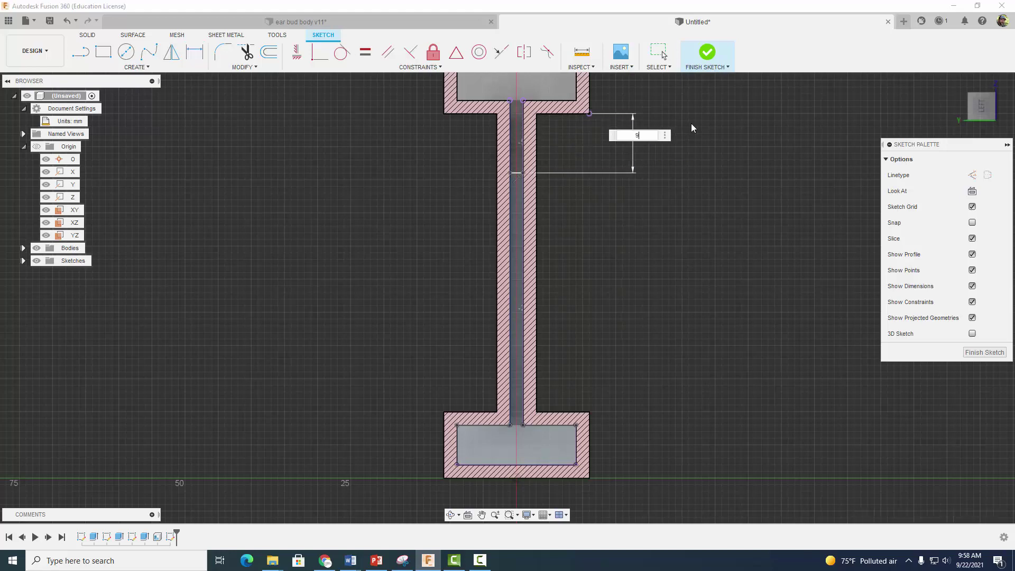
pyautogui.press('Return')
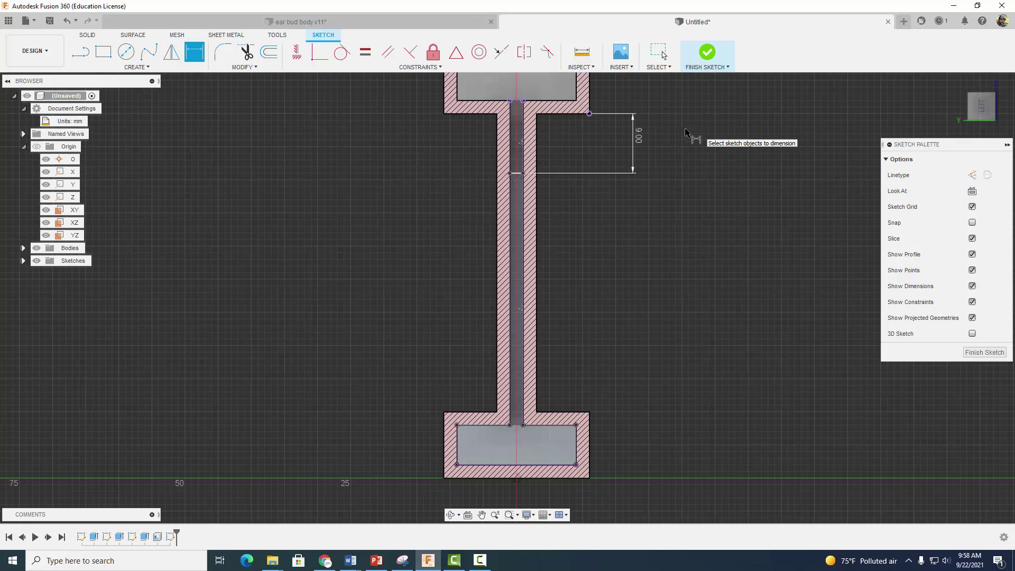
pyautogui.click(707, 53)
pyautogui.keyDown('shift'); pyautogui.moveTo(663, 236); pyautogui.dragTo(698, 242, button='middle'); pyautogui.keyUp('shift')
# Extrude the T-shaped profile symmetrically by 13.50 mm as a Join to the body
pyautogui.press('Escape')
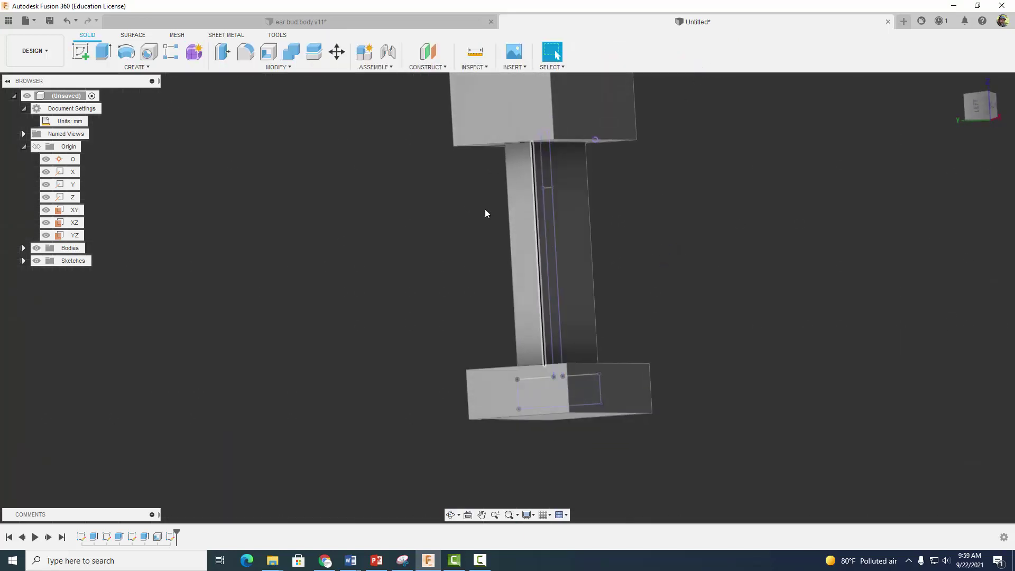
pyautogui.click(103, 51)
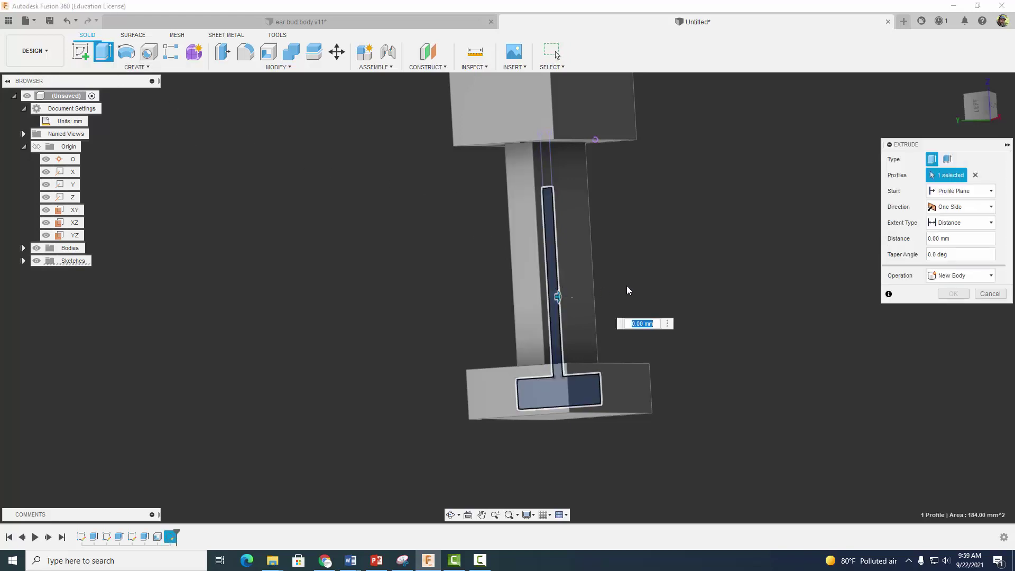
pyautogui.scroll(2, 559, 295)
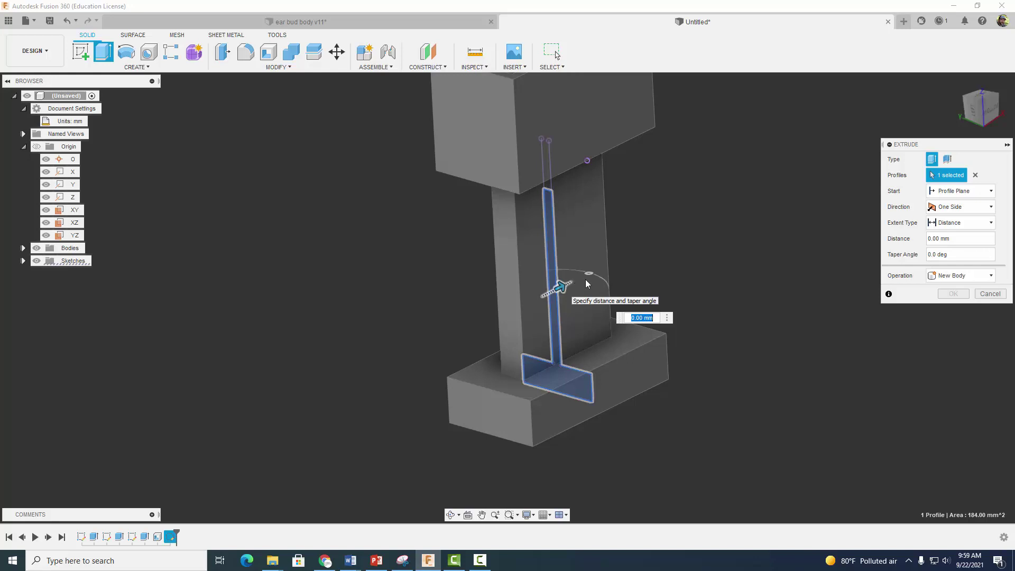
pyautogui.click(942, 207)
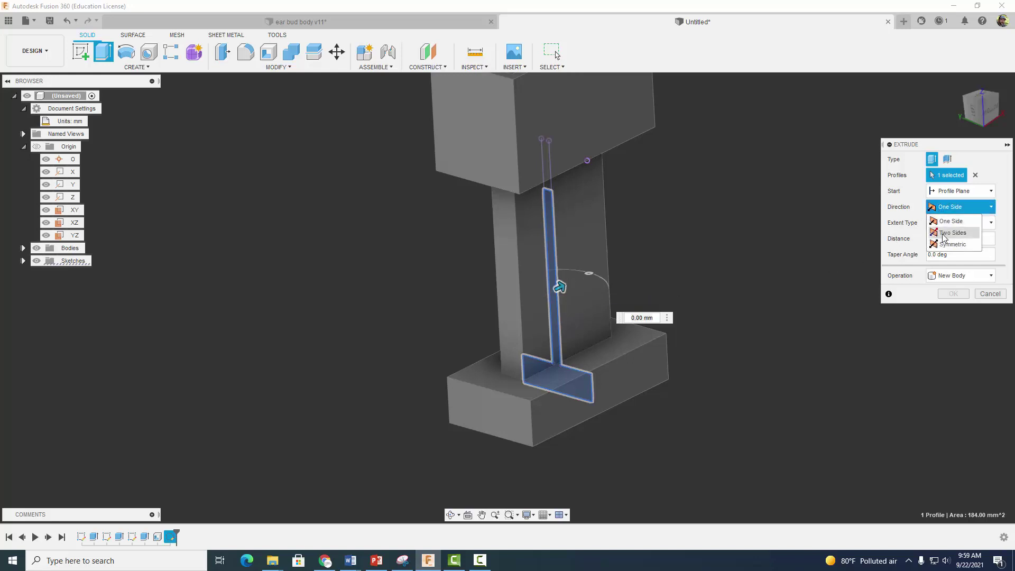
pyautogui.click(951, 244)
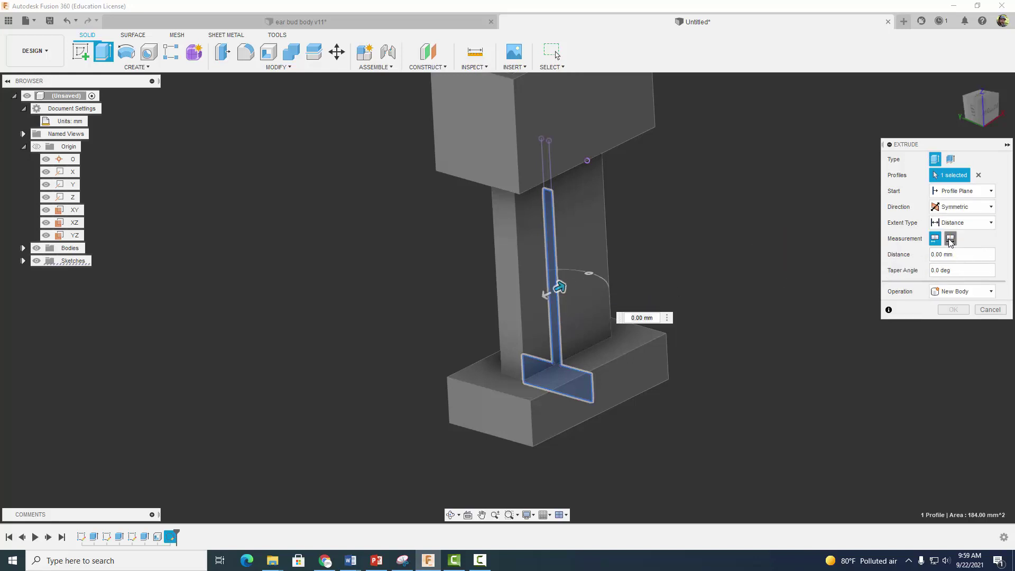
pyautogui.click(952, 222)
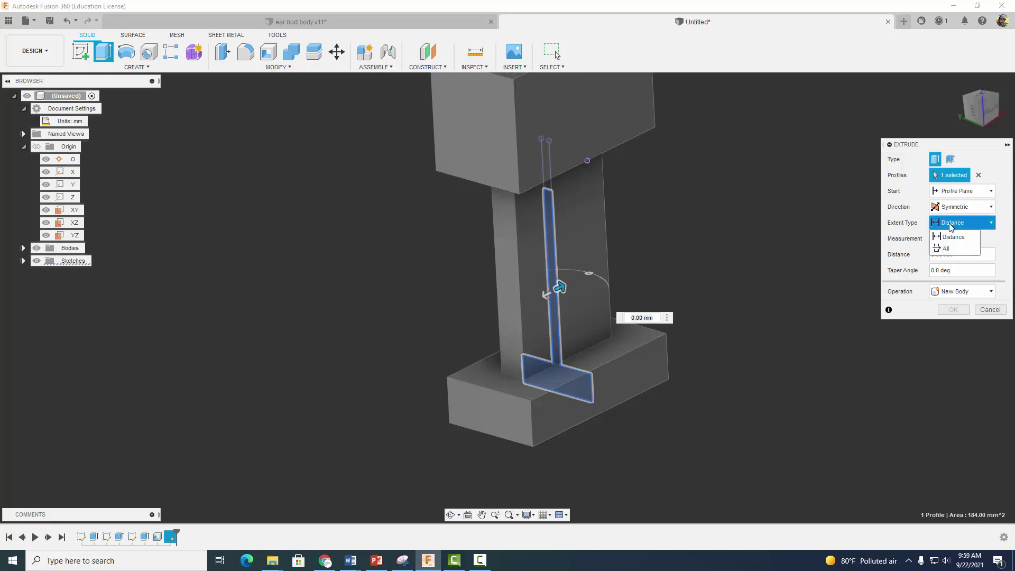
pyautogui.click(950, 249)
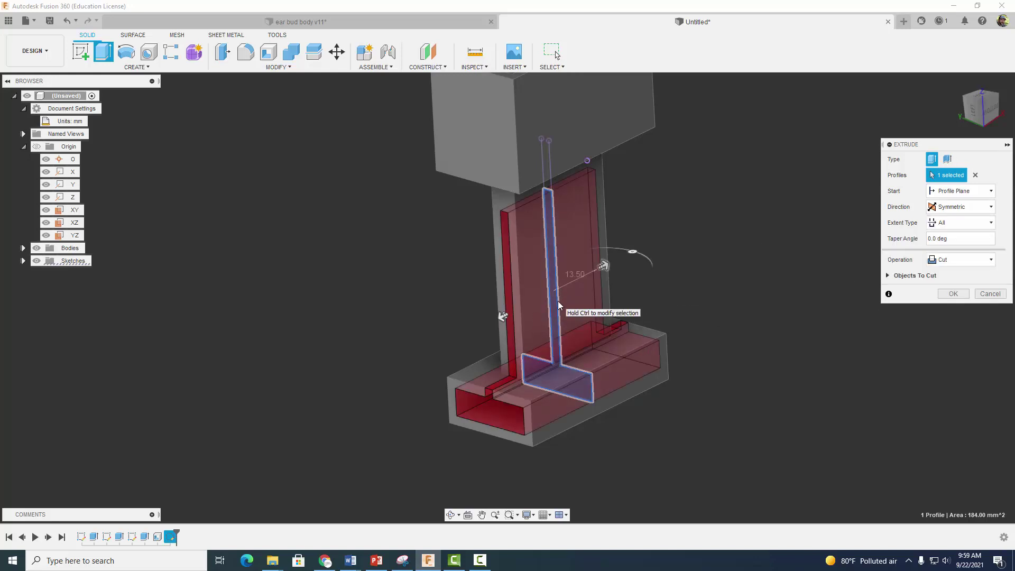
pyautogui.click(947, 260)
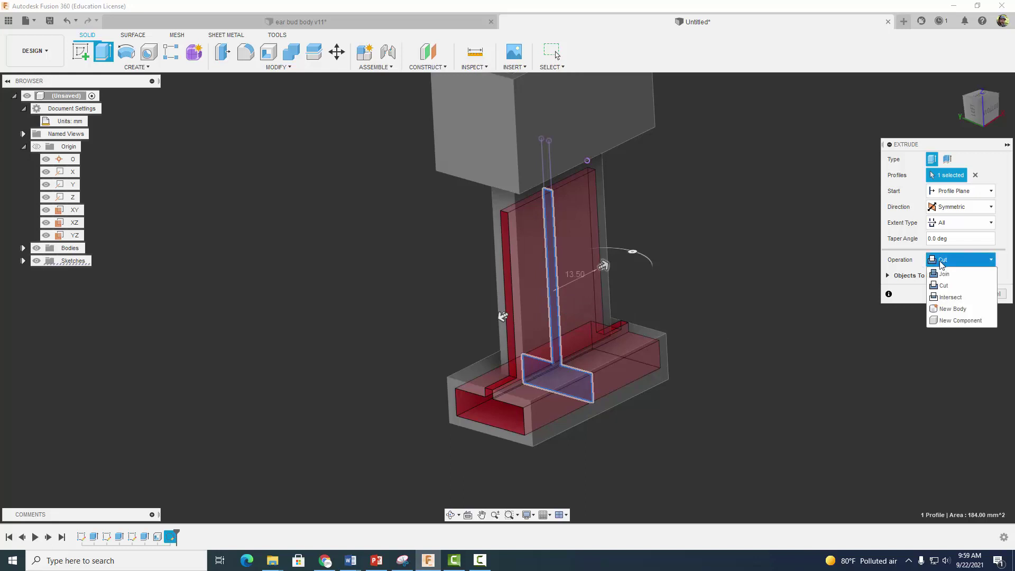
pyautogui.click(945, 273)
pyautogui.click(951, 279)
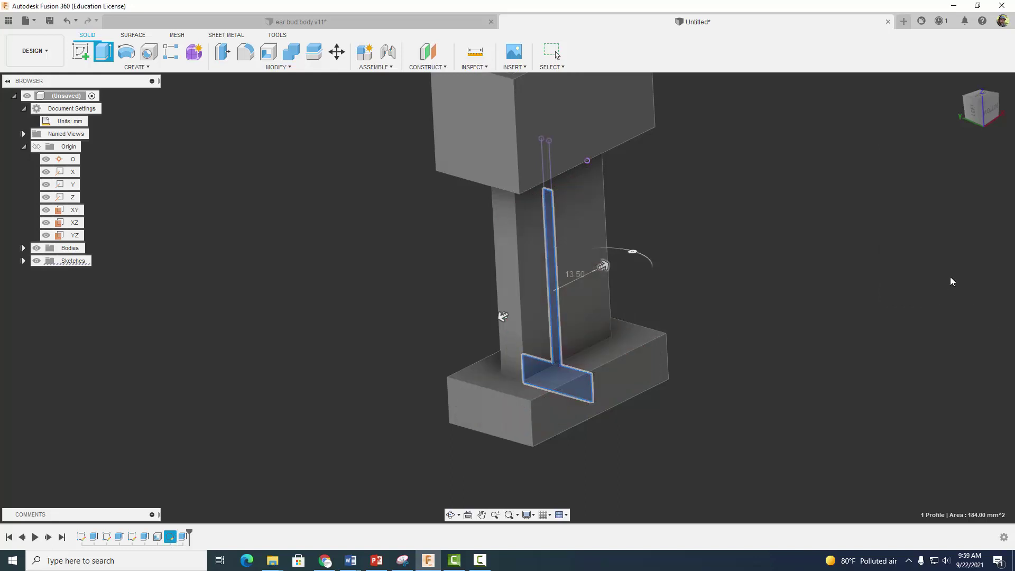
pyautogui.keyDown('shift'); pyautogui.moveTo(758, 256); pyautogui.dragTo(709, 331, button='middle'); pyautogui.keyUp('shift')
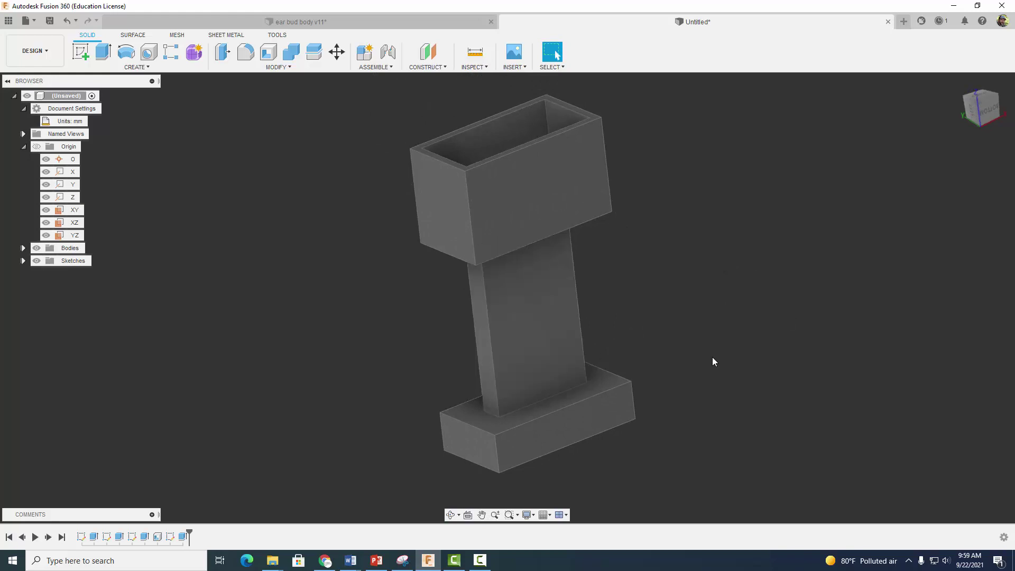
pyautogui.scroll(-1, 634, 317)
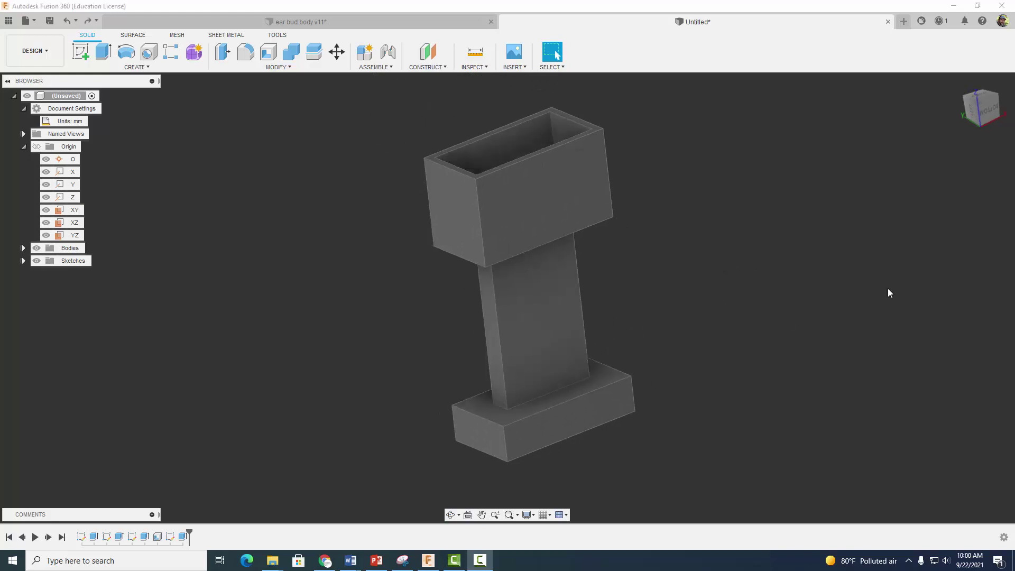
# Start a fillet and select the cup's vertical corner edges
pyautogui.click(246, 52)
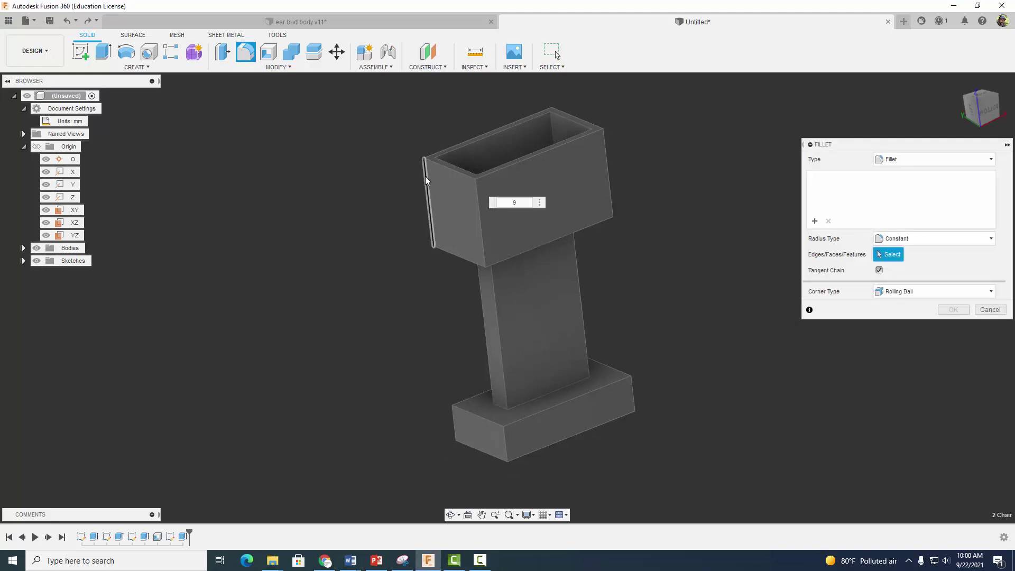
pyautogui.click(427, 190)
pyautogui.click(439, 183)
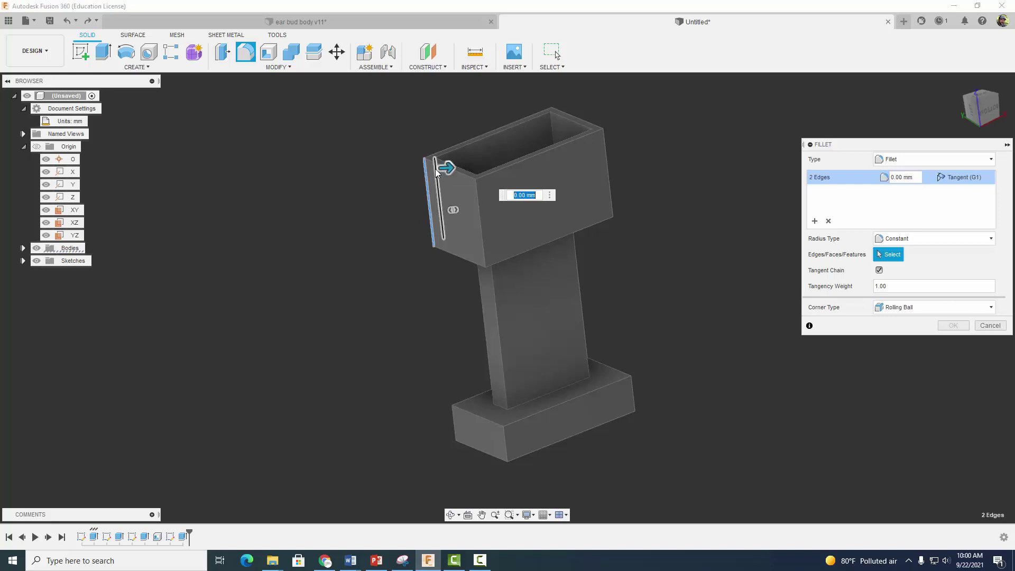
pyautogui.click(551, 129)
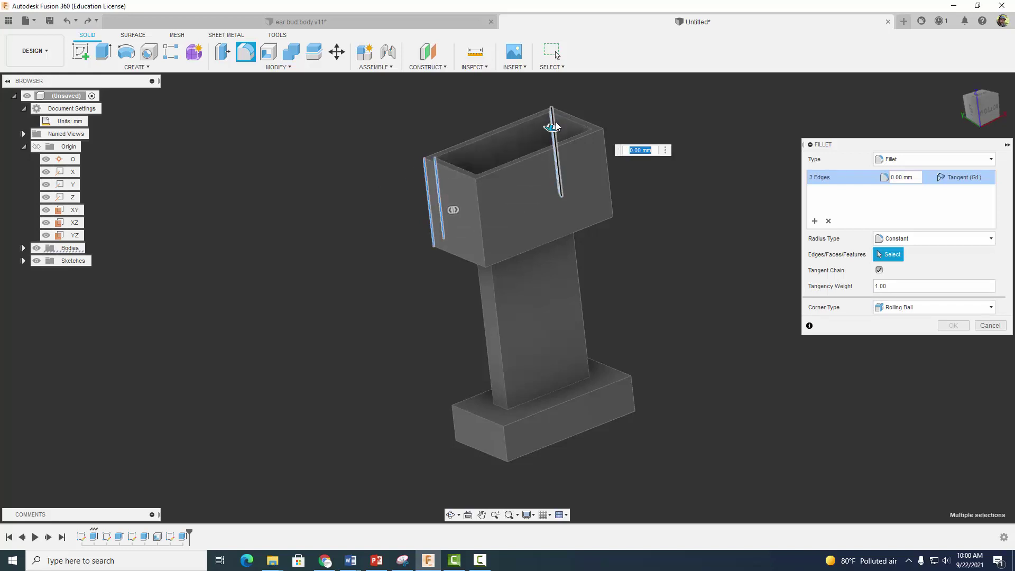
pyautogui.click(555, 118)
pyautogui.click(599, 152)
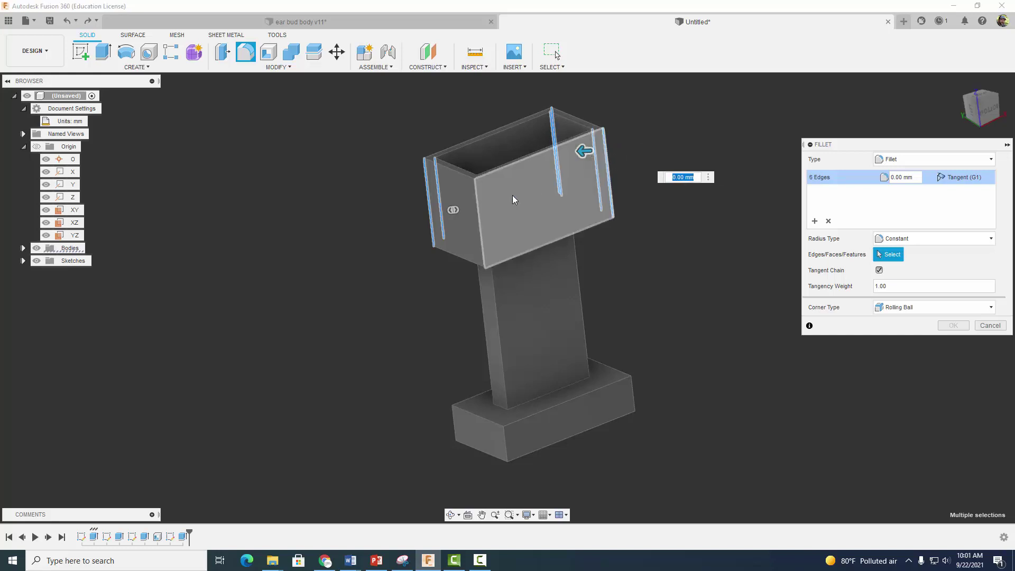
pyautogui.scroll(3, 513, 200)
pyautogui.click(453, 199)
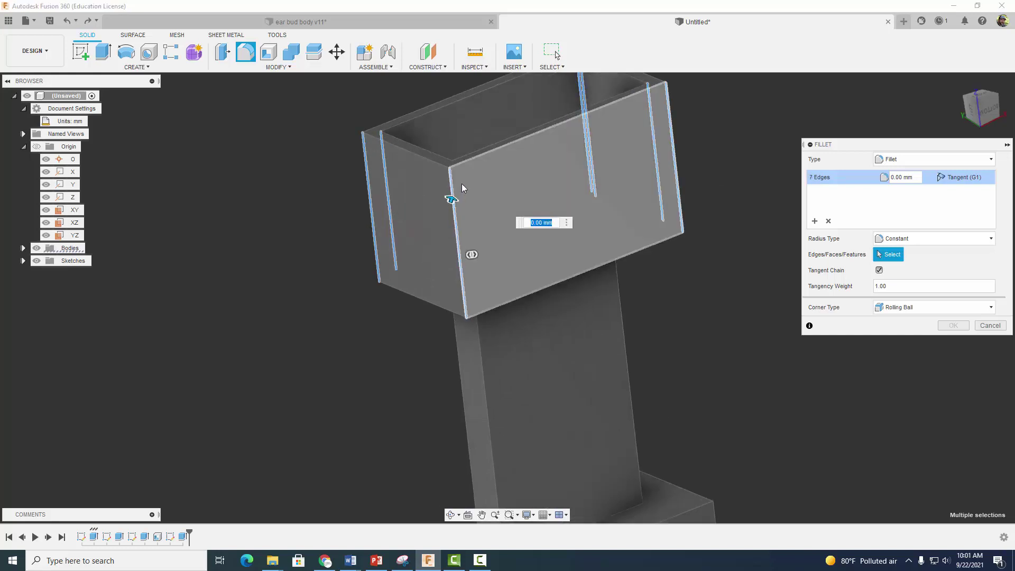
pyautogui.click(453, 170)
pyautogui.scroll(-3, 590, 209)
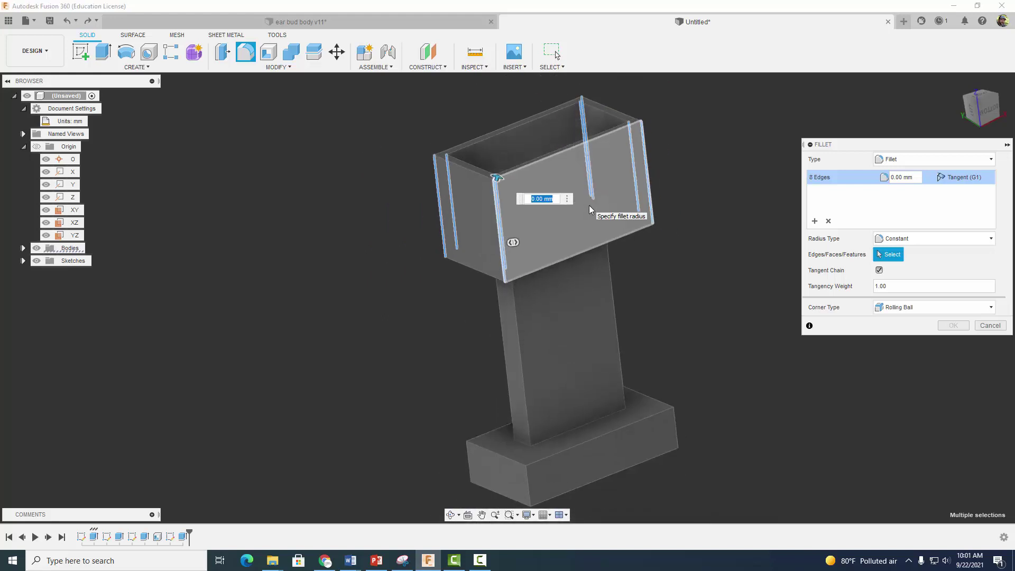
# Add the column and base vertical edges and apply a 3 mm fillet radius
pyautogui.click(519, 319)
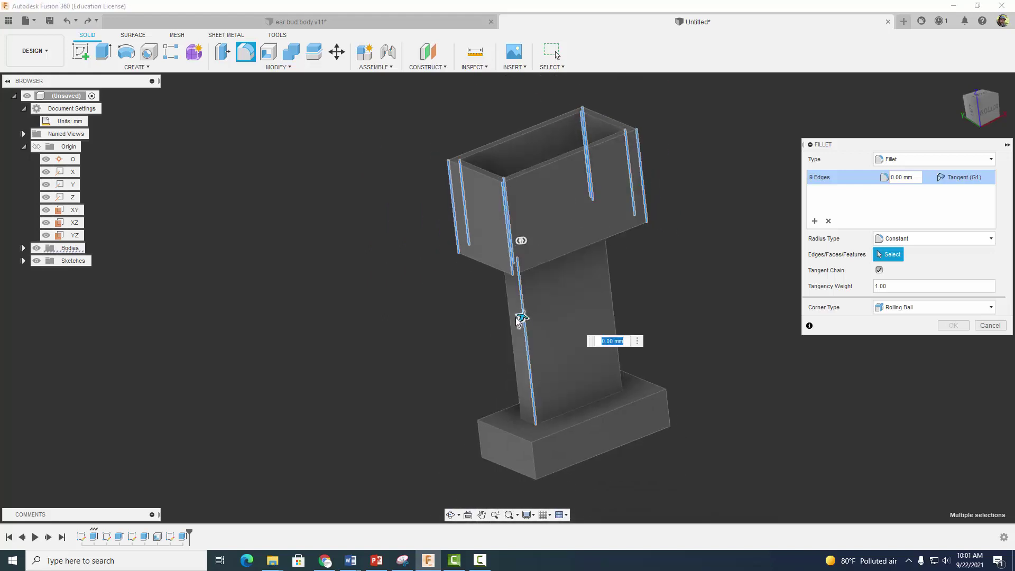
pyautogui.click(507, 317)
pyautogui.click(596, 276)
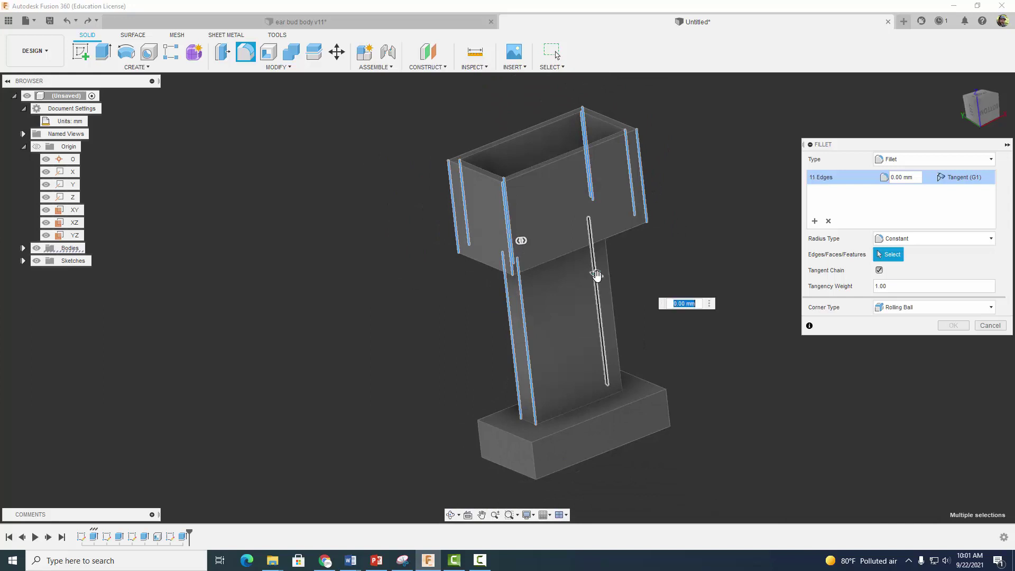
pyautogui.click(609, 277)
pyautogui.click(666, 396)
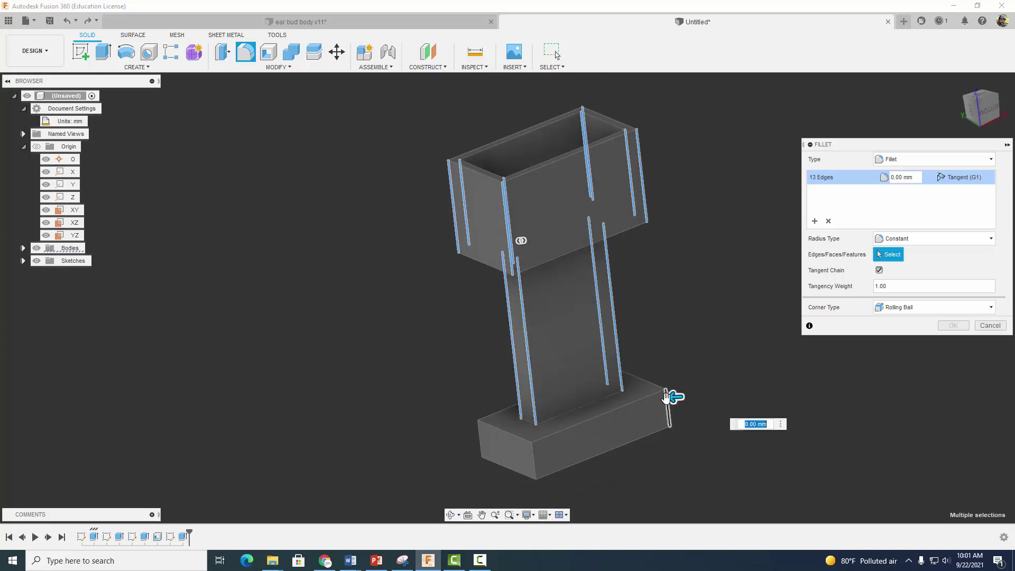
pyautogui.click(534, 460)
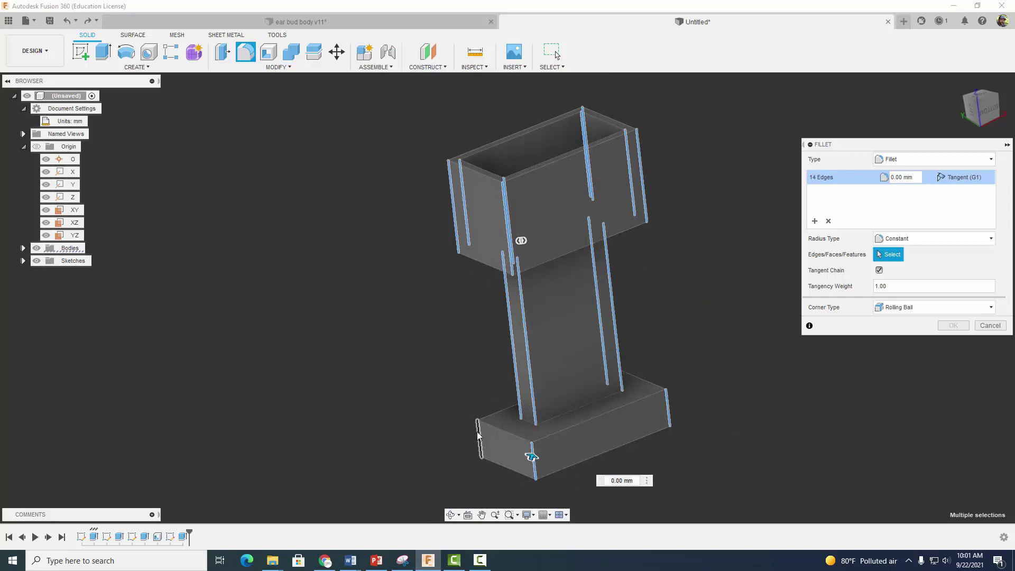
pyautogui.click(478, 434)
pyautogui.click(614, 377)
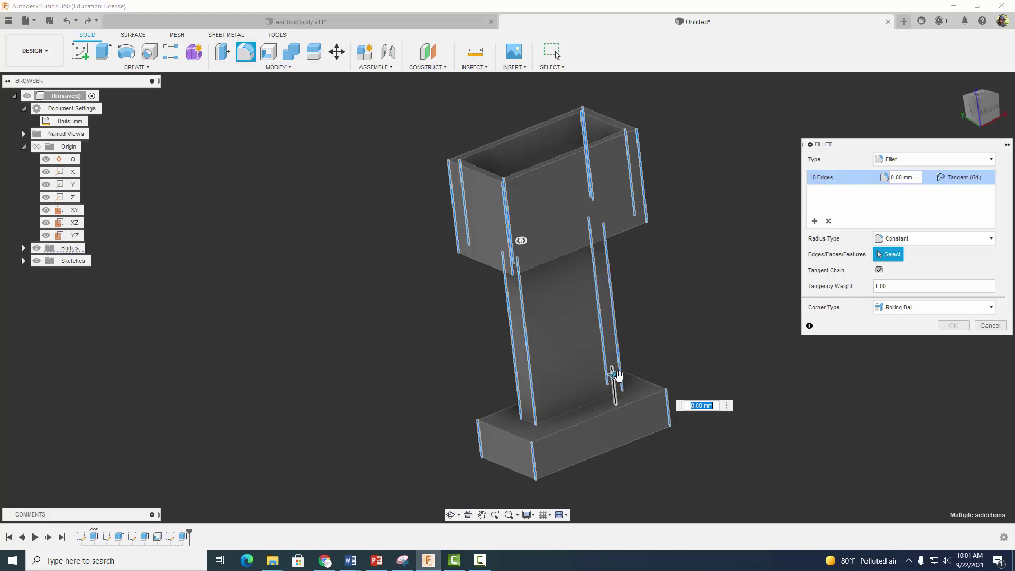
pyautogui.keyDown('shift'); pyautogui.moveTo(710, 309); pyautogui.dragTo(634, 161, button='middle'); pyautogui.keyUp('shift')
pyautogui.keyDown('shift'); pyautogui.moveTo(474, 434); pyautogui.dragTo(512, 451, button='middle'); pyautogui.keyUp('shift')
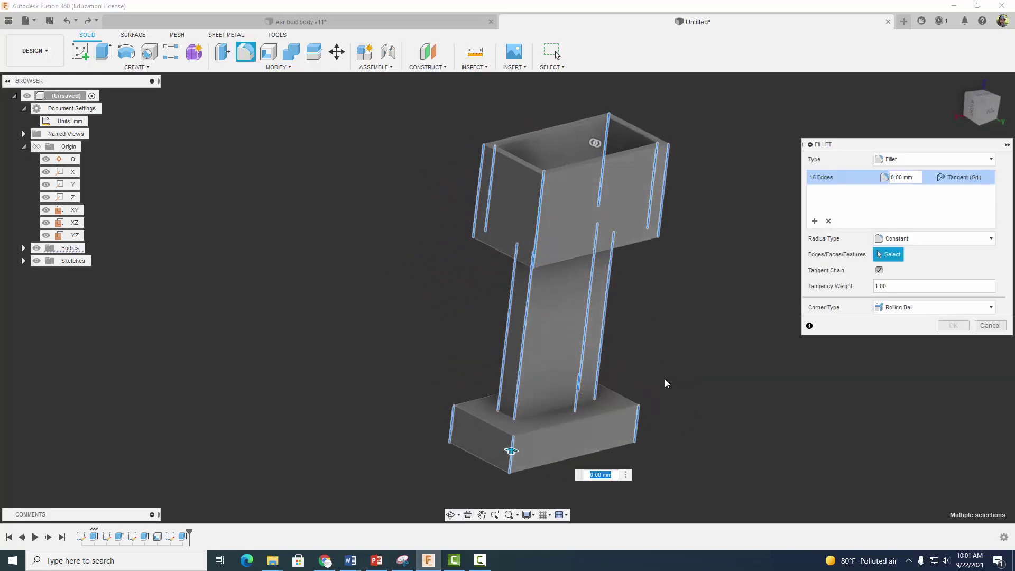
pyautogui.write('3')
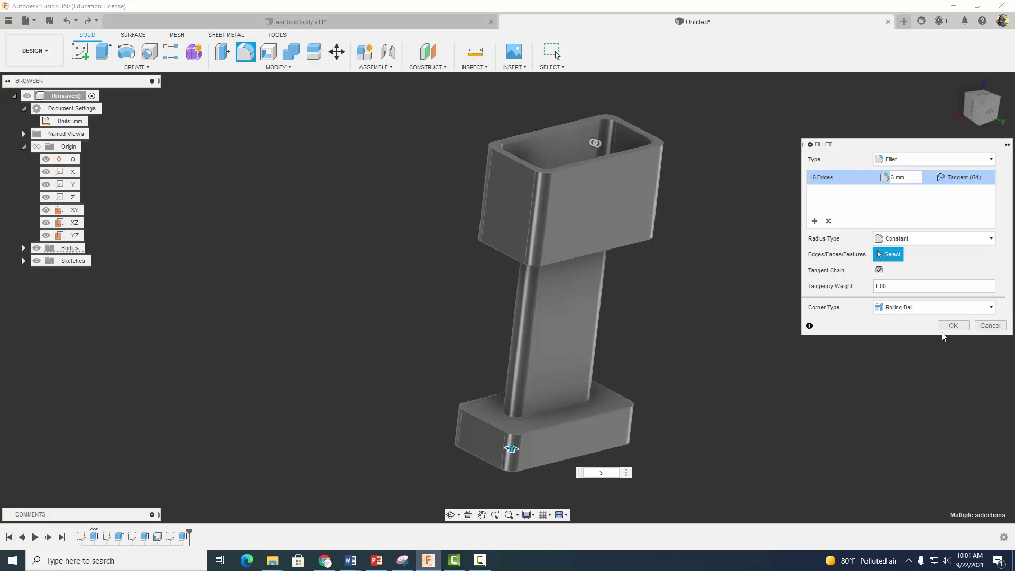
pyautogui.click(952, 326)
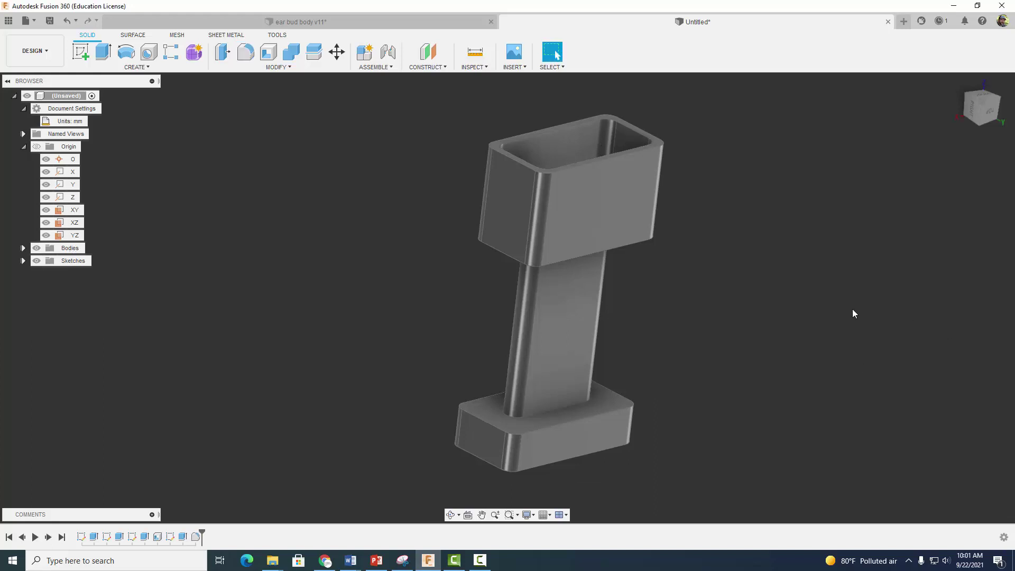
# Fillet the column-to-base and column-to-cup edge loops with a 9 mm radius
pyautogui.click(246, 52)
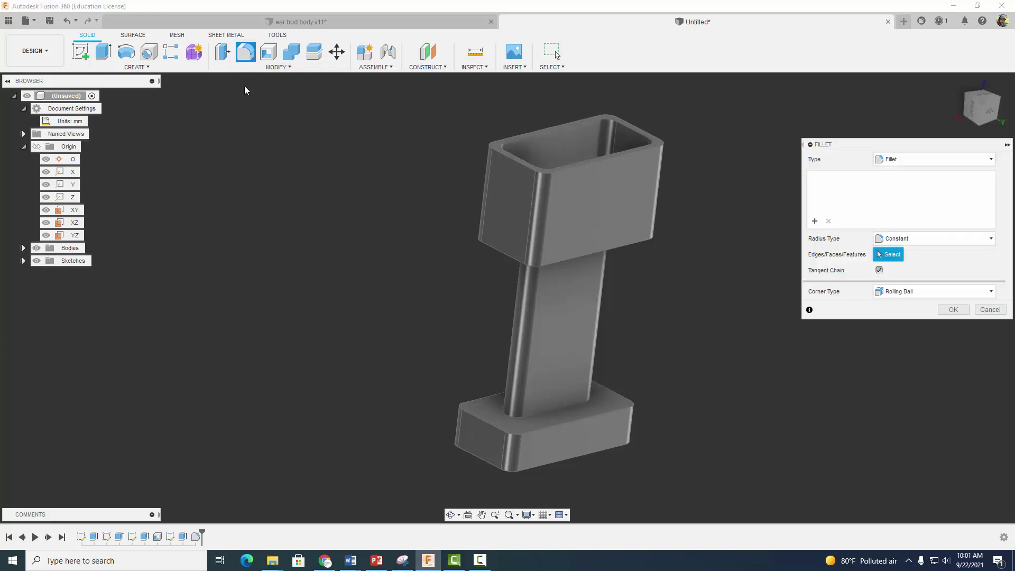
pyautogui.click(542, 414)
pyautogui.click(572, 244)
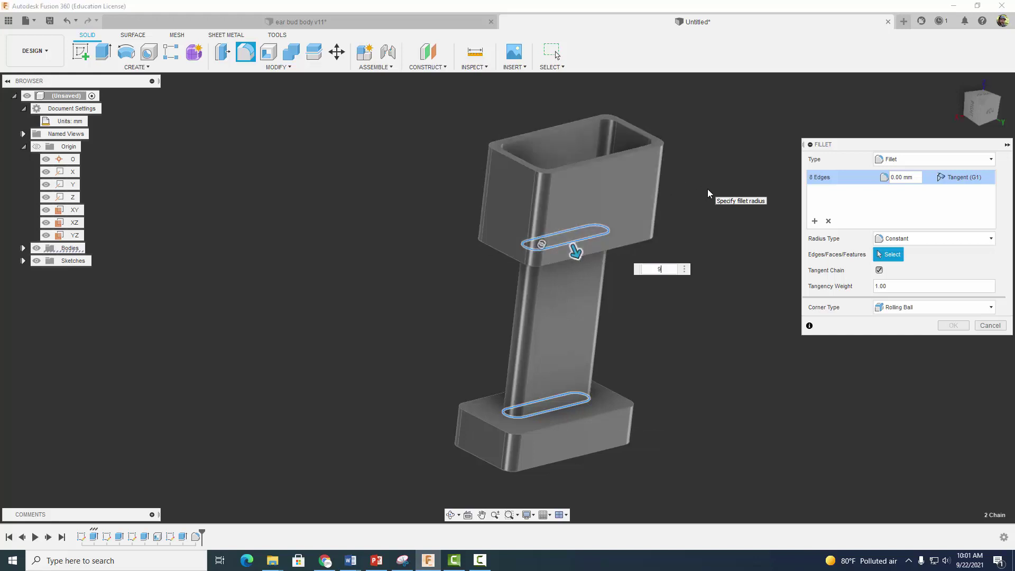
pyautogui.press('Return')
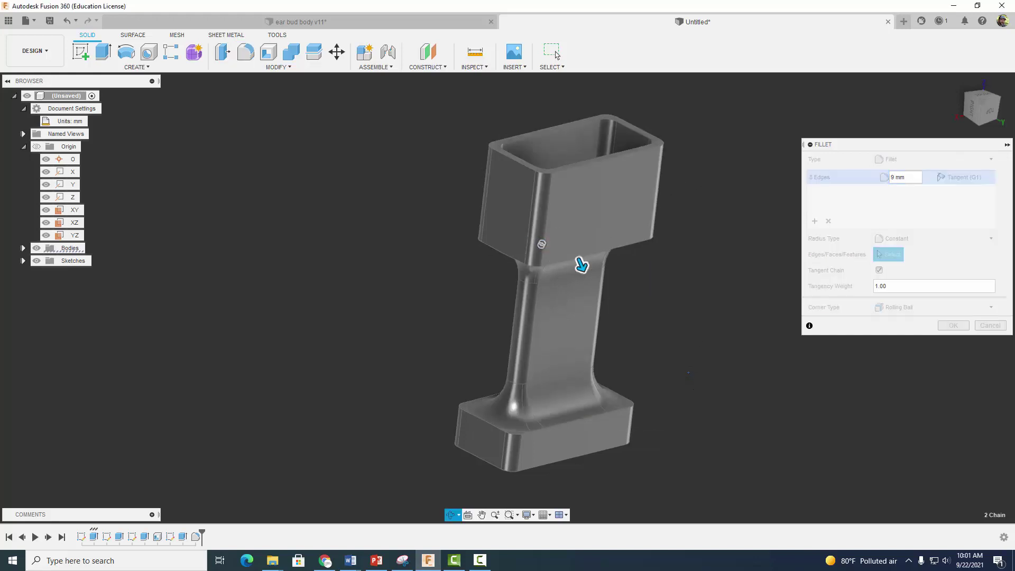
pyautogui.keyDown('shift'); pyautogui.moveTo(688, 373); pyautogui.dragTo(695, 367, button='middle'); pyautogui.keyUp('shift')
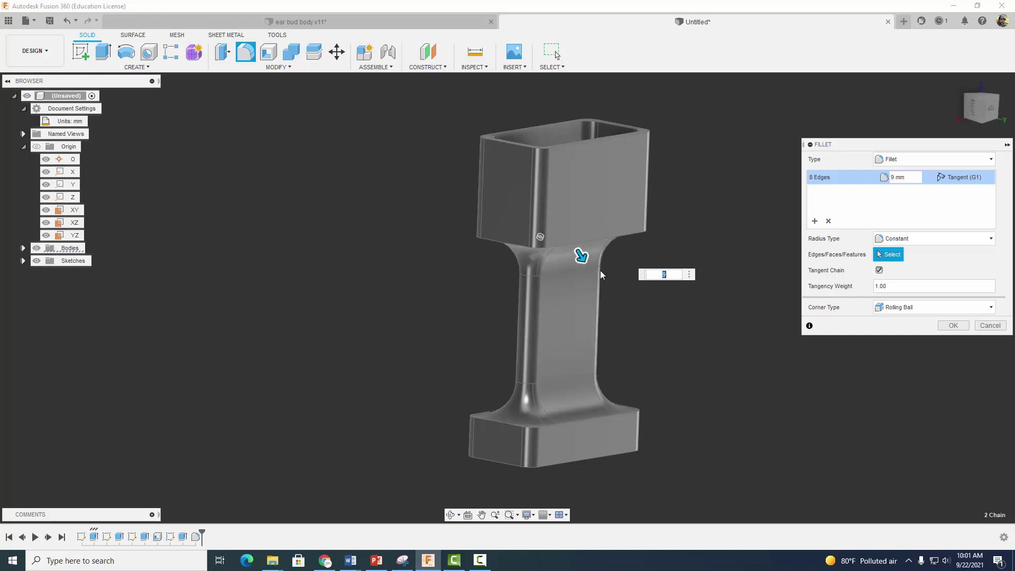
pyautogui.scroll(2, 602, 275)
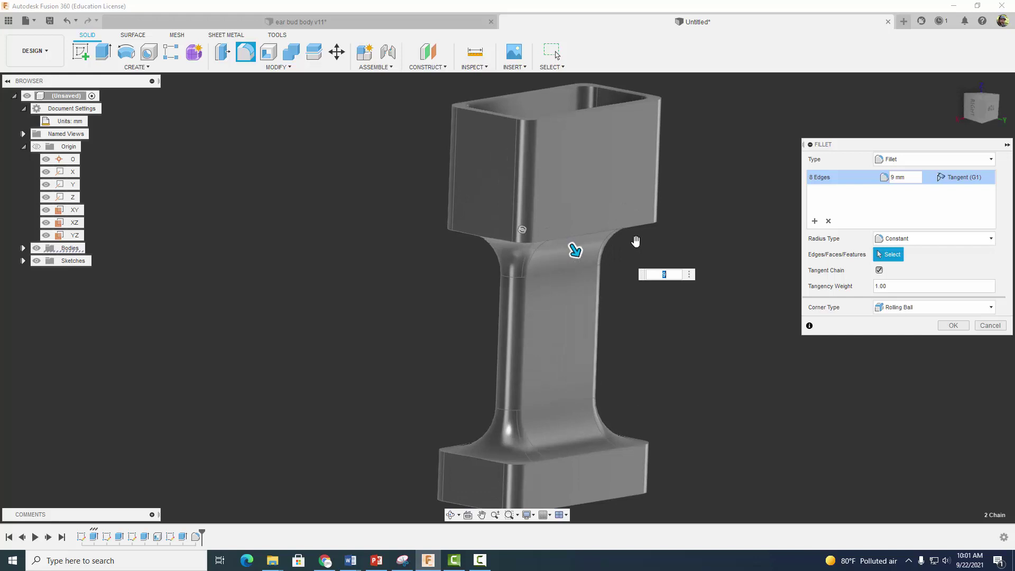
pyautogui.click(950, 326)
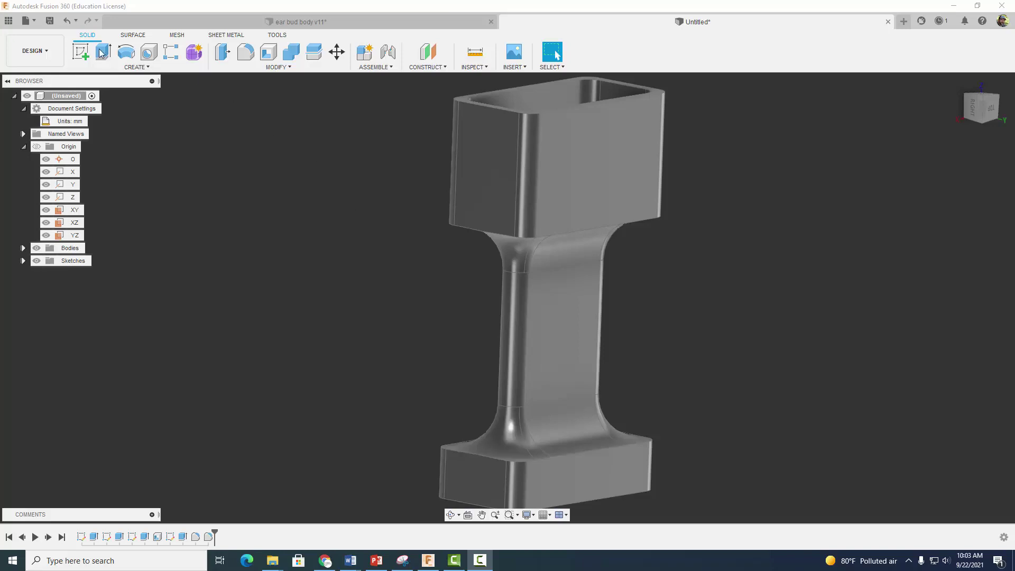
# Start a sketch on the base block's front face and turn the view upright
pyautogui.click(81, 55)
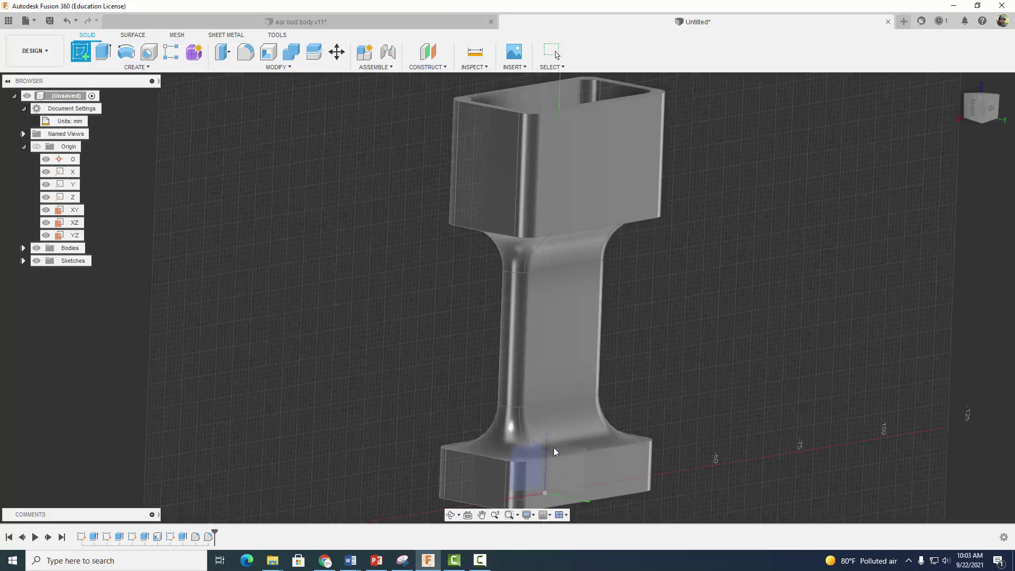
pyautogui.click(599, 471)
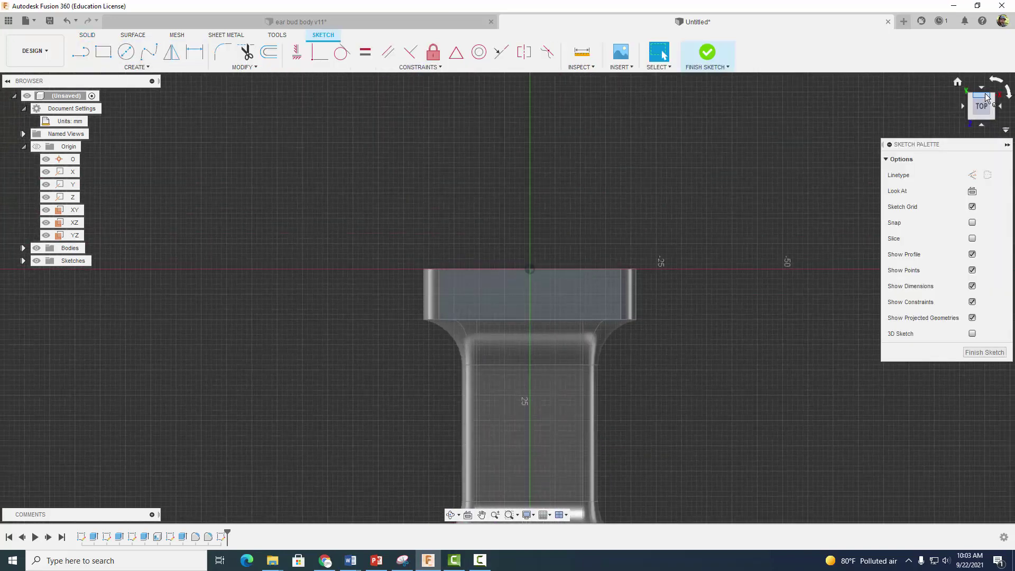
pyautogui.click(1007, 91)
pyautogui.click(1008, 91)
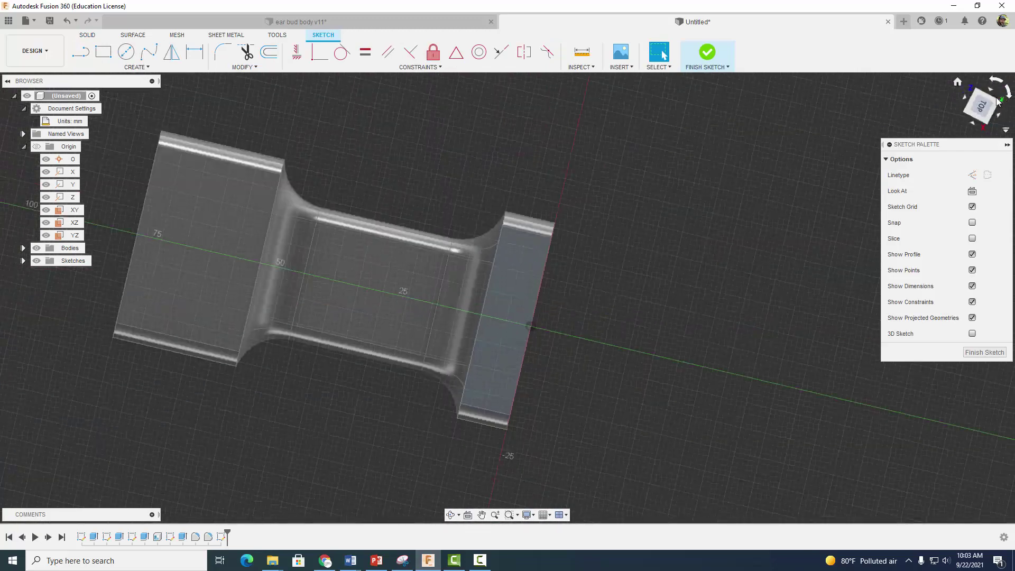
pyautogui.scroll(2, 646, 231)
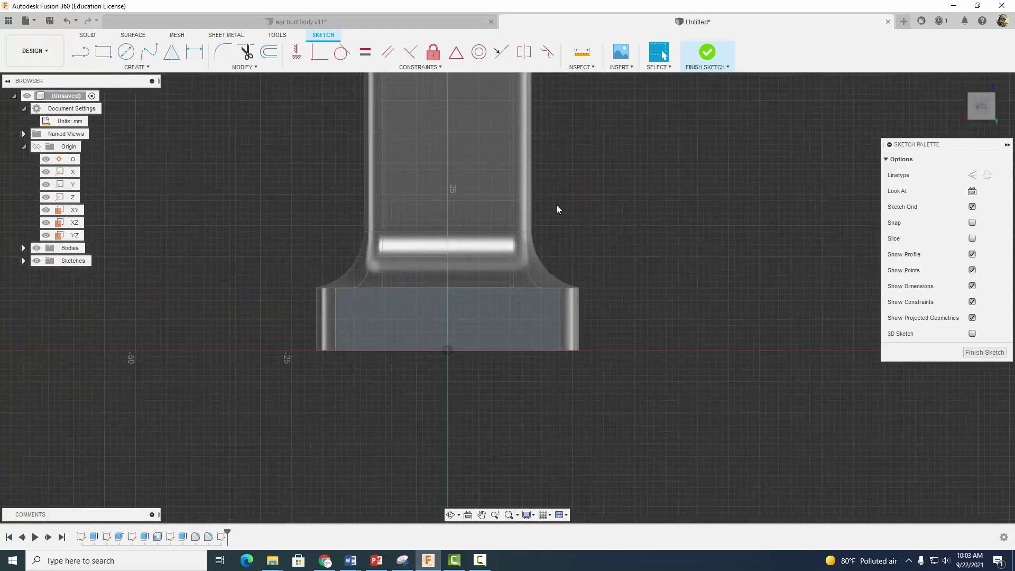
# Draw a 5.5 mm diameter circle on the base face
pyautogui.click(126, 51)
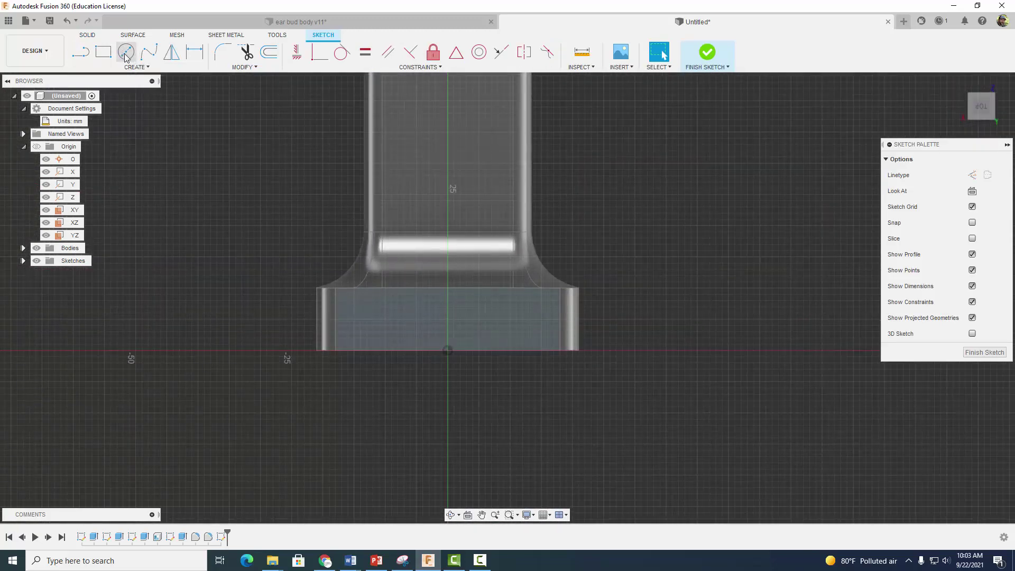
pyautogui.click(371, 320)
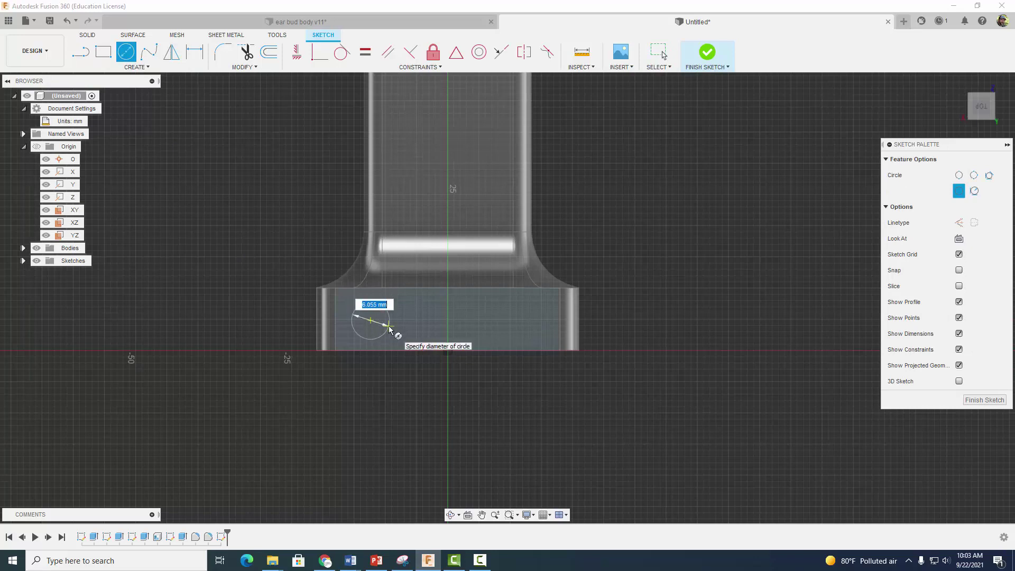
pyautogui.write('5.5')
pyautogui.press('Return')
pyautogui.press('Escape')
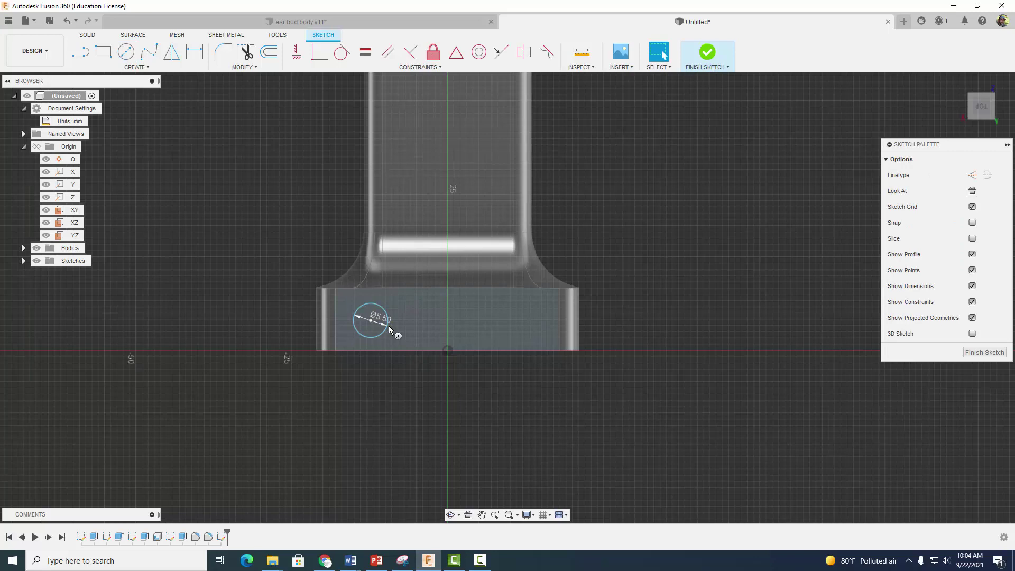
# Dimension the circle centre 5 mm above the base's bottom edge
pyautogui.click(195, 51)
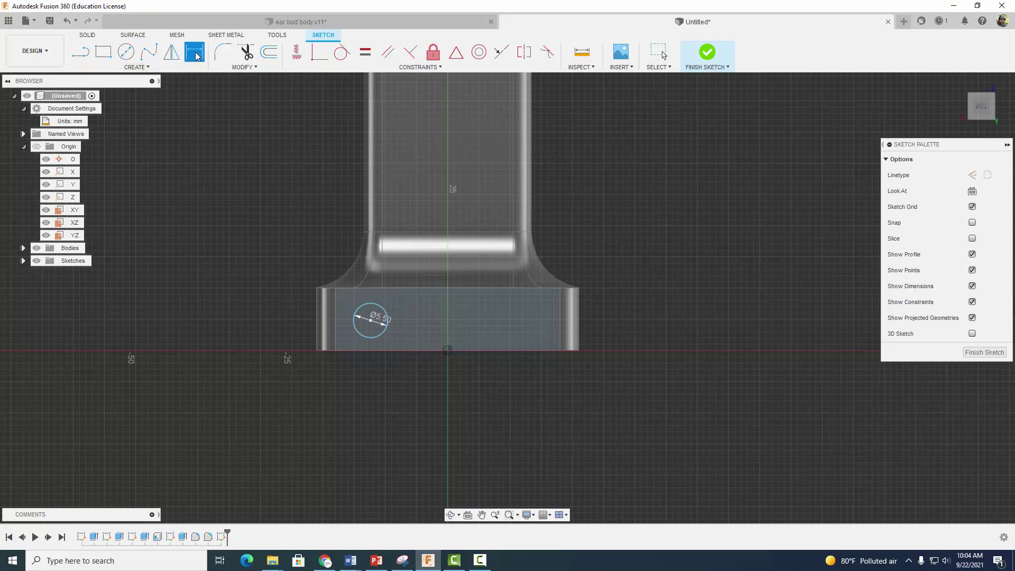
pyautogui.click(371, 321)
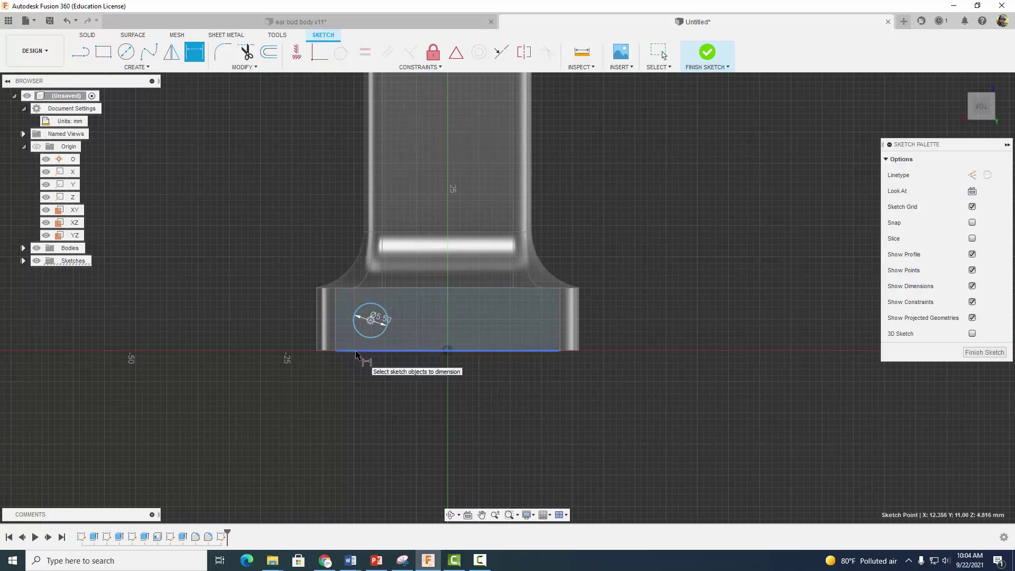
pyautogui.click(361, 351)
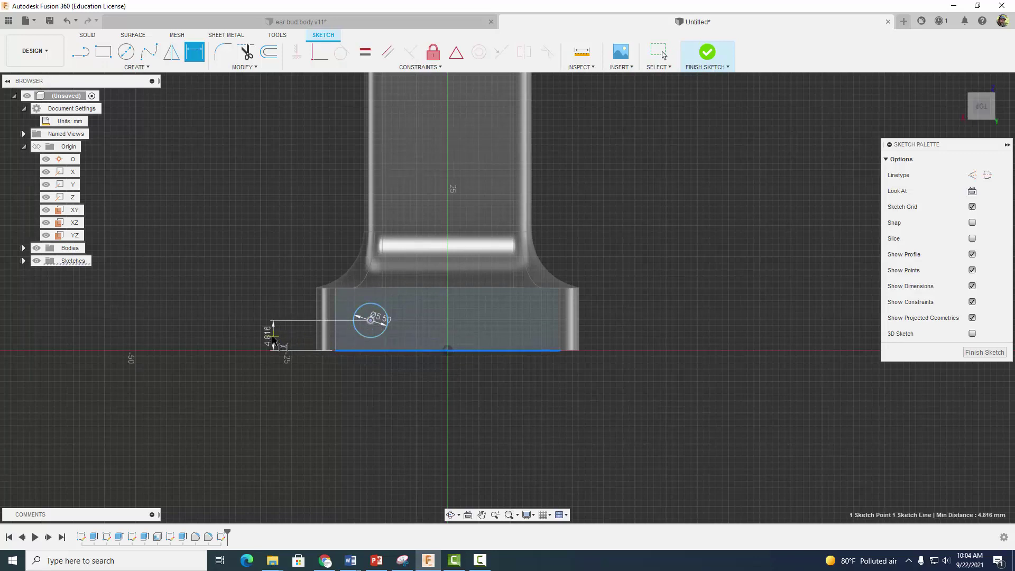
pyautogui.click(272, 338)
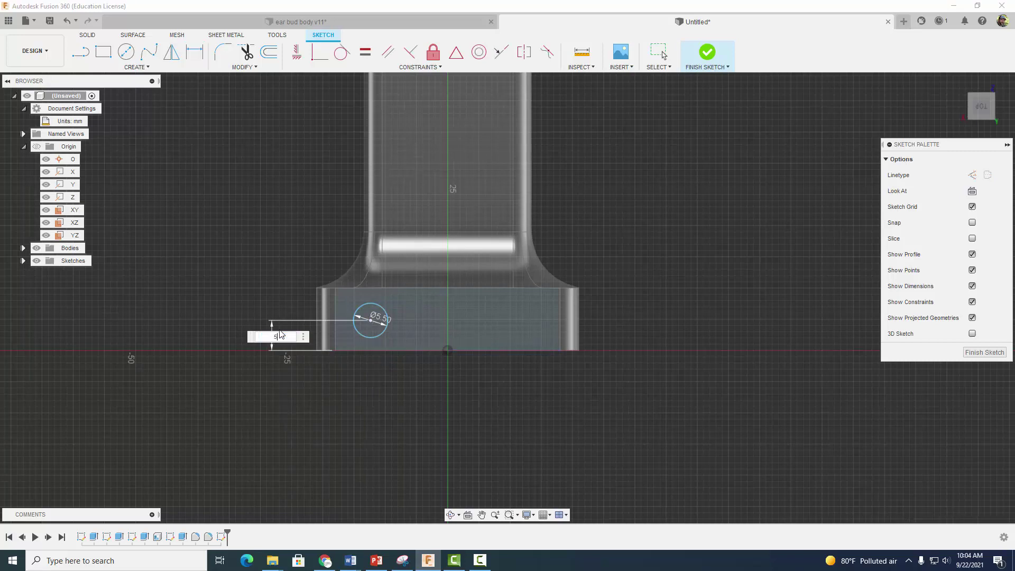
pyautogui.write('5')
pyautogui.press('Return')
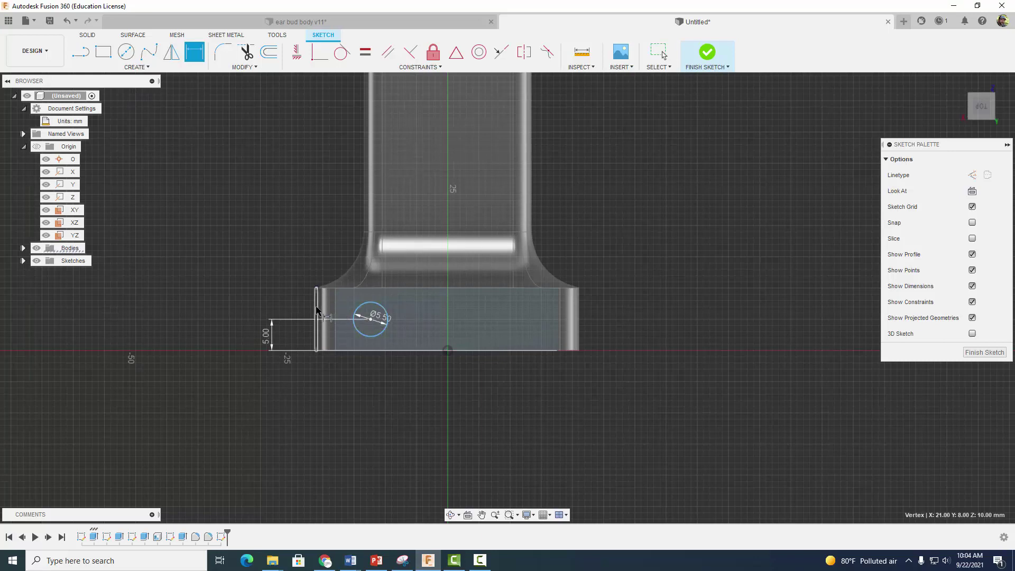
# Dimension the circle centre 10 mm from the left edge and finish the sketch
pyautogui.click(370, 319)
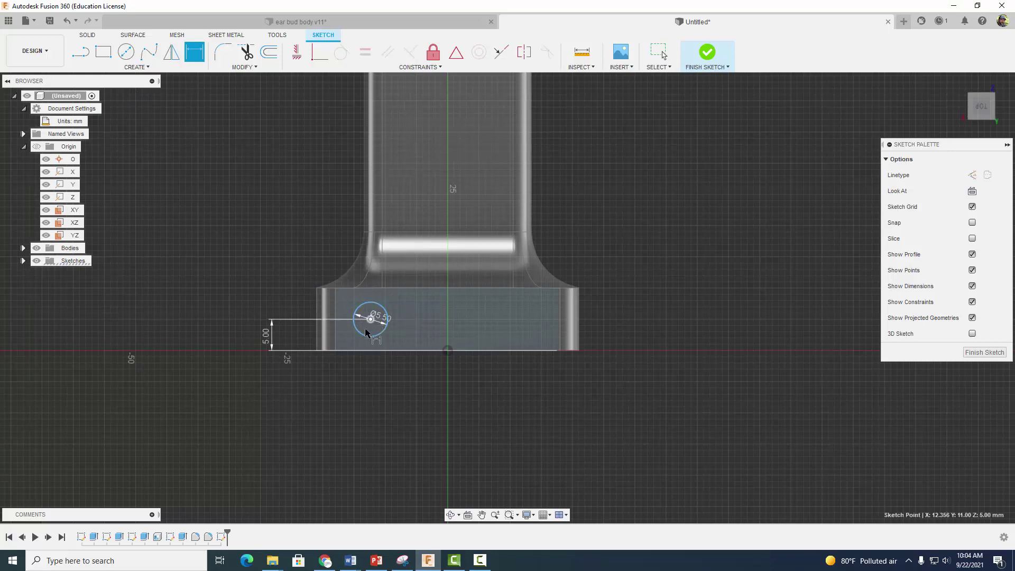
pyautogui.click(317, 340)
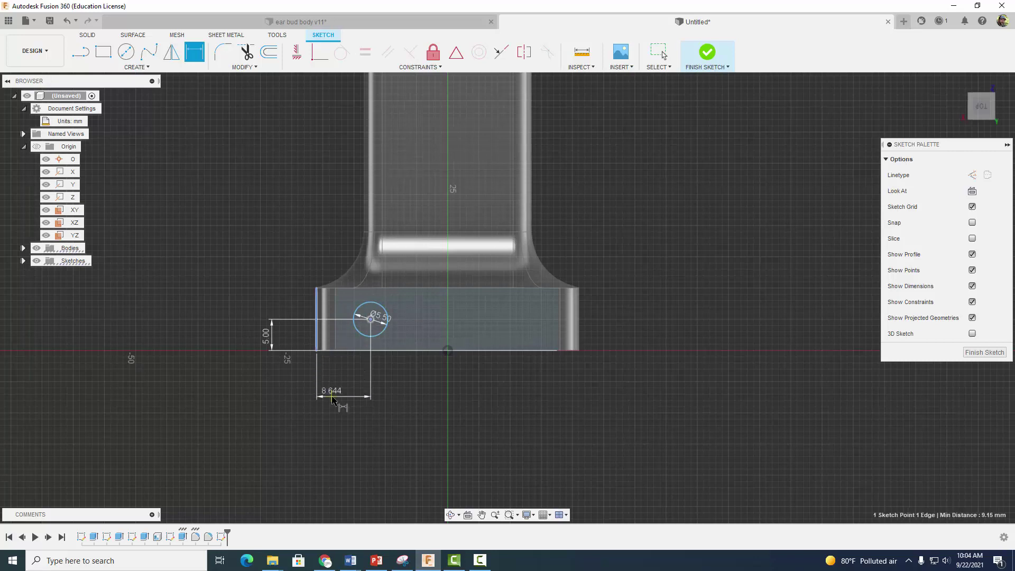
pyautogui.click(336, 396)
pyautogui.write('10')
pyautogui.press('Return')
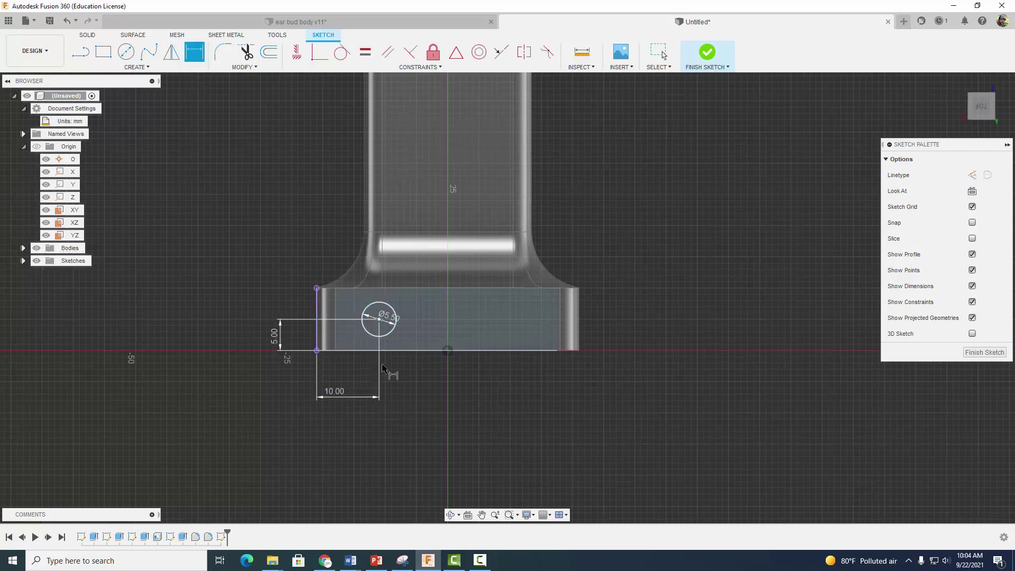
pyautogui.click(707, 52)
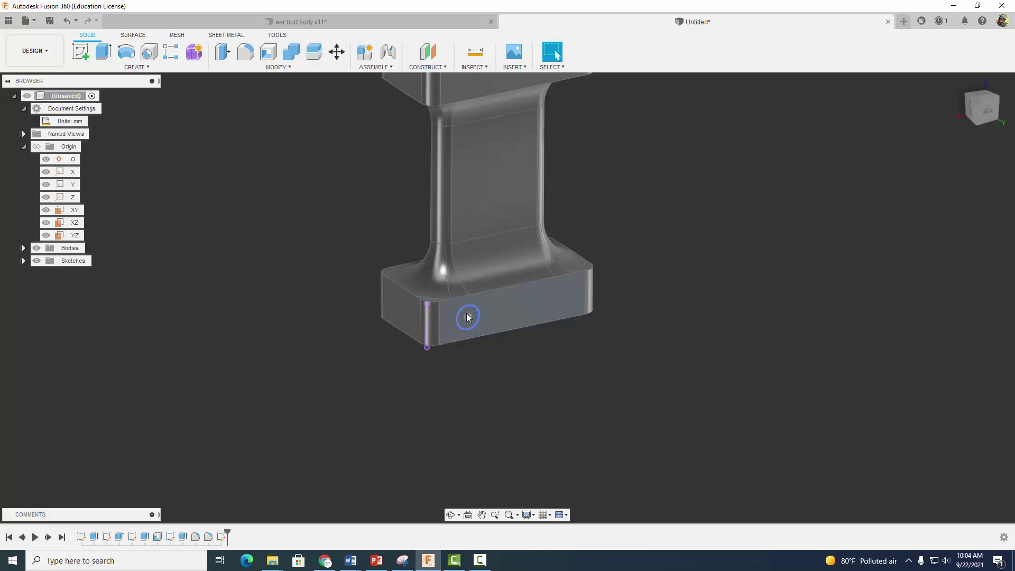
# Extrude-cut the 5.5 mm circle through the entire base with extent All
pyautogui.click(104, 51)
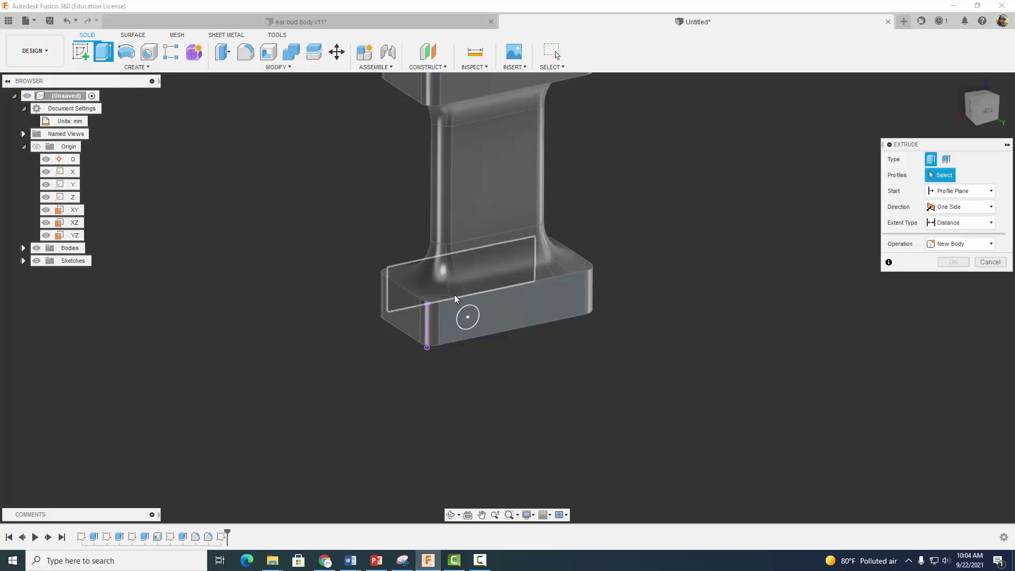
pyautogui.click(470, 317)
pyautogui.moveTo(473, 317); pyautogui.dragTo(378, 259)
pyautogui.click(952, 222)
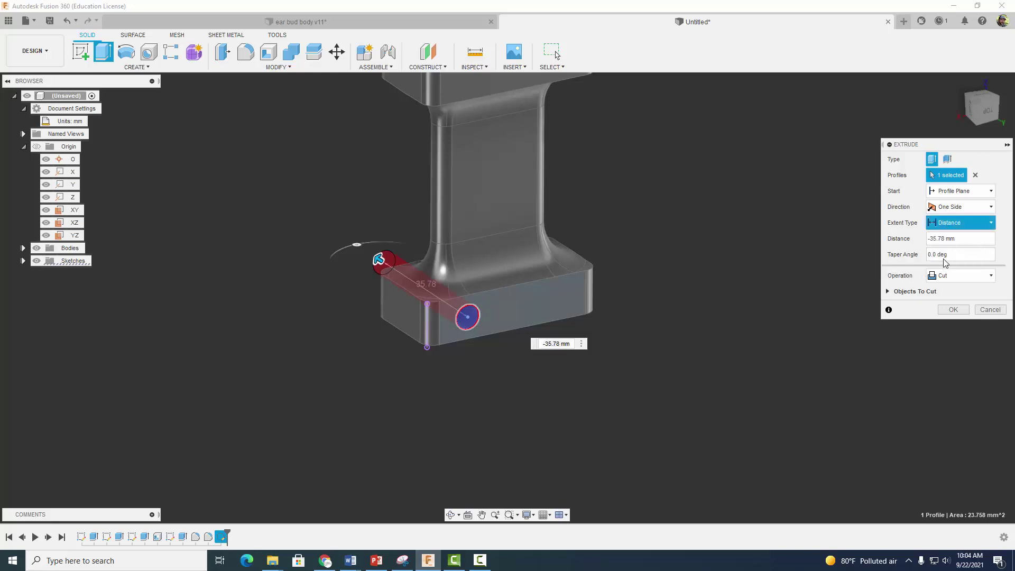
pyautogui.click(946, 263)
pyautogui.click(953, 309)
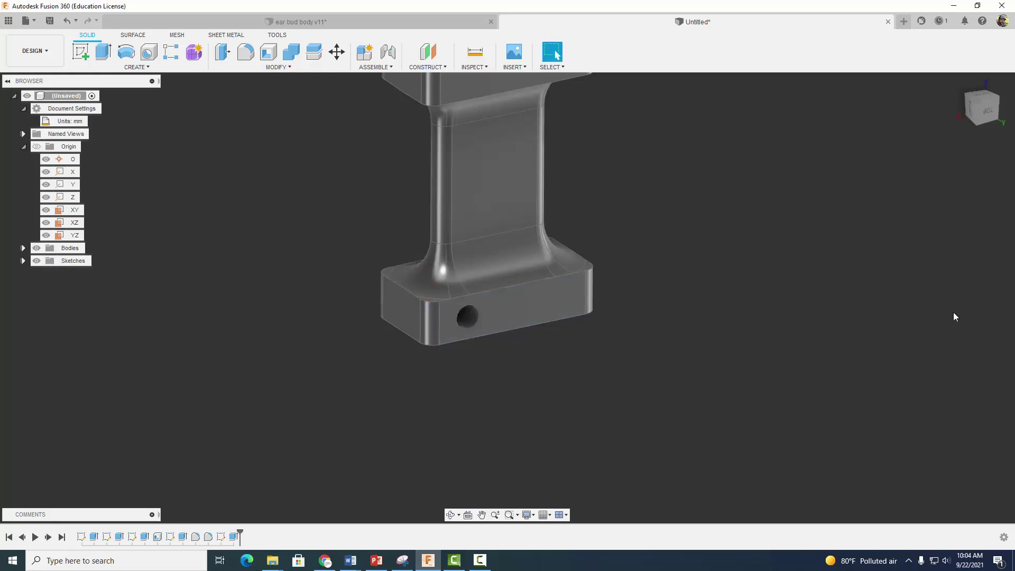
pyautogui.press('F9')
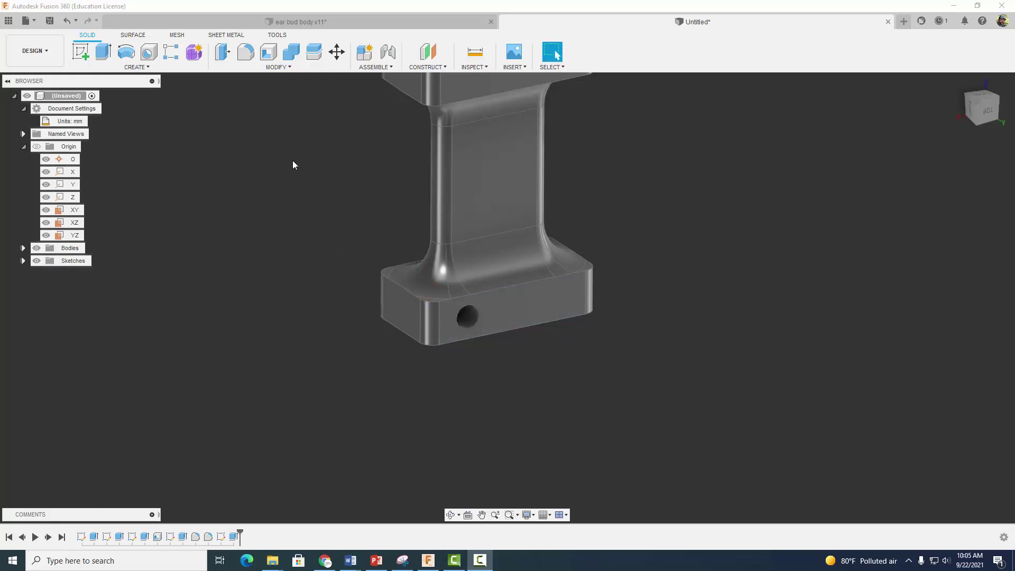
# Apply a 1 mm fillet to both edges of the base's hole
pyautogui.click(245, 51)
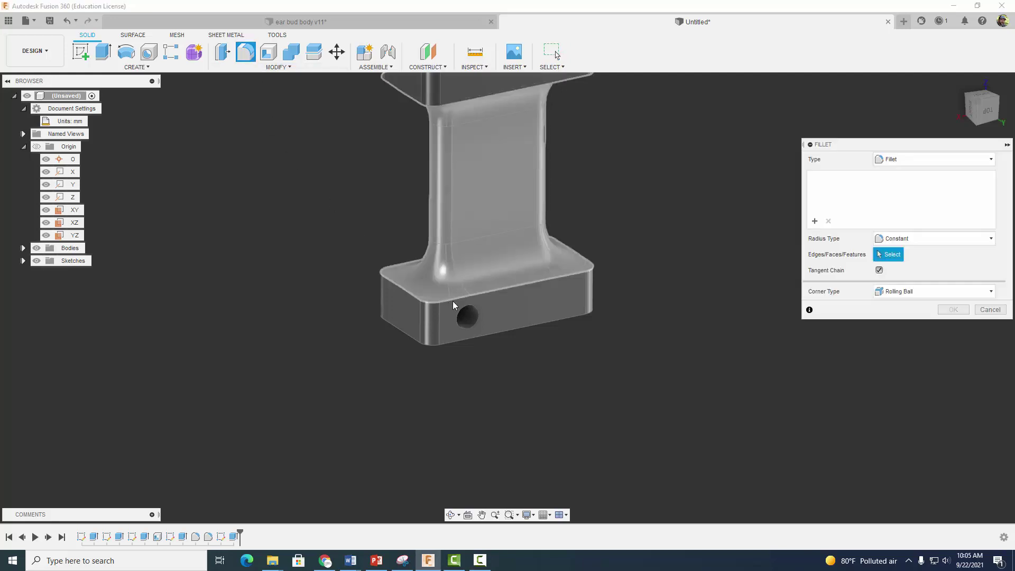
pyautogui.click(476, 309)
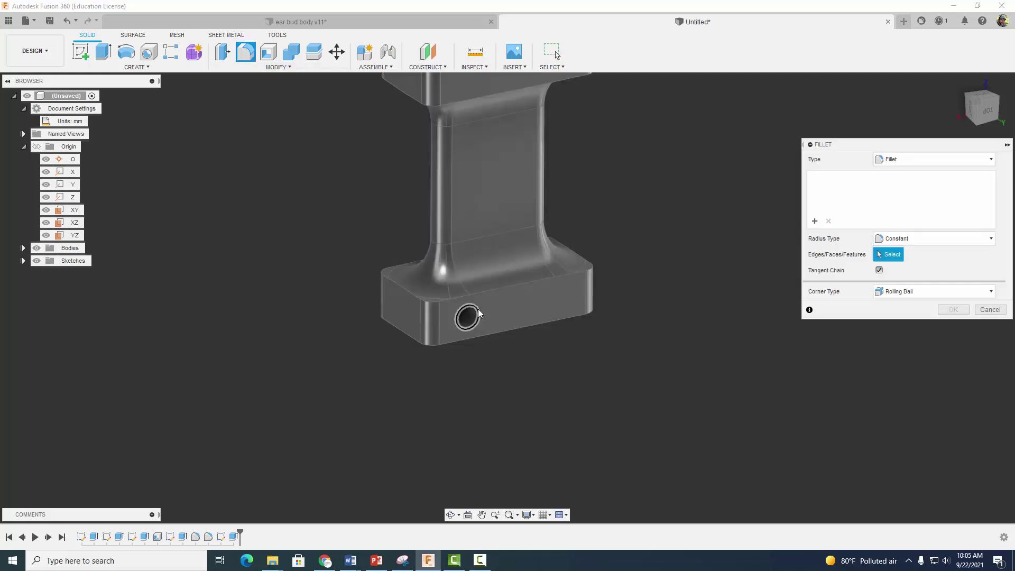
pyautogui.click(410, 284)
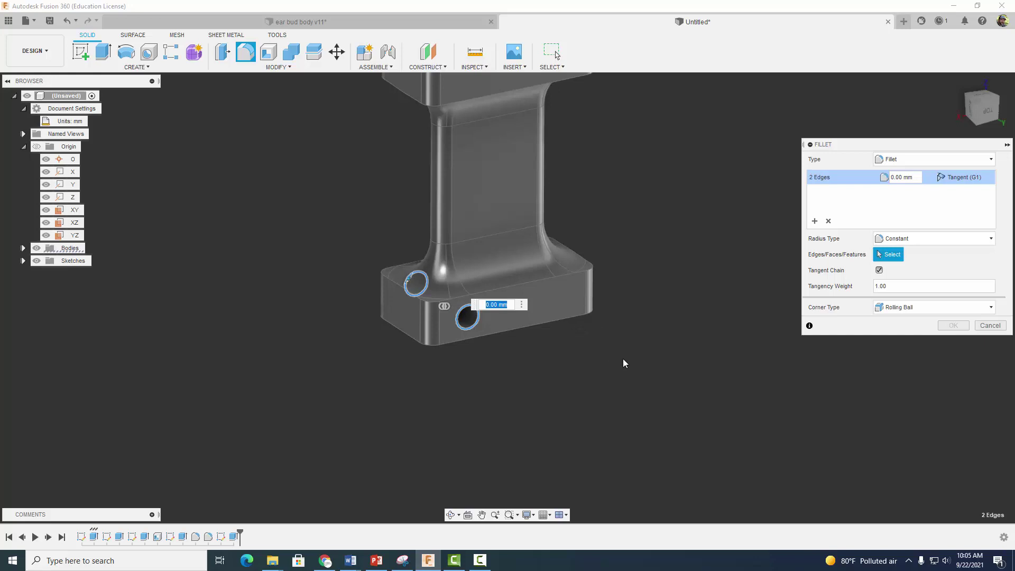
pyautogui.write('1')
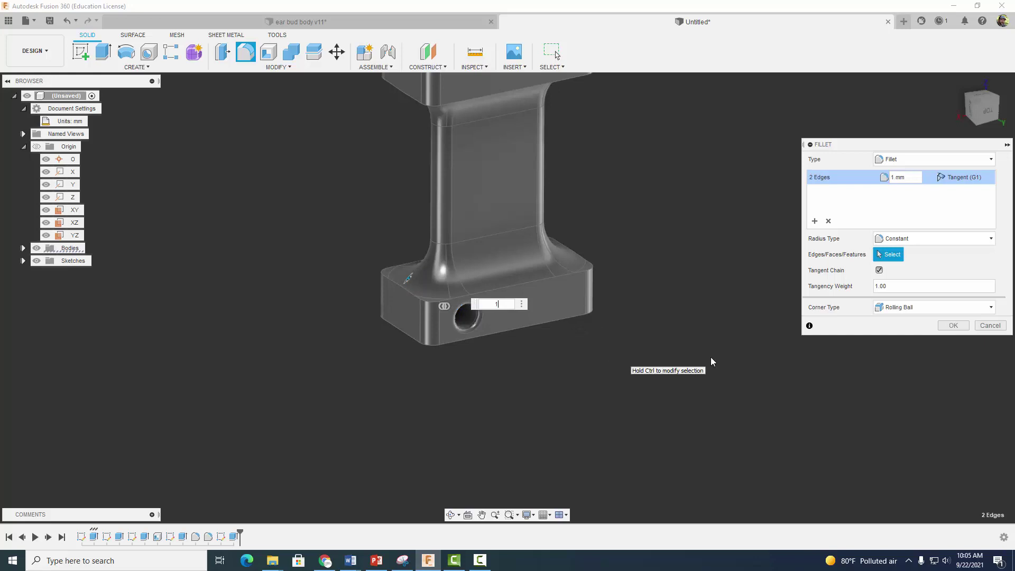
pyautogui.click(953, 325)
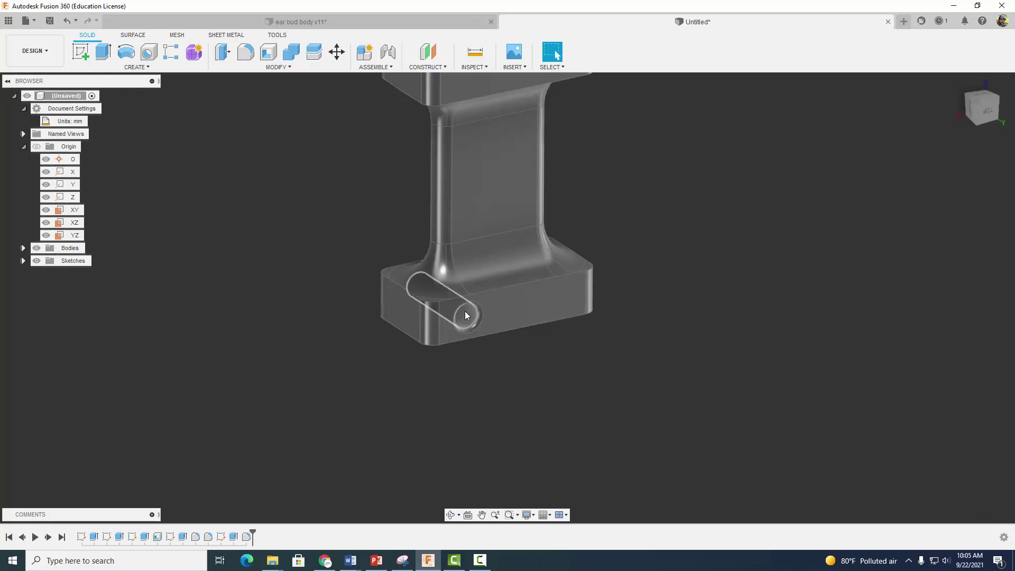
pyautogui.click(503, 259)
pyautogui.click(357, 228)
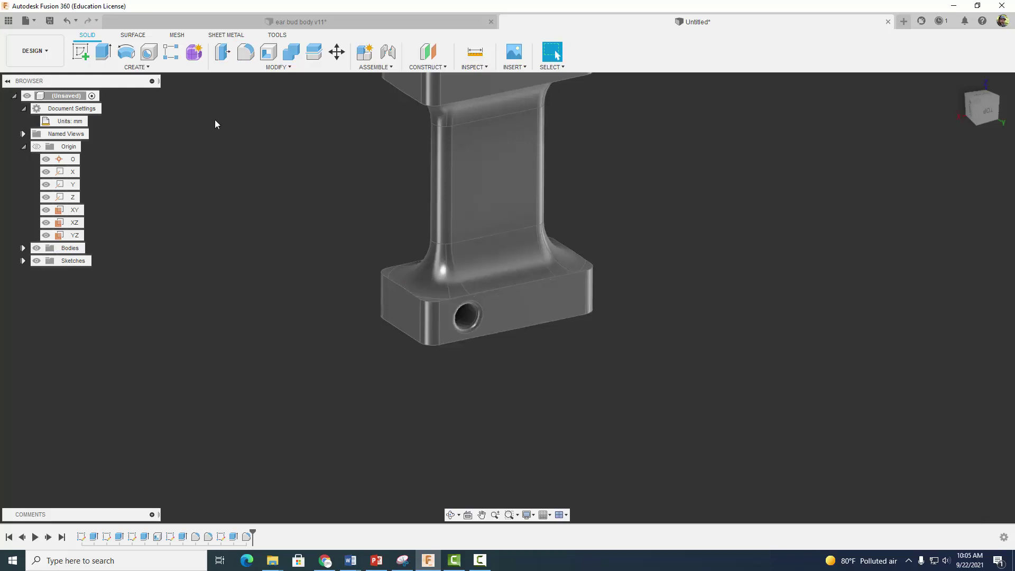
pyautogui.click(134, 68)
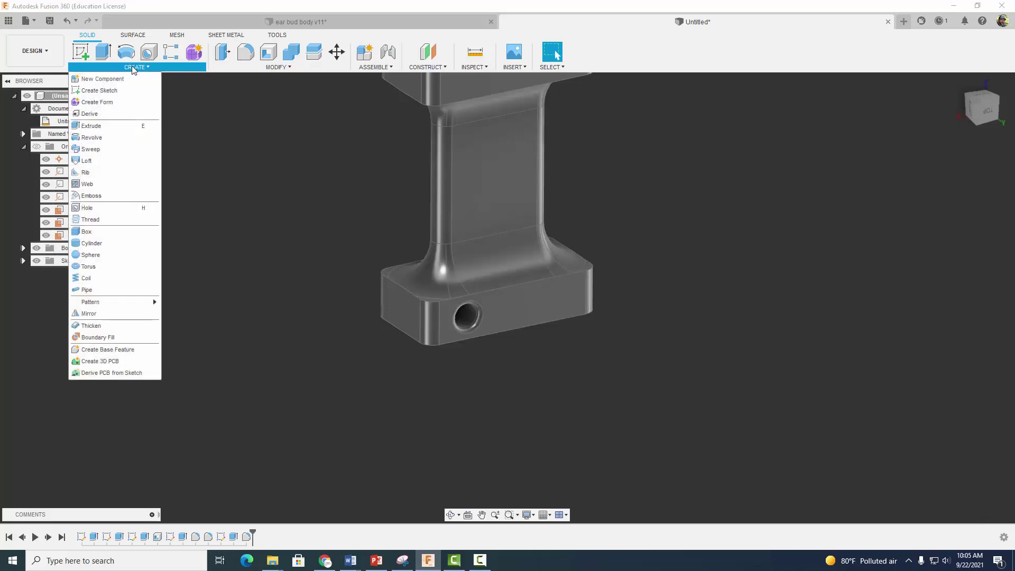
pyautogui.click(92, 314)
pyautogui.click(975, 158)
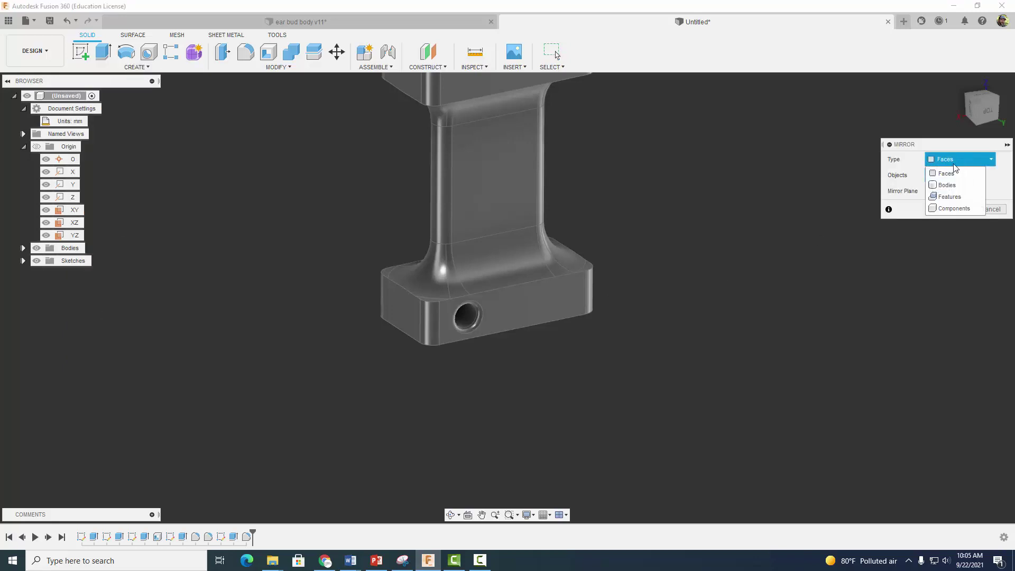
pyautogui.click(947, 183)
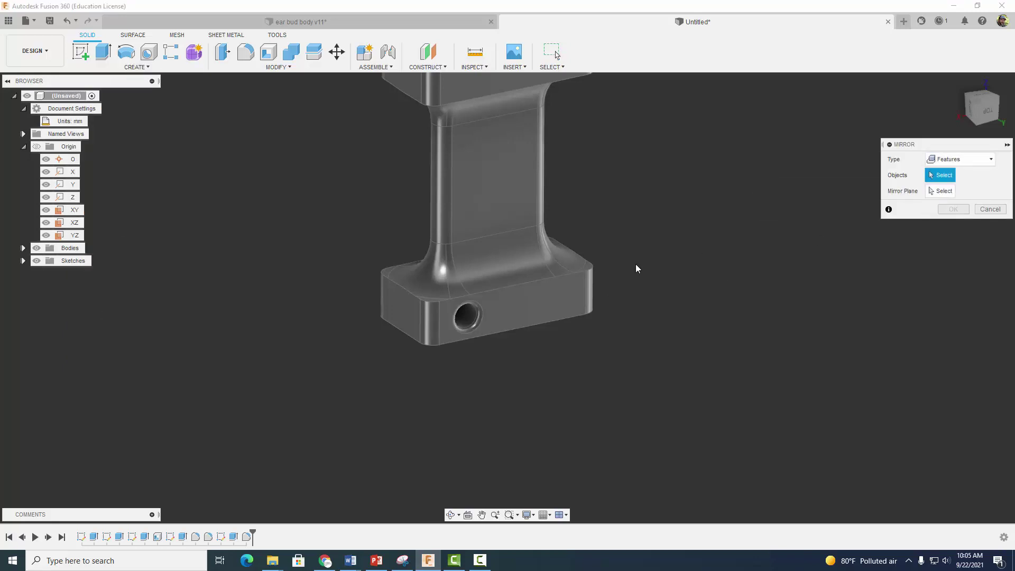
pyautogui.click(462, 317)
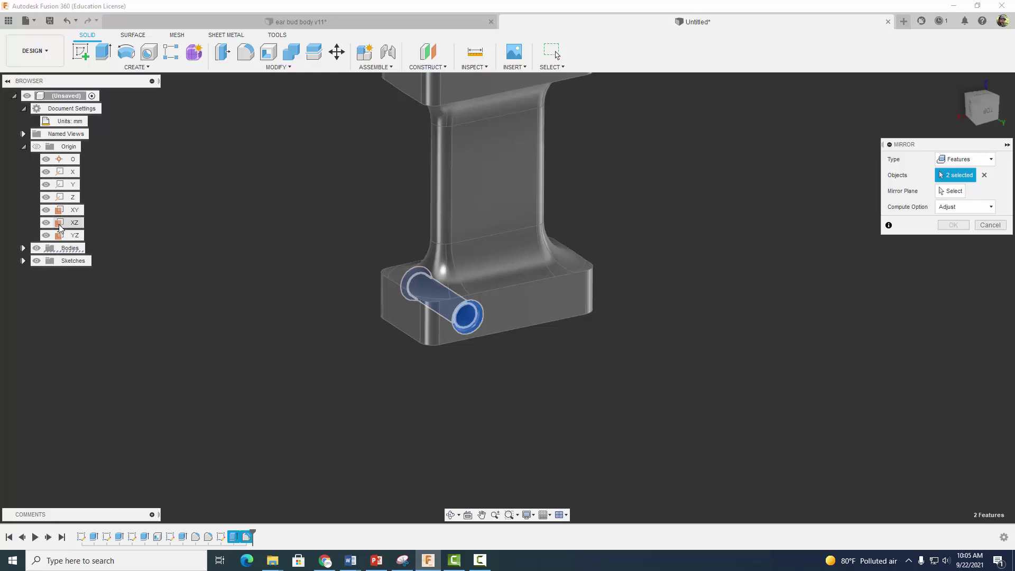
pyautogui.click(990, 225)
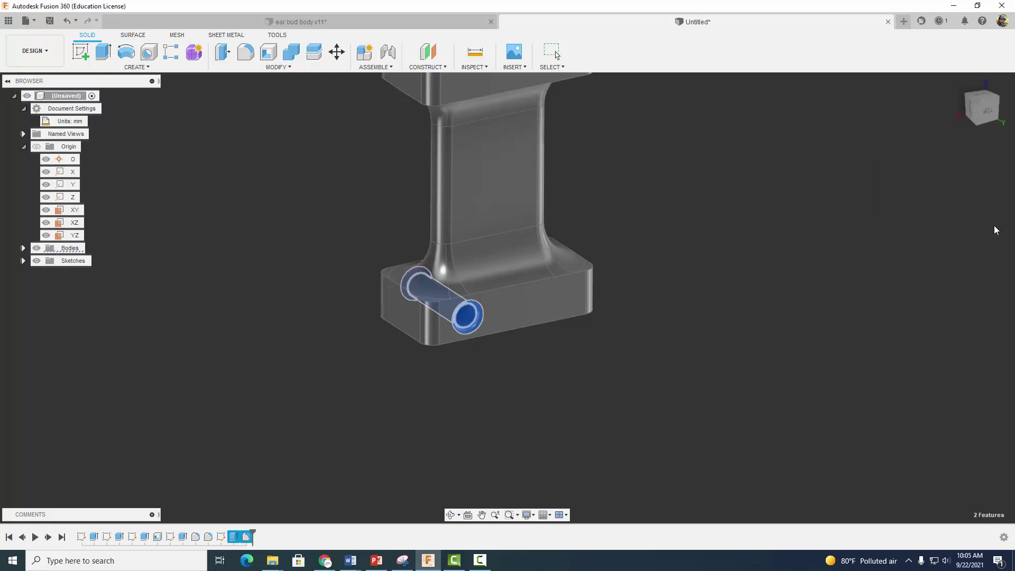
pyautogui.click(74, 211)
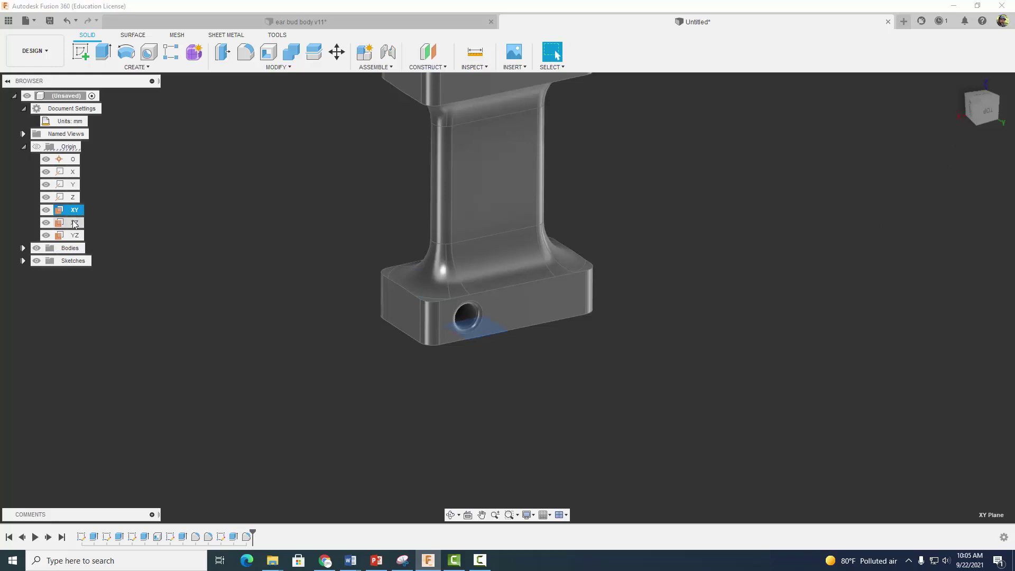
pyautogui.click(74, 224)
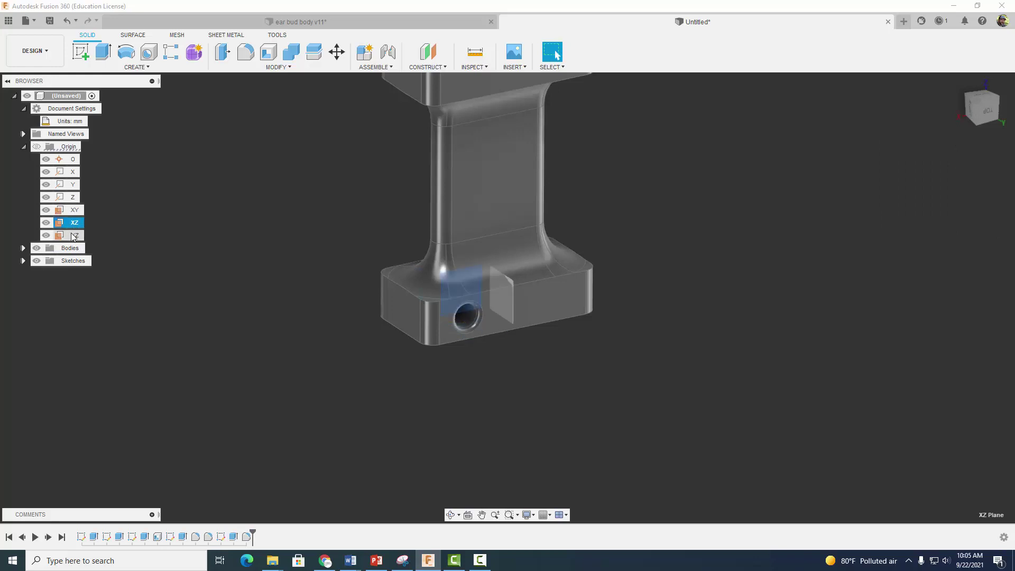
pyautogui.click(165, 195)
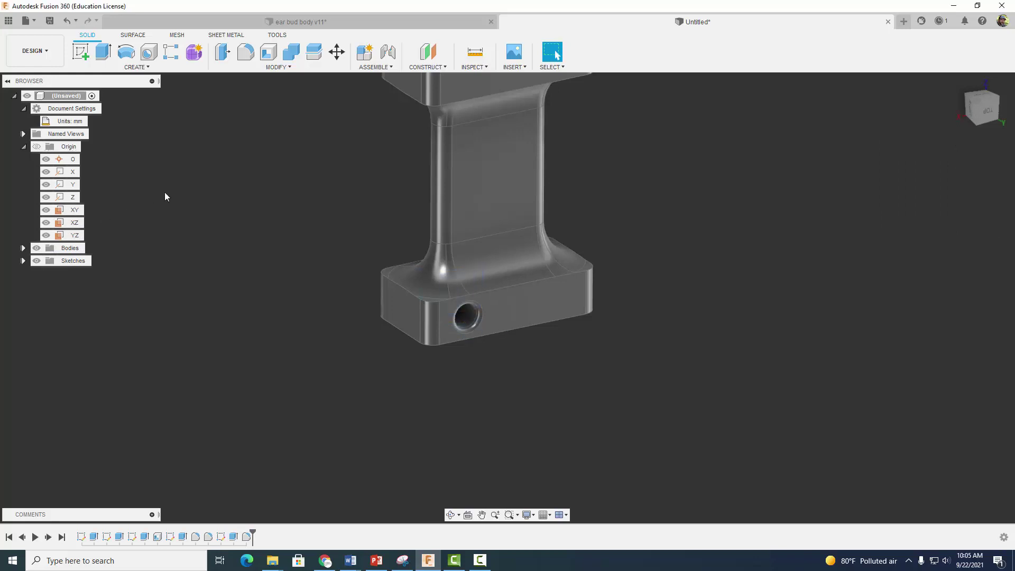
# Mirror both hole features across the YZ origin plane with Features type
pyautogui.click(137, 67)
pyautogui.click(116, 313)
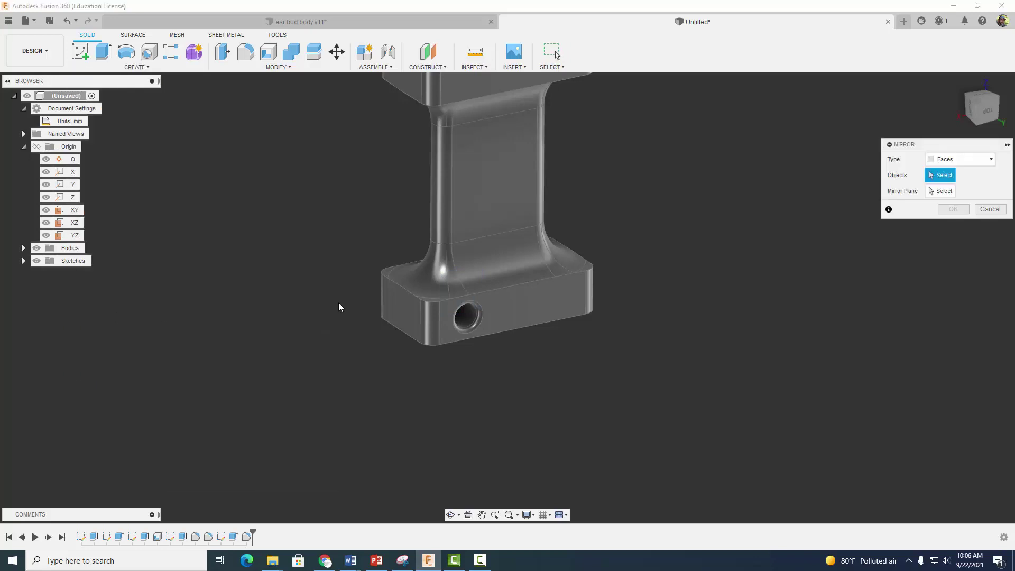
pyautogui.click(959, 161)
pyautogui.click(949, 196)
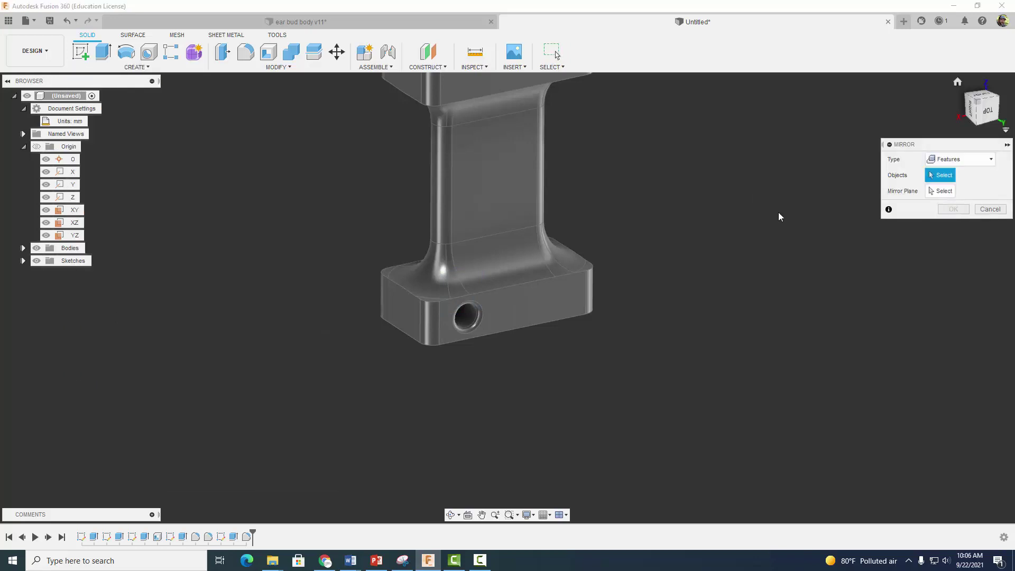
pyautogui.click(471, 313)
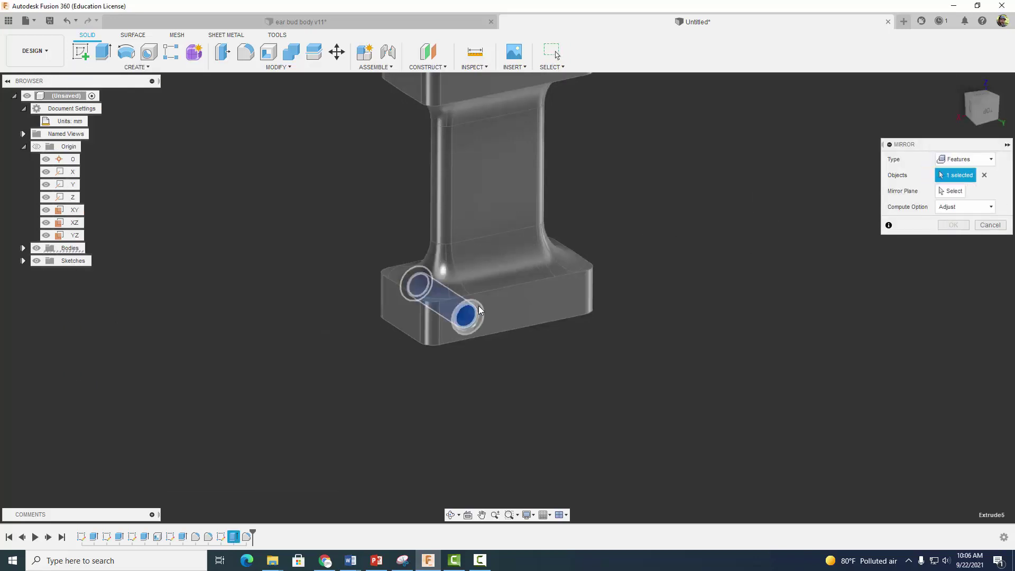
pyautogui.click(479, 311)
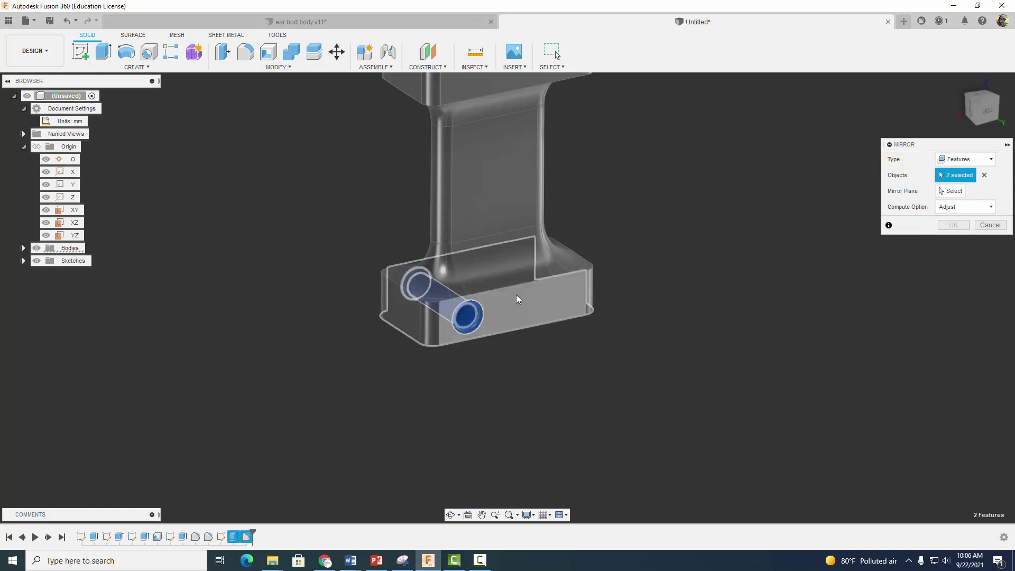
pyautogui.click(939, 194)
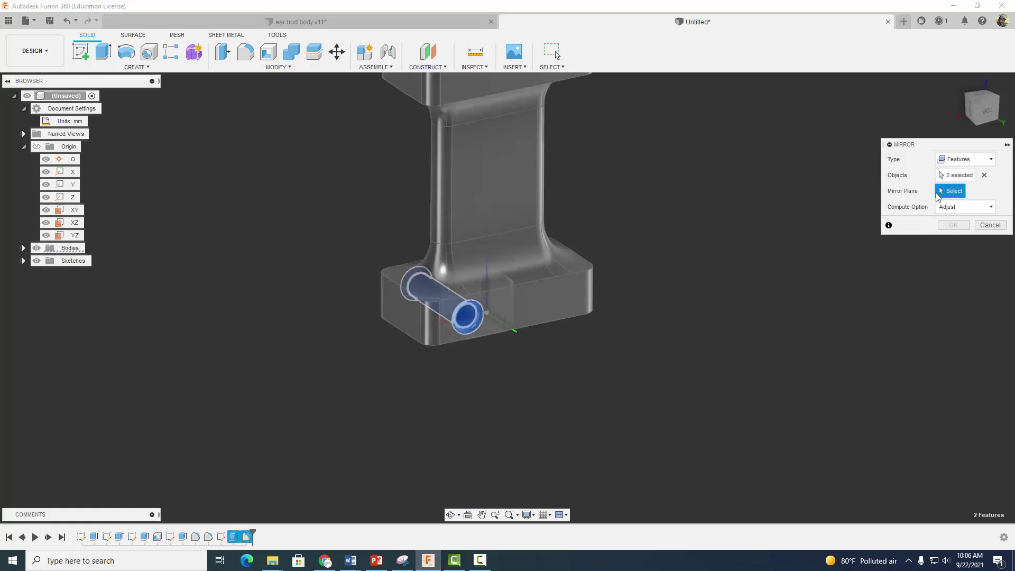
pyautogui.click(77, 236)
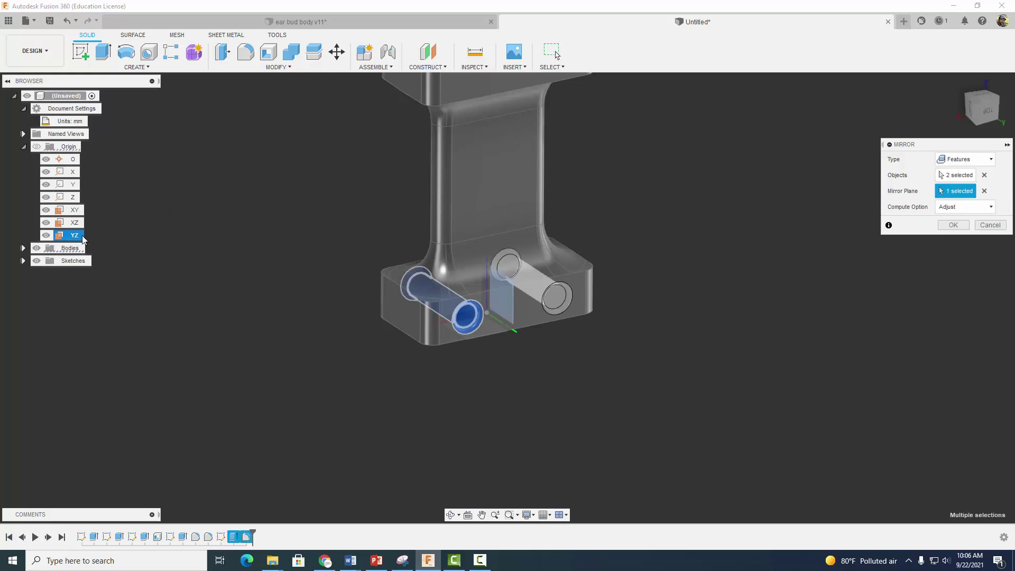
pyautogui.click(943, 226)
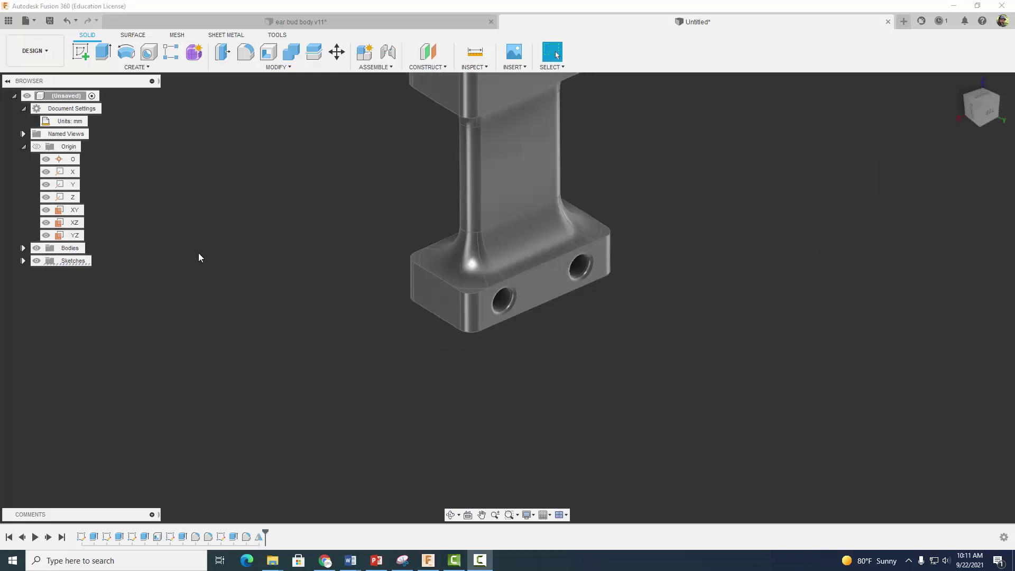
# Open a sketch on the top cup's front face, shown upright, with Center Rectangle chosen
pyautogui.click(77, 54)
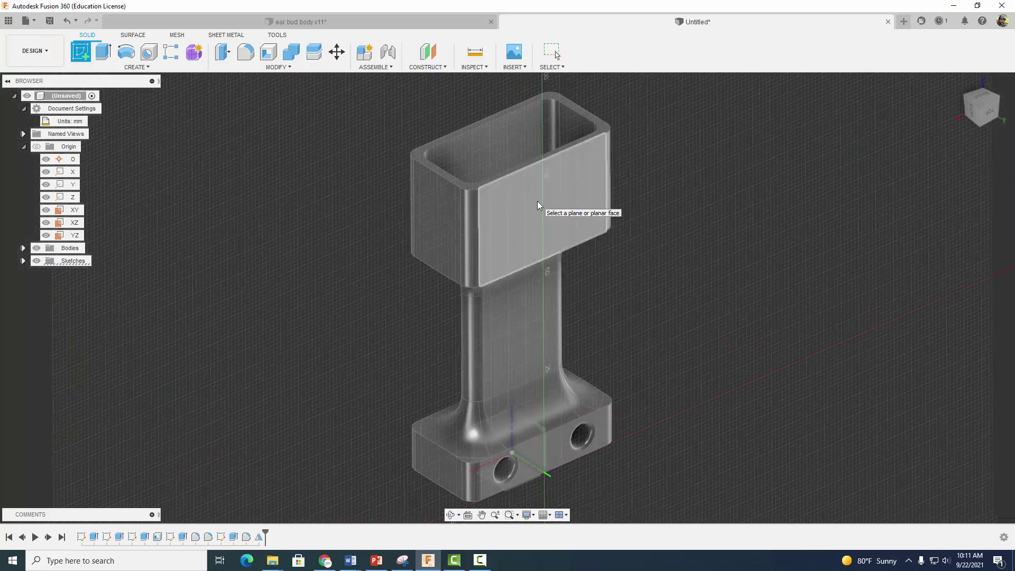
pyautogui.click(537, 201)
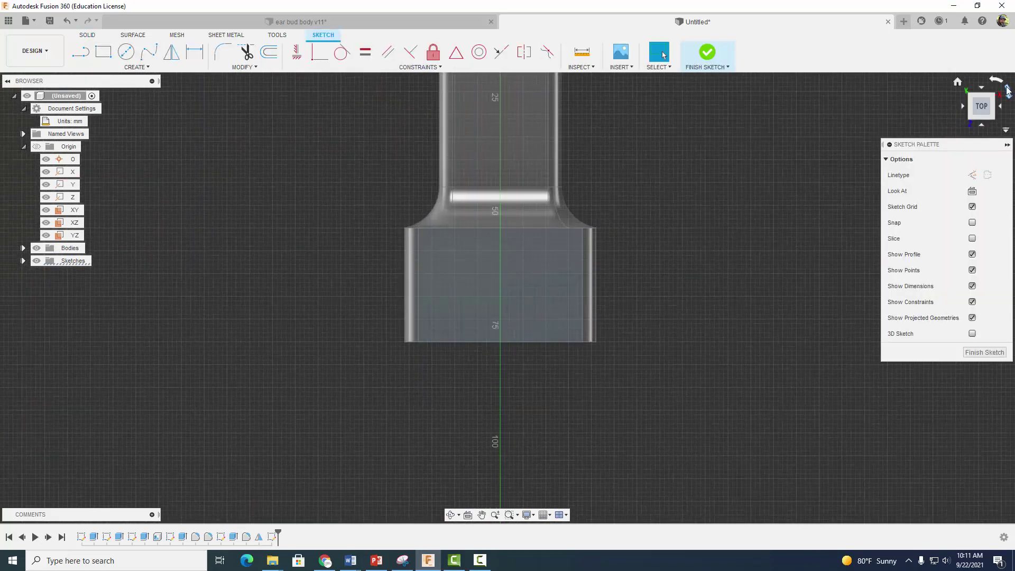
pyautogui.click(1008, 91)
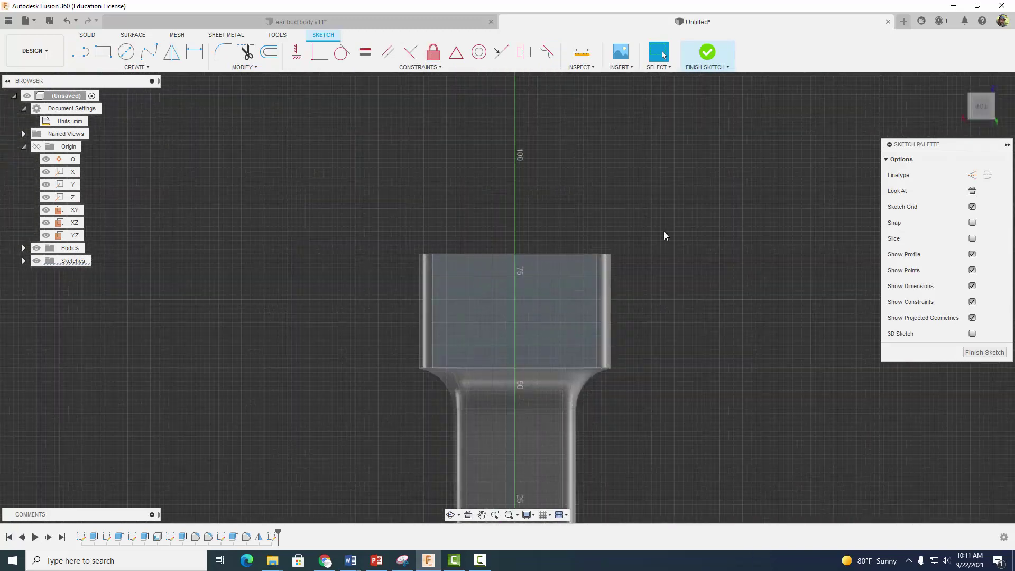
pyautogui.moveTo(664, 351); pyautogui.dragTo(639, 212)
pyautogui.press('Escape')
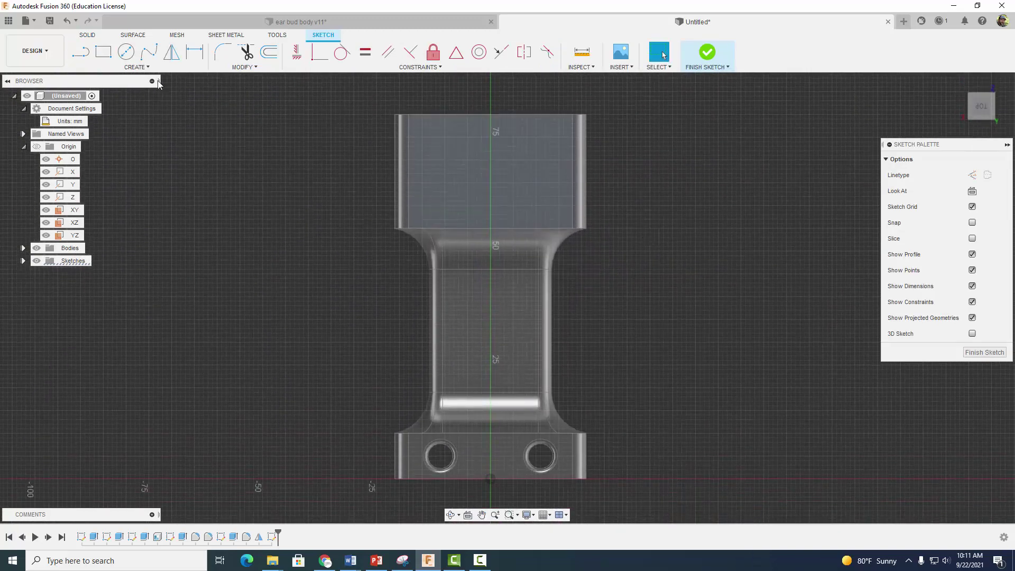
pyautogui.click(129, 67)
pyautogui.moveTo(94, 92)
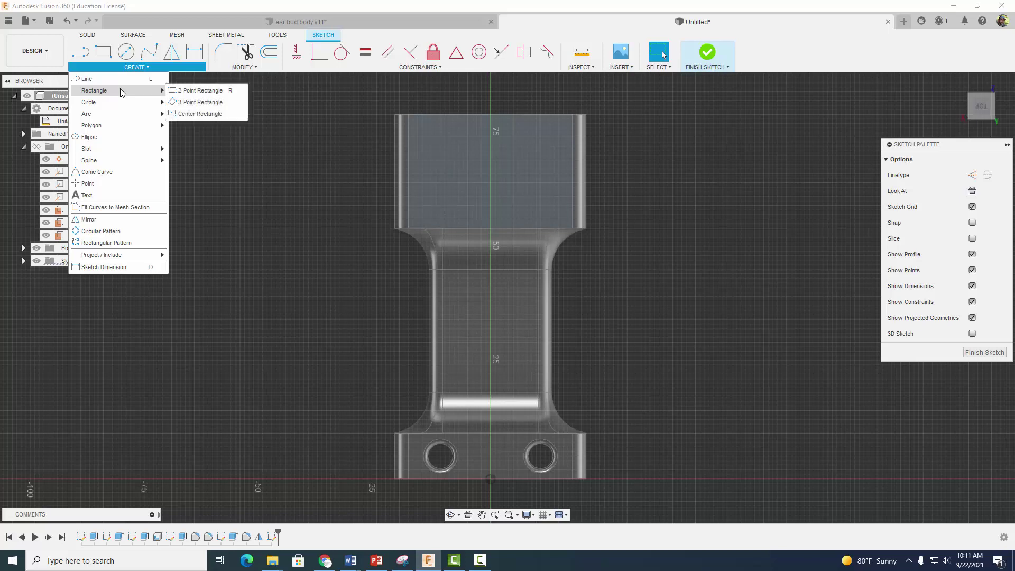
pyautogui.click(200, 113)
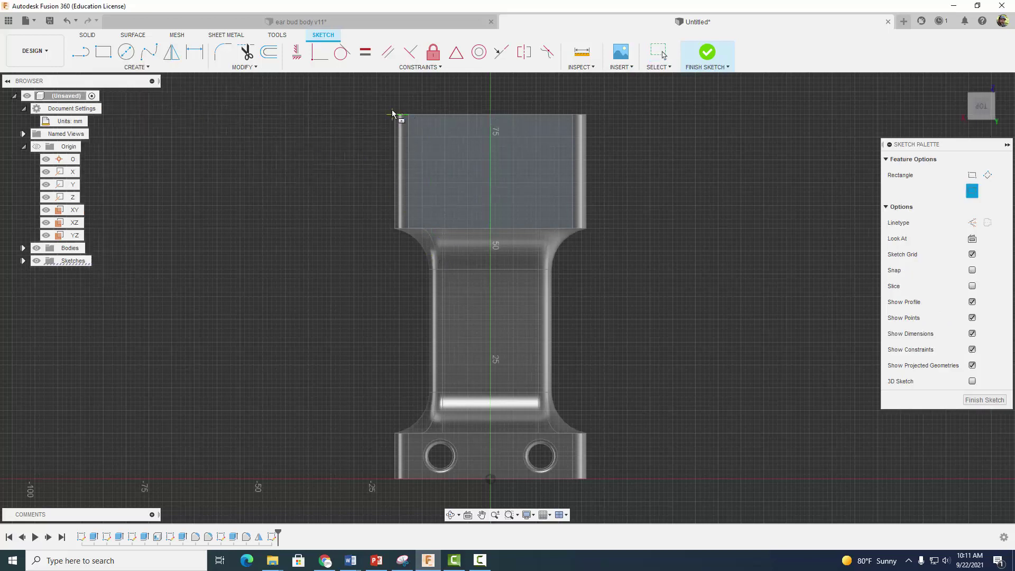
# Draw a center rectangle from the origin up past the cup and dimension its width 6 mm
pyautogui.click(490, 179)
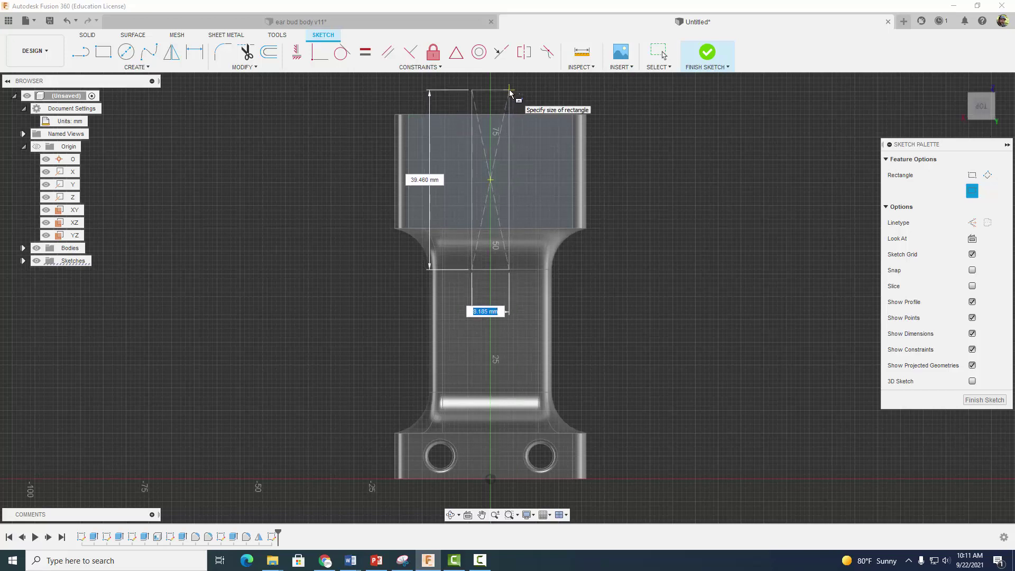
pyautogui.click(511, 94)
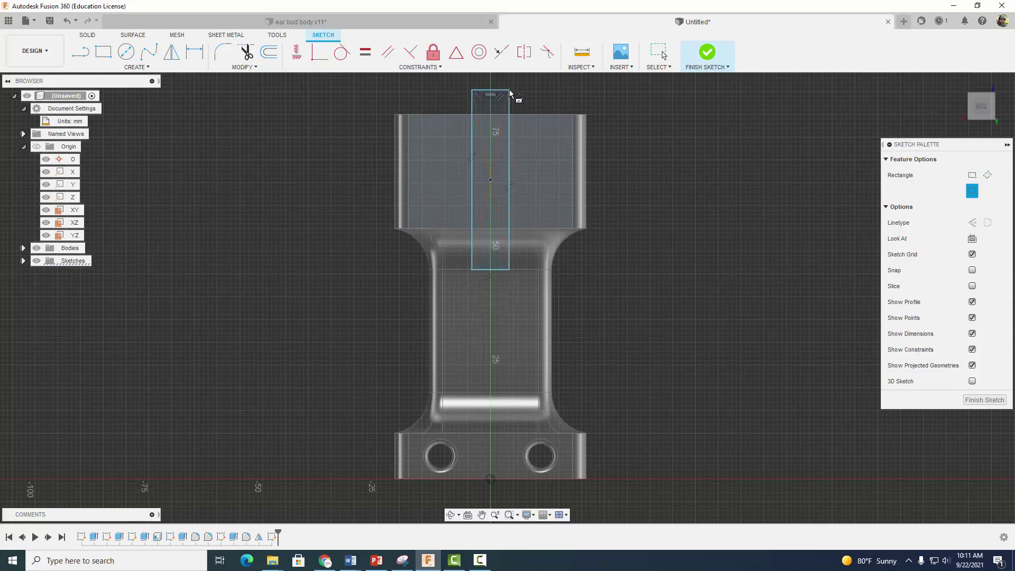
pyautogui.click(196, 61)
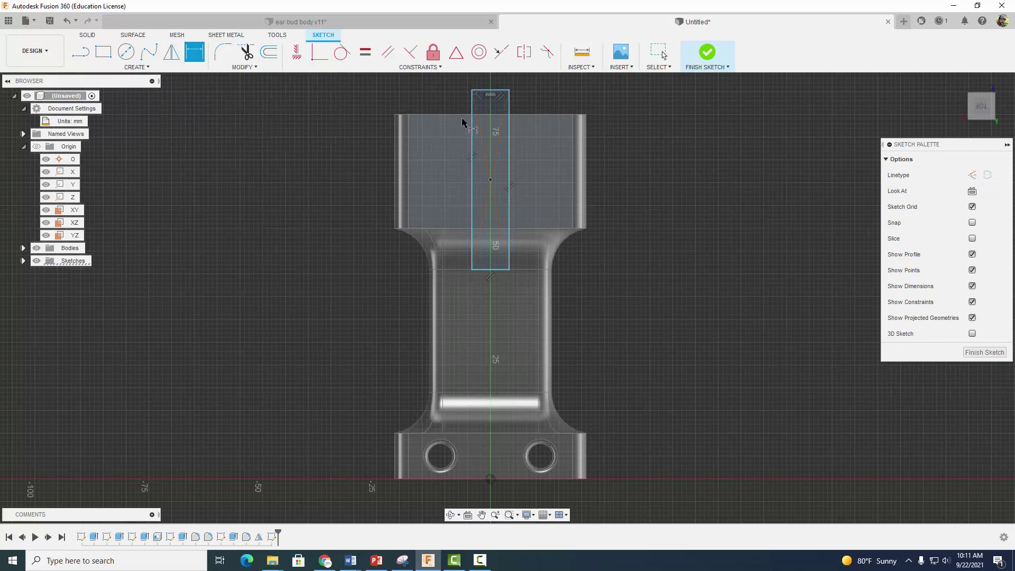
pyautogui.click(510, 126)
pyautogui.click(472, 116)
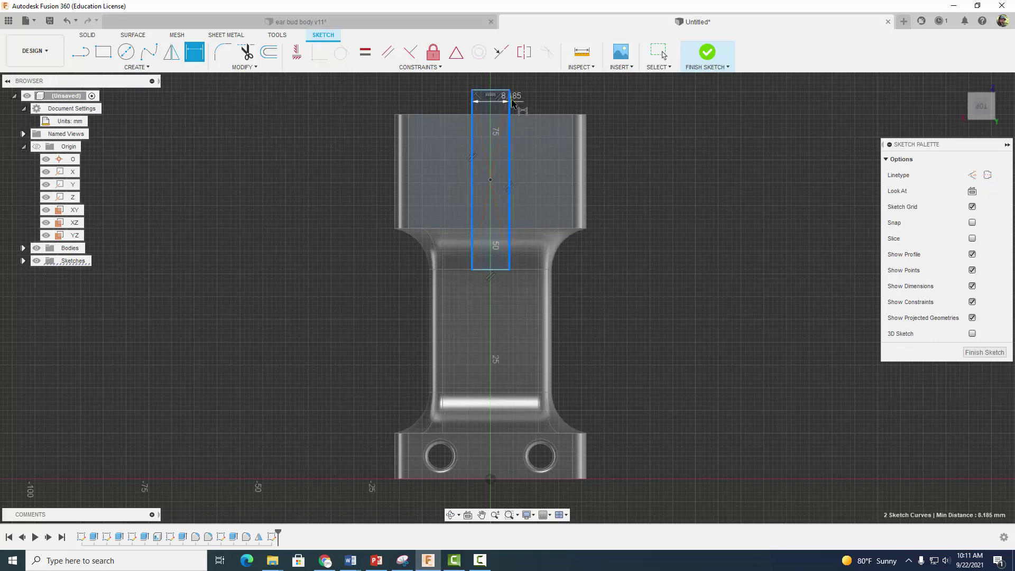
pyautogui.moveTo(516, 97); pyautogui.dragTo(509, 200, button='middle')
pyautogui.click(485, 167)
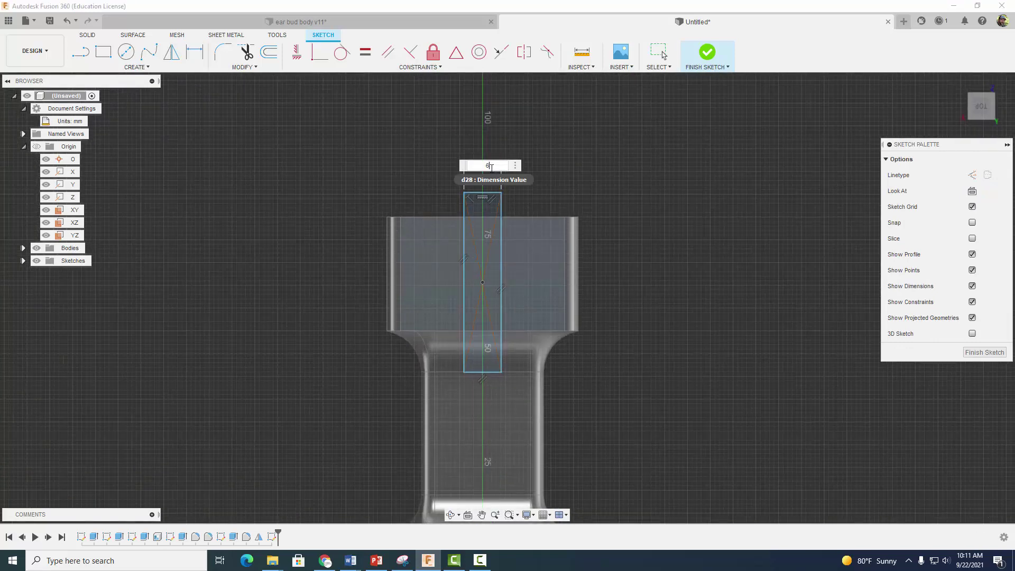
pyautogui.press('Return')
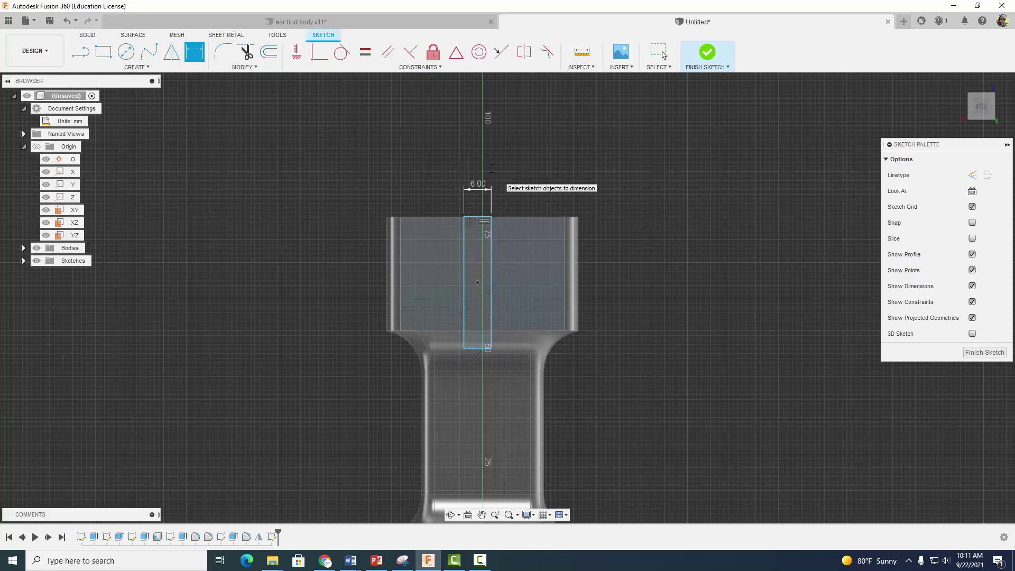
pyautogui.scroll(3, 525, 314)
pyautogui.scroll(-2, 645, 287)
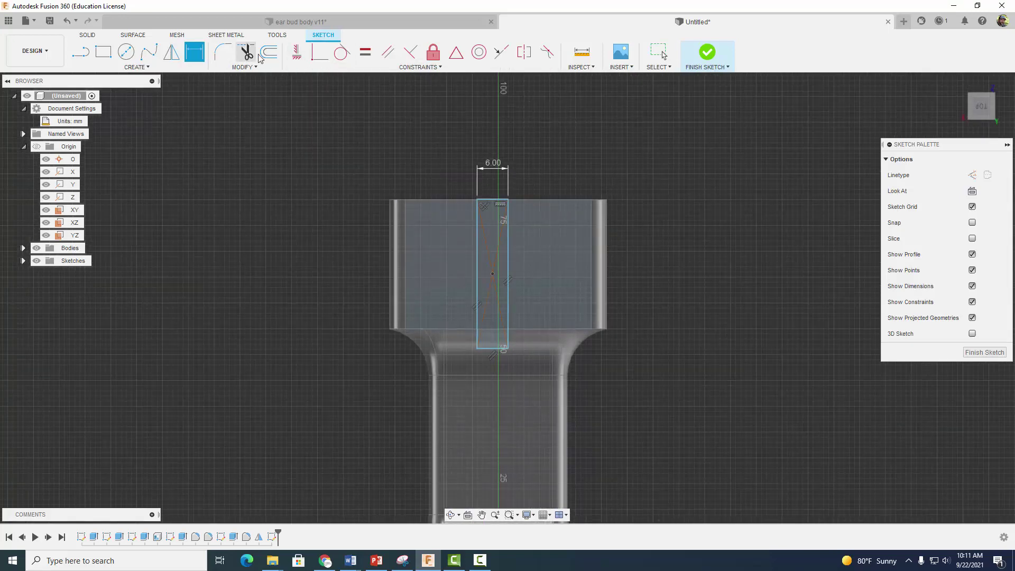
# Align the rectangle's centre vertically with the origin at the part's bottom
pyautogui.click(298, 59)
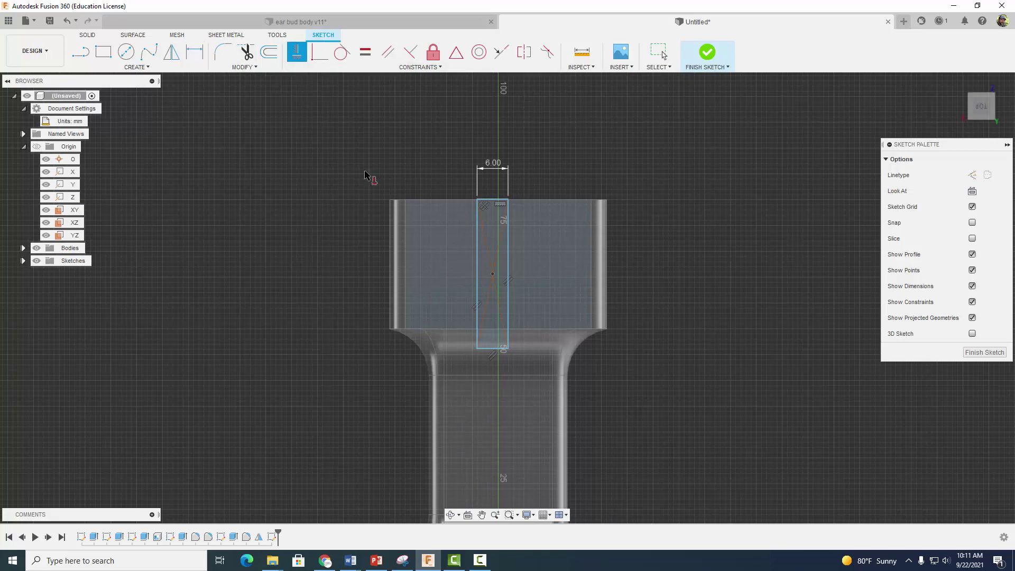
pyautogui.moveTo(735, 343); pyautogui.dragTo(729, 232, button='middle')
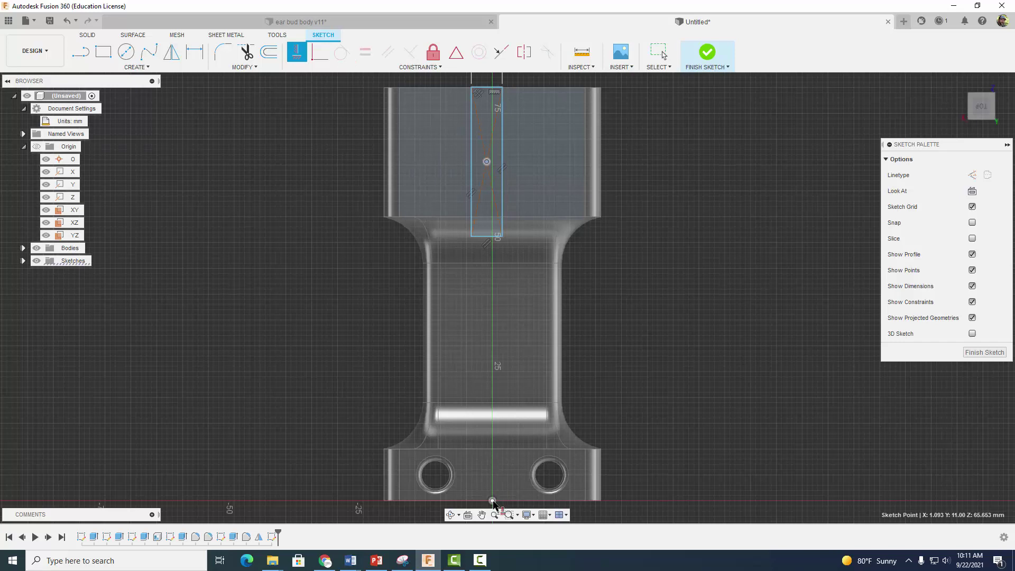
pyautogui.click(492, 501)
pyautogui.scroll(-2, 698, 283)
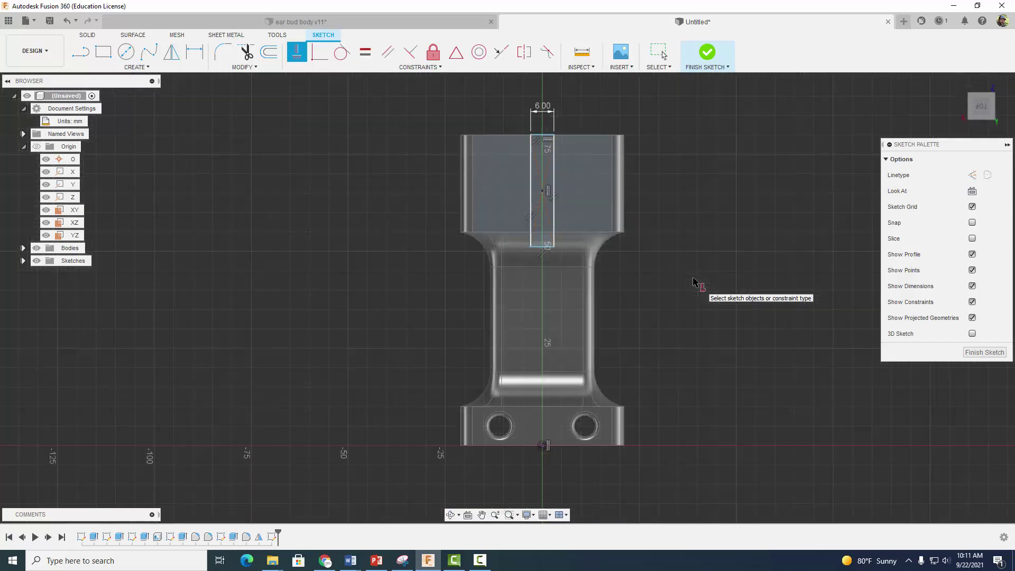
# Dimension the rectangle centre 70 mm above the base corner and 25 mm above its bottom edge
pyautogui.click(194, 51)
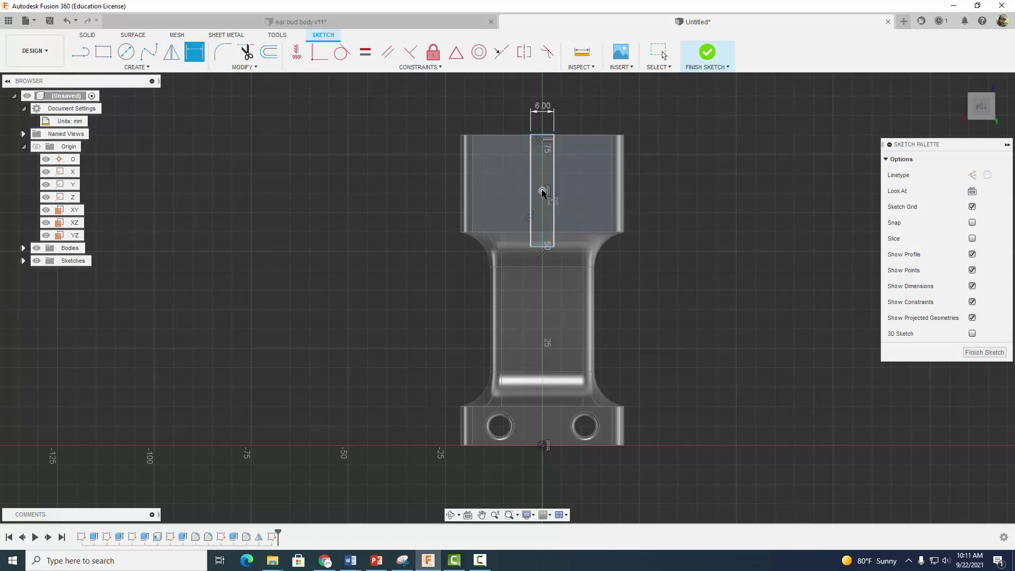
pyautogui.click(542, 190)
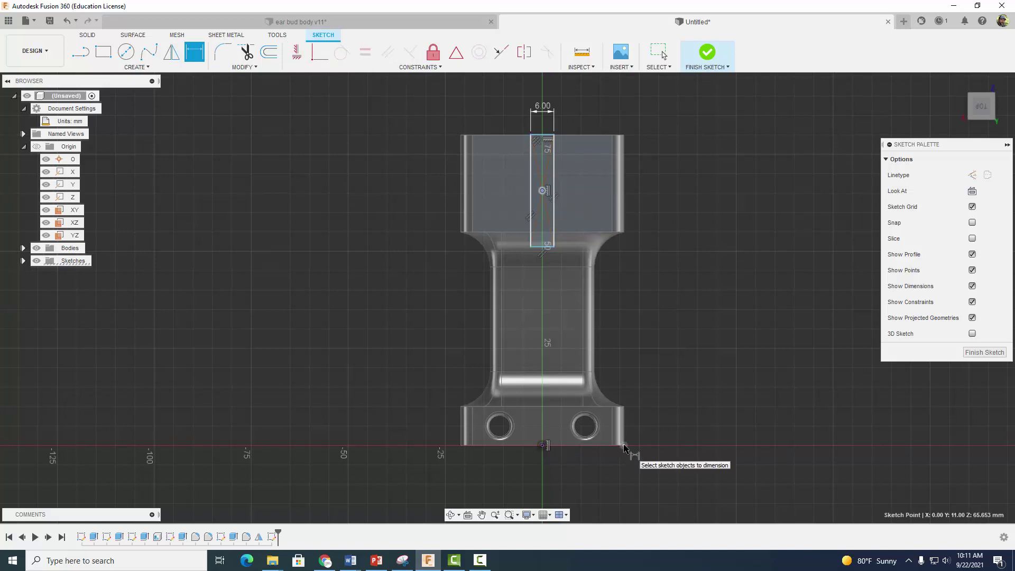
pyautogui.click(623, 445)
pyautogui.click(741, 369)
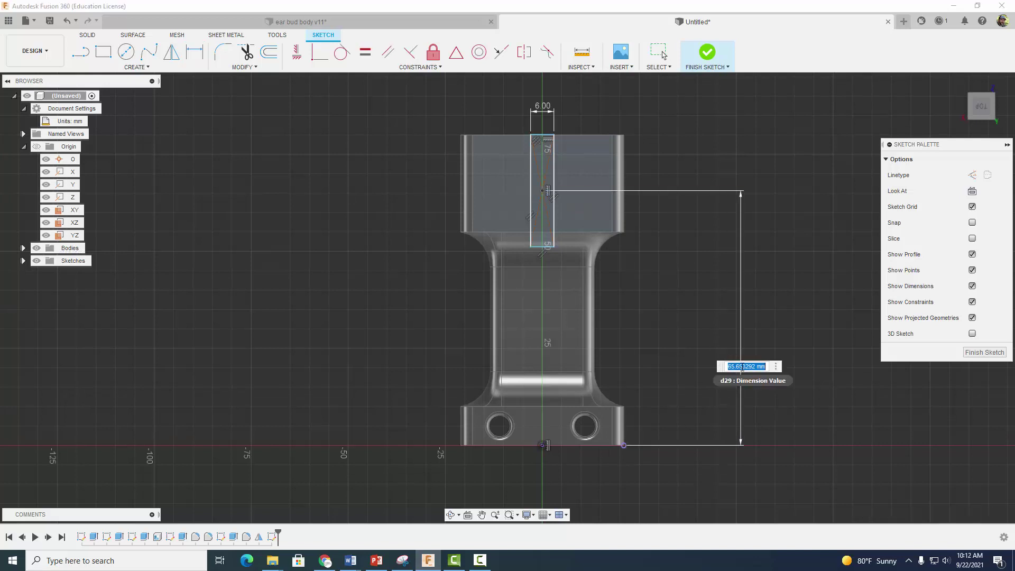
pyautogui.write('70')
pyautogui.press('Return')
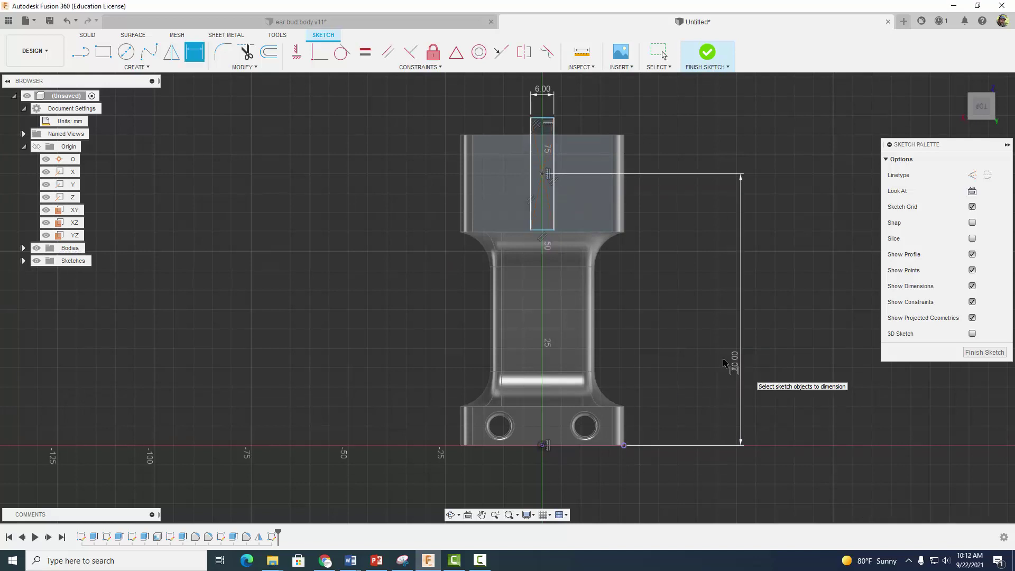
pyautogui.click(542, 175)
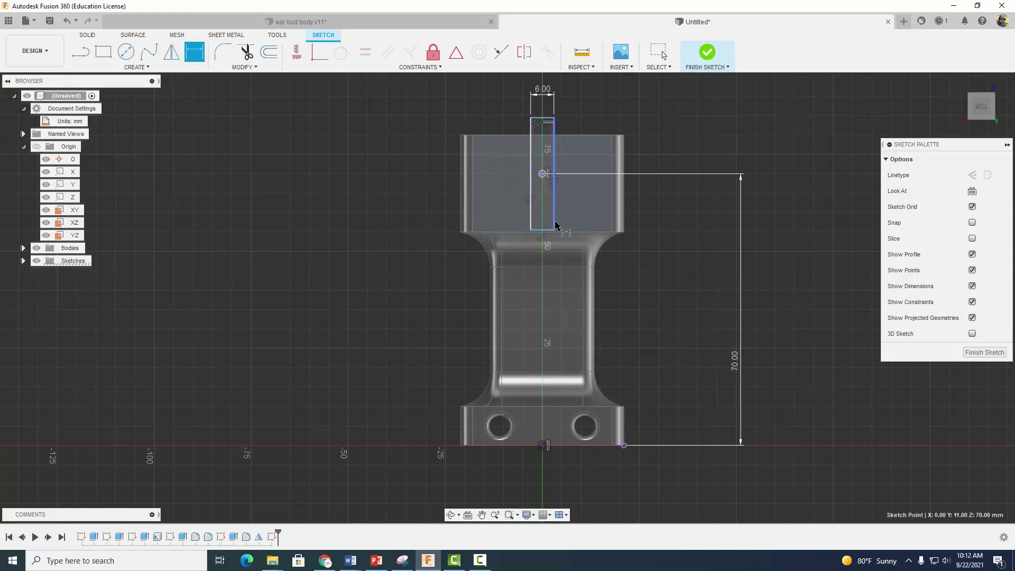
pyautogui.click(553, 230)
pyautogui.click(669, 223)
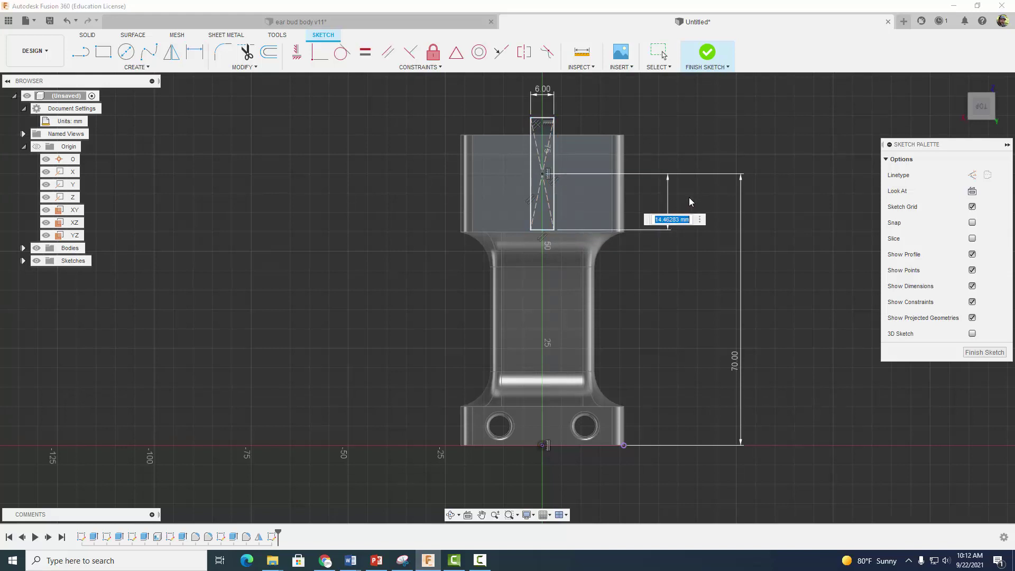
pyautogui.press('Return')
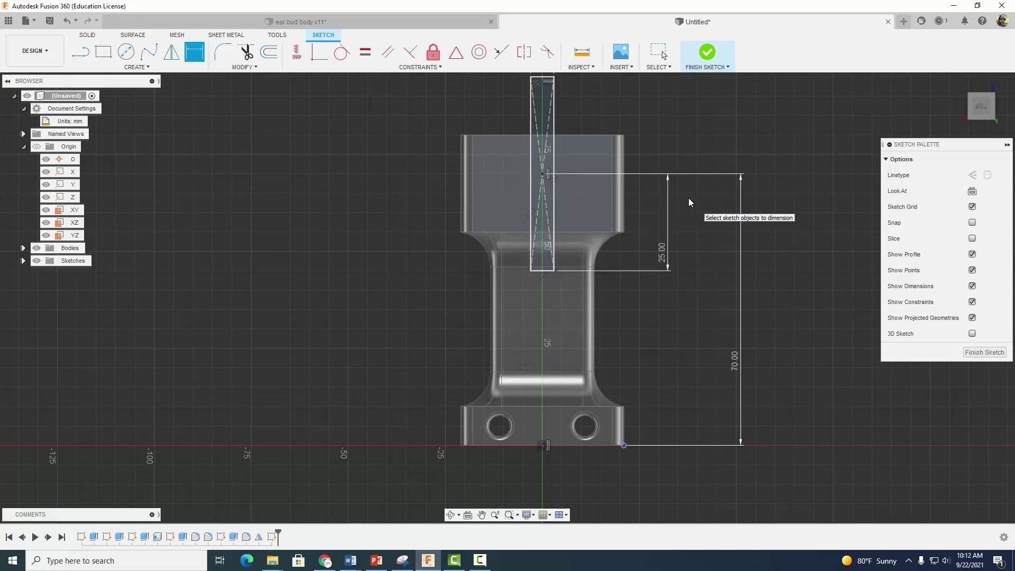
# Draw a 6 mm circle centred on the slot's bottom midpoint
pyautogui.click(126, 51)
pyautogui.scroll(10, 552, 271)
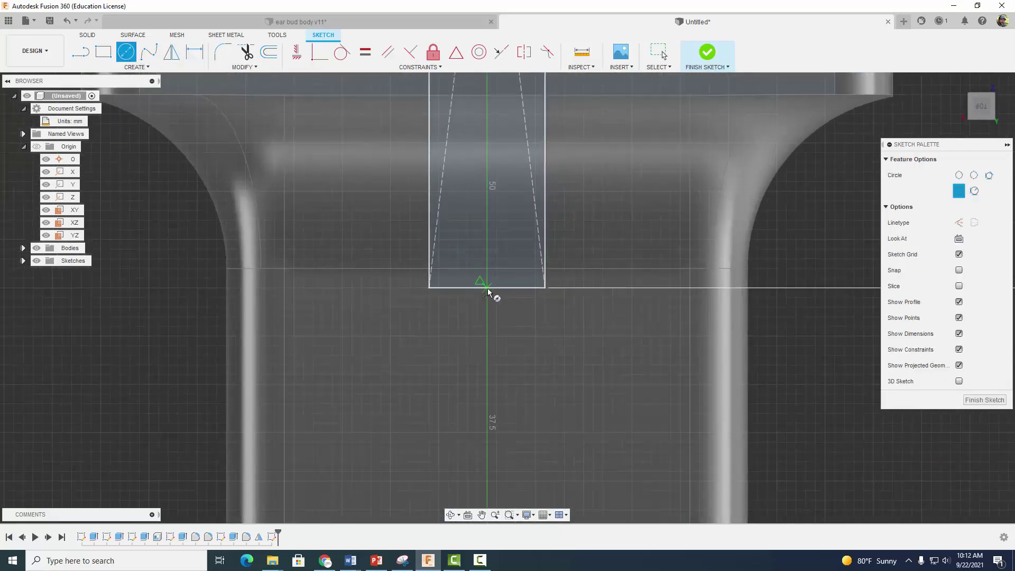
pyautogui.click(487, 288)
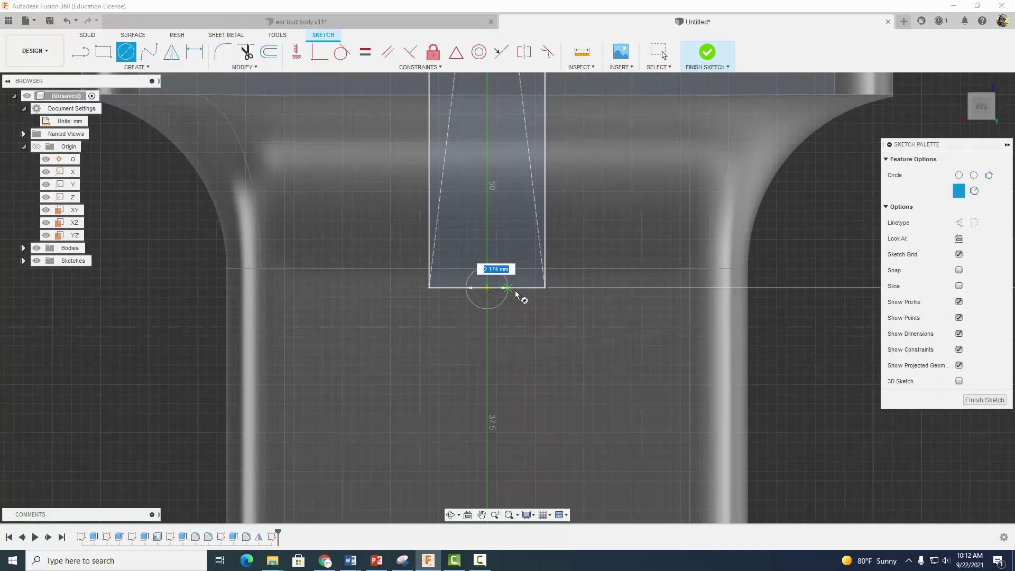
pyautogui.click(545, 288)
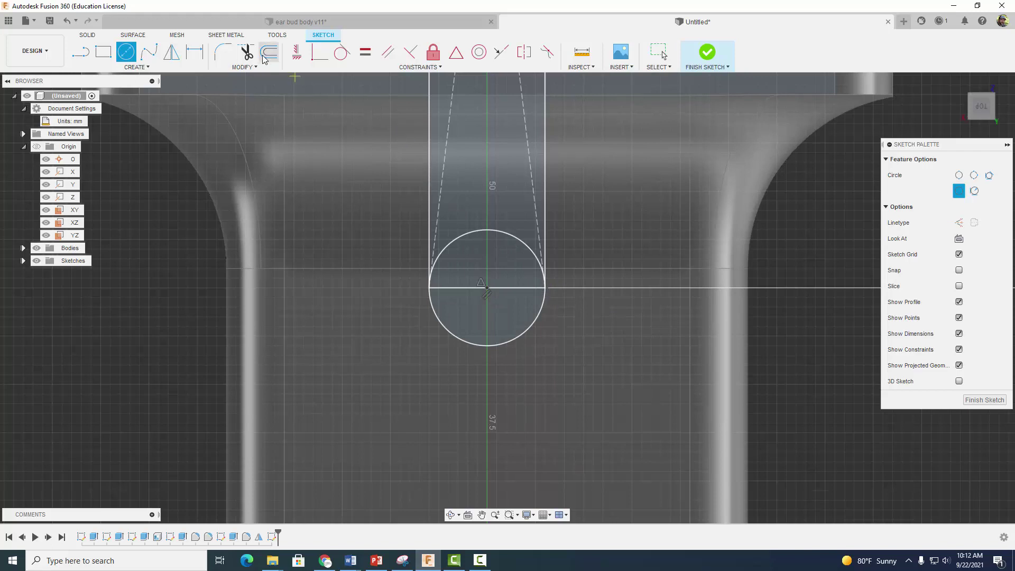
# Trim the diameter line, upper arc and side stubs, leaving a 3 mm radius bottom arc
pyautogui.click(246, 53)
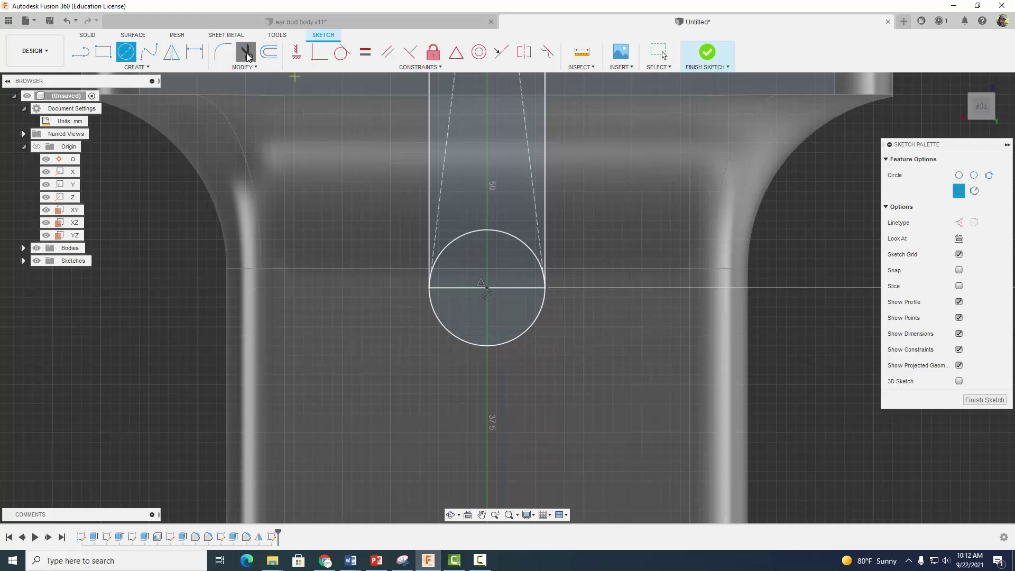
pyautogui.click(450, 287)
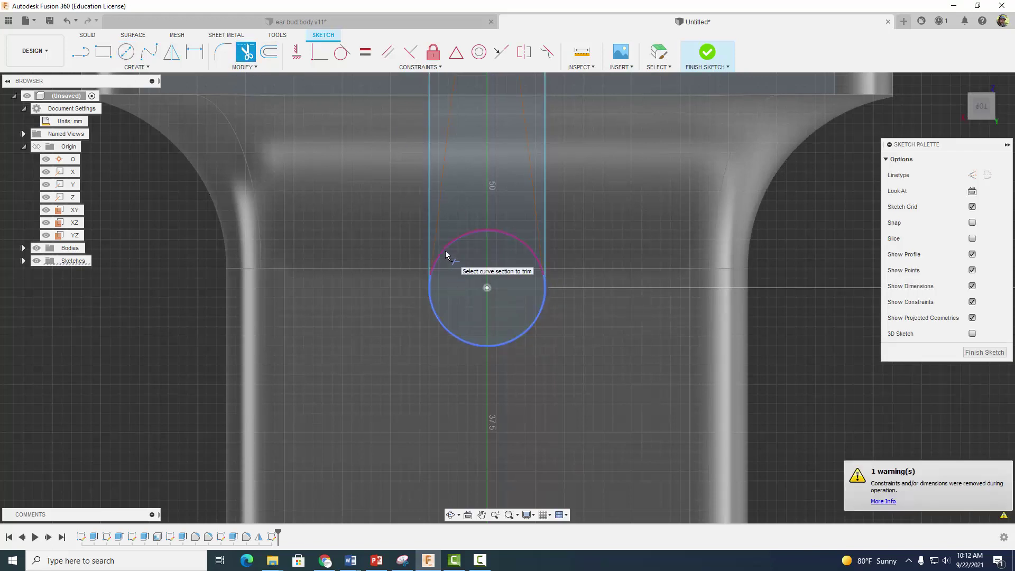
pyautogui.click(447, 255)
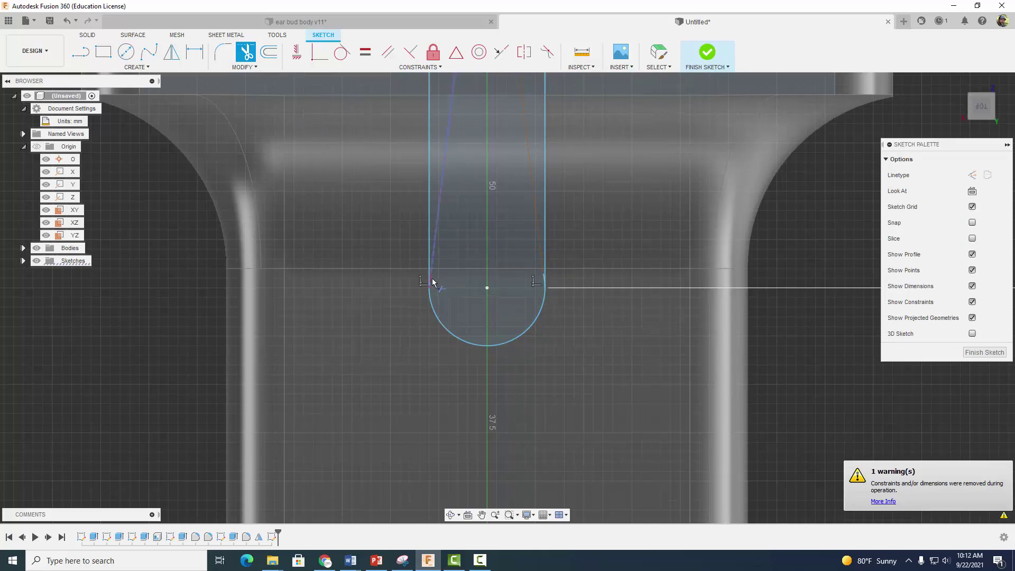
pyautogui.scroll(3, 542, 279)
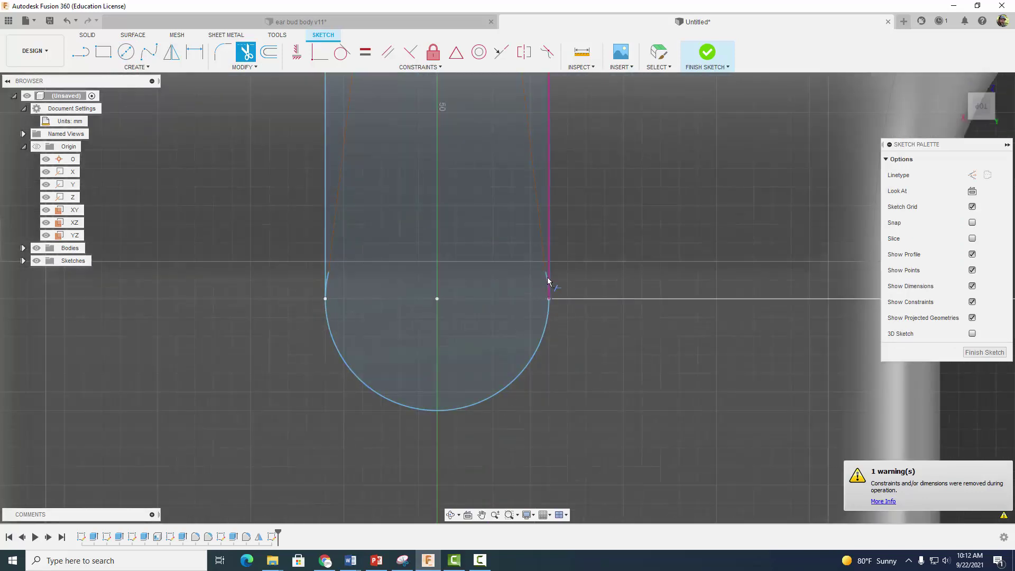
pyautogui.click(545, 277)
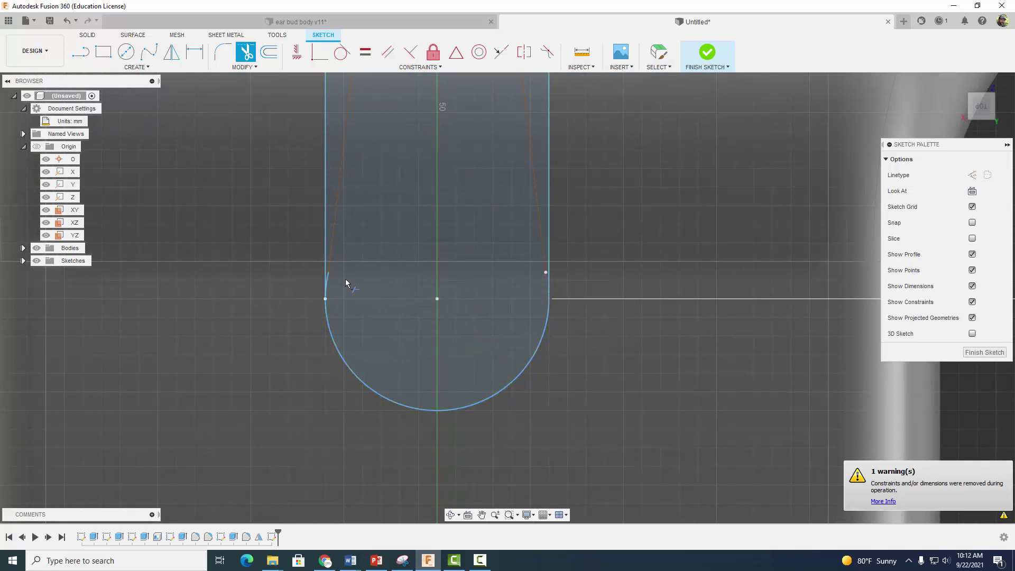
pyautogui.click(328, 279)
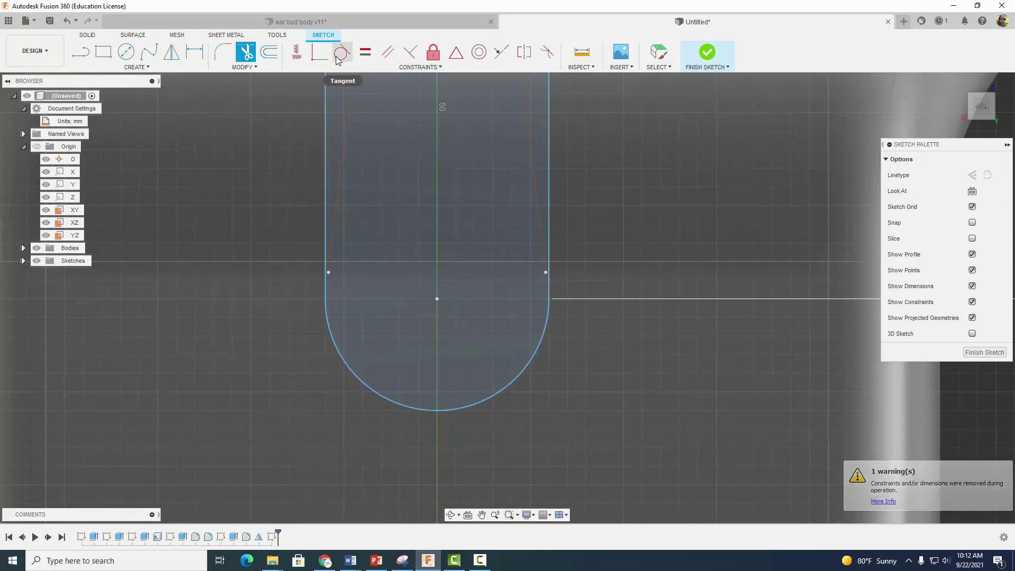
# Make the rounded bottom arc tangent to the slot's side lines
pyautogui.click(338, 57)
pyautogui.click(332, 323)
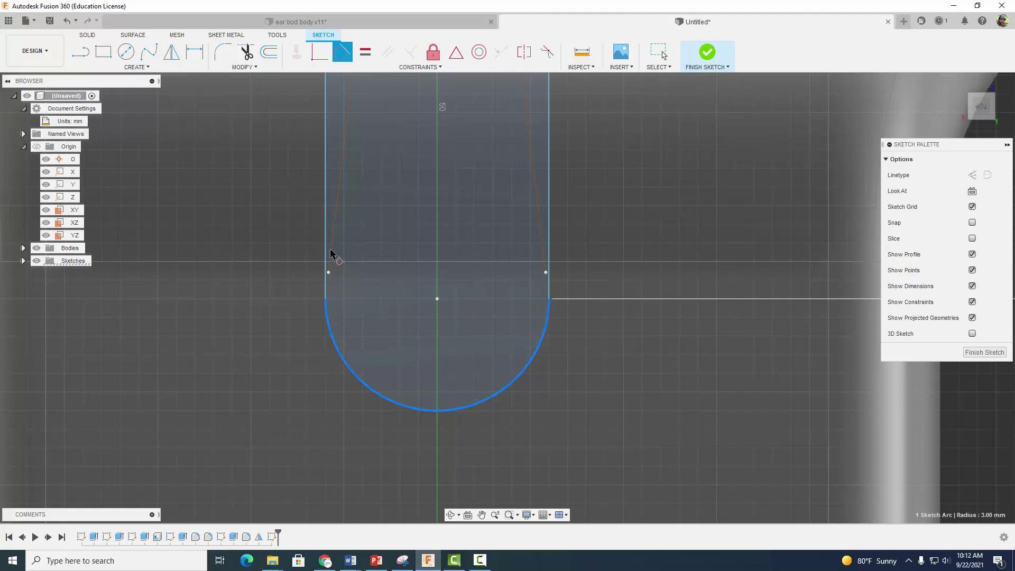
pyautogui.click(328, 253)
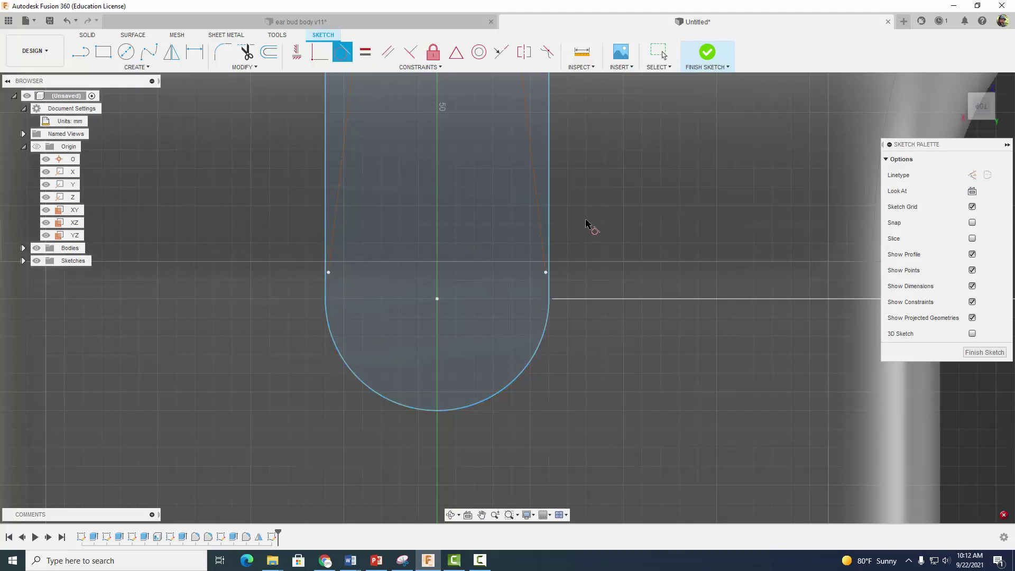
pyautogui.scroll(-10, 586, 225)
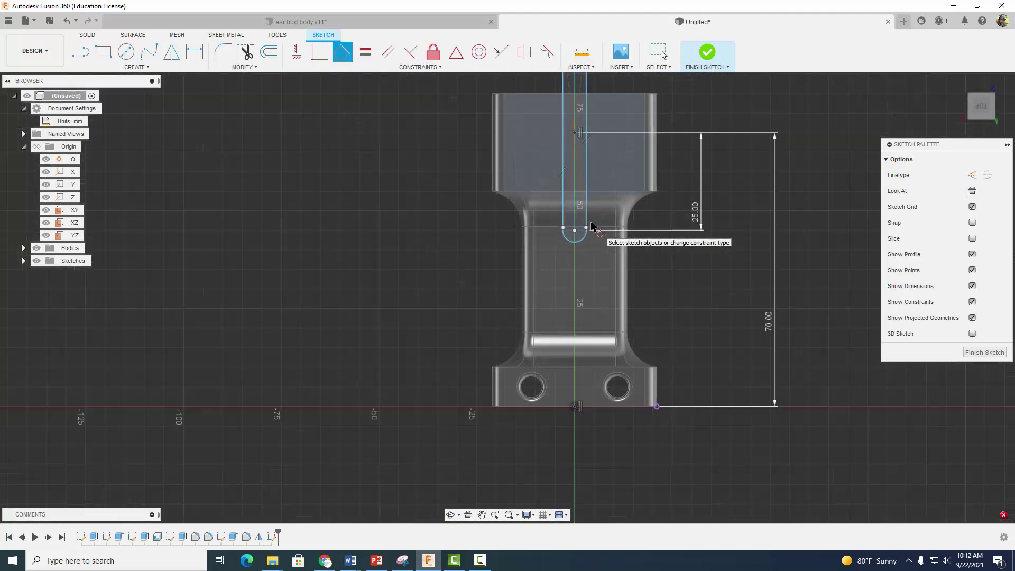
pyautogui.moveTo(789, 271)
pyautogui.mouseDown(button='middle')
pyautogui.moveTo(668, 303)
pyautogui.moveTo(668, 333)
pyautogui.mouseUp(button='middle')
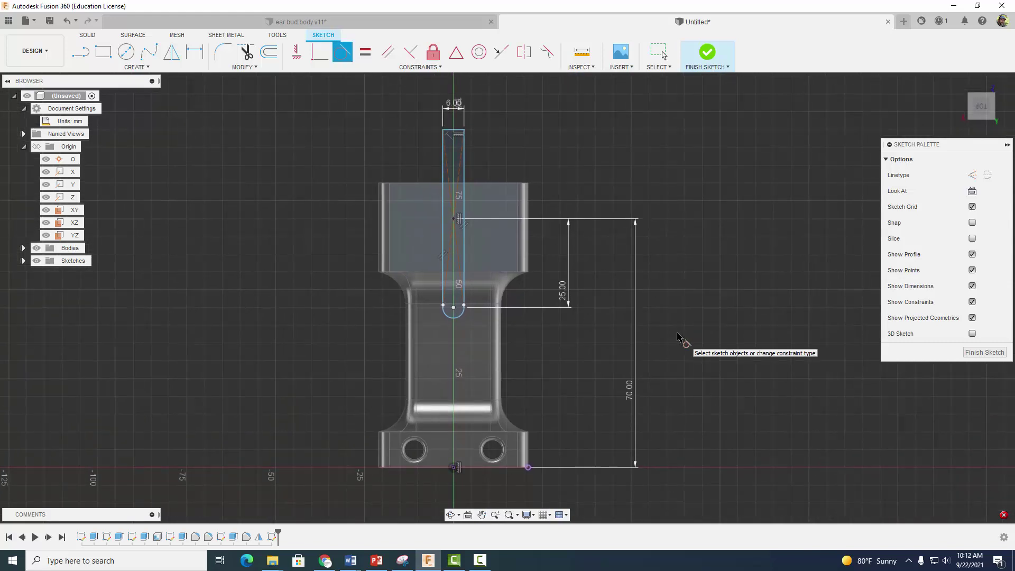
pyautogui.press('Escape')
# Finish the sketch and extrude both slot profiles -11 mm as a cut
pyautogui.click(710, 70)
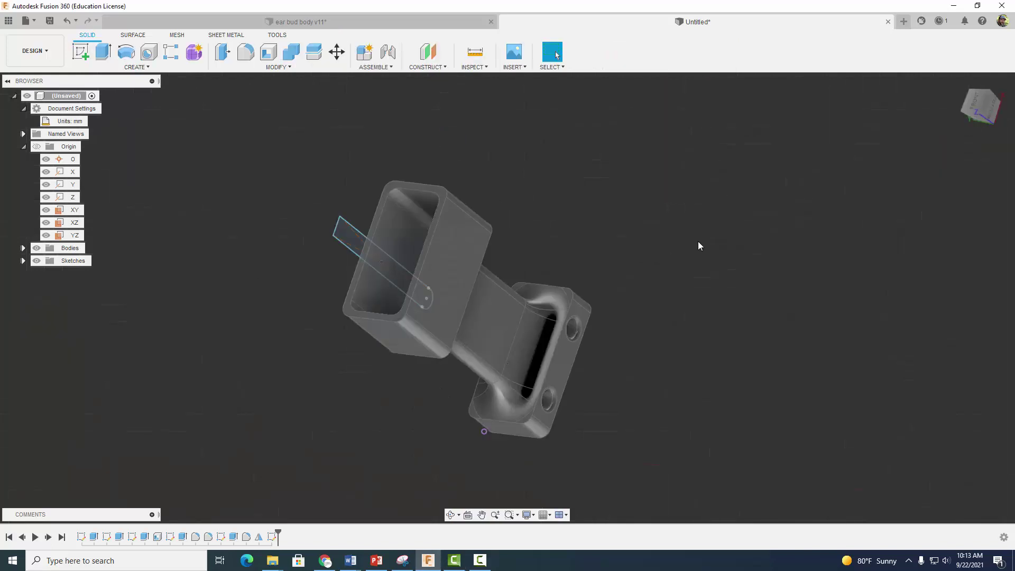
pyautogui.keyDown('shift'); pyautogui.moveTo(674, 244); pyautogui.dragTo(681, 205, button='middle'); pyautogui.keyUp('shift')
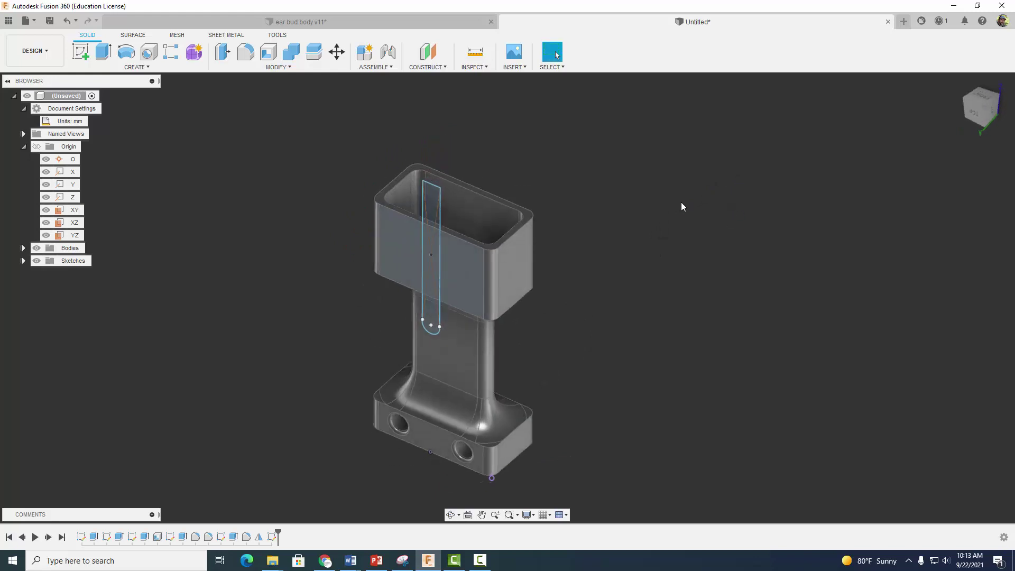
pyautogui.click(104, 51)
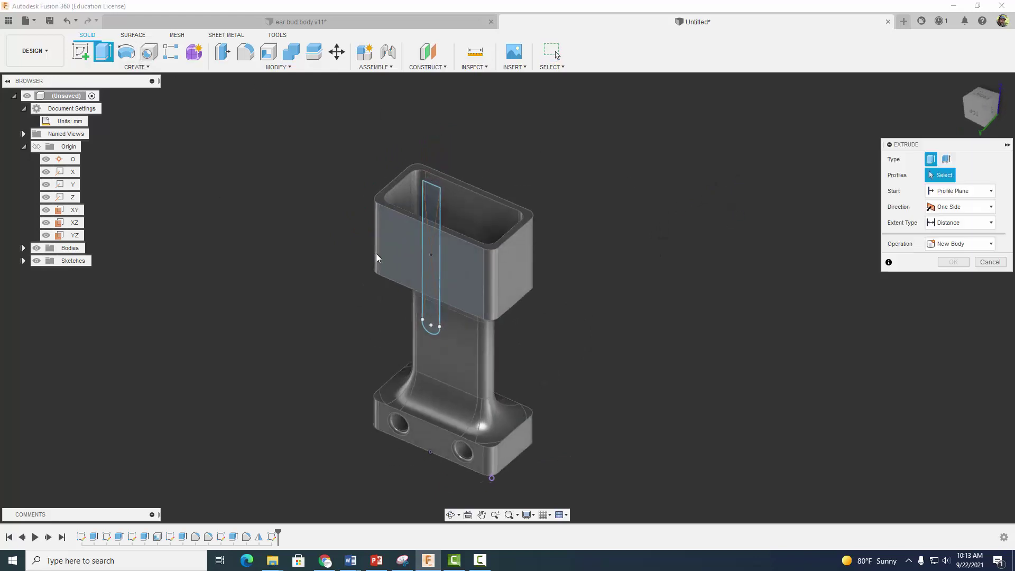
pyautogui.click(426, 248)
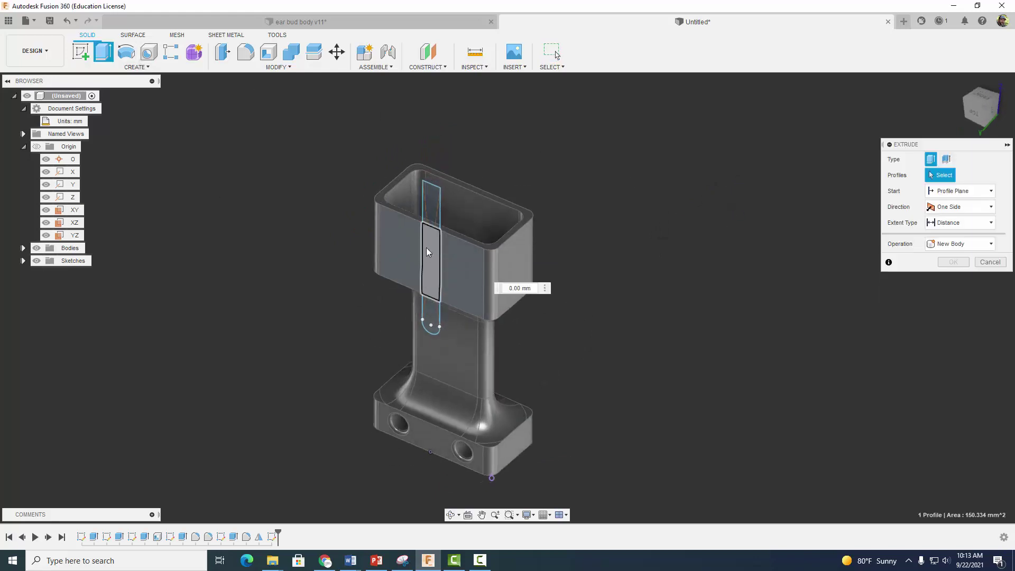
pyautogui.click(429, 308)
pyautogui.moveTo(422, 323); pyautogui.dragTo(445, 300)
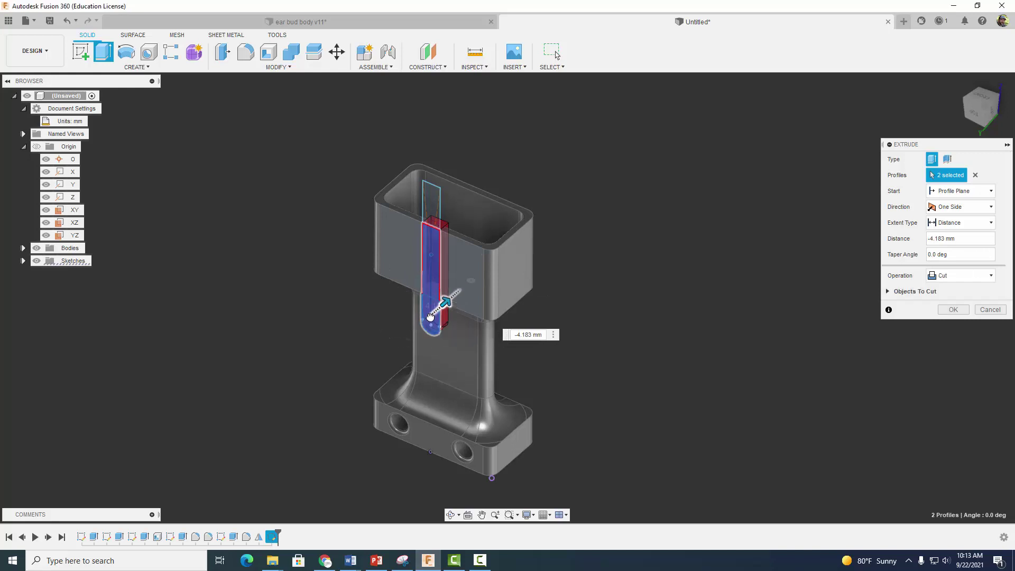
pyautogui.write('-11')
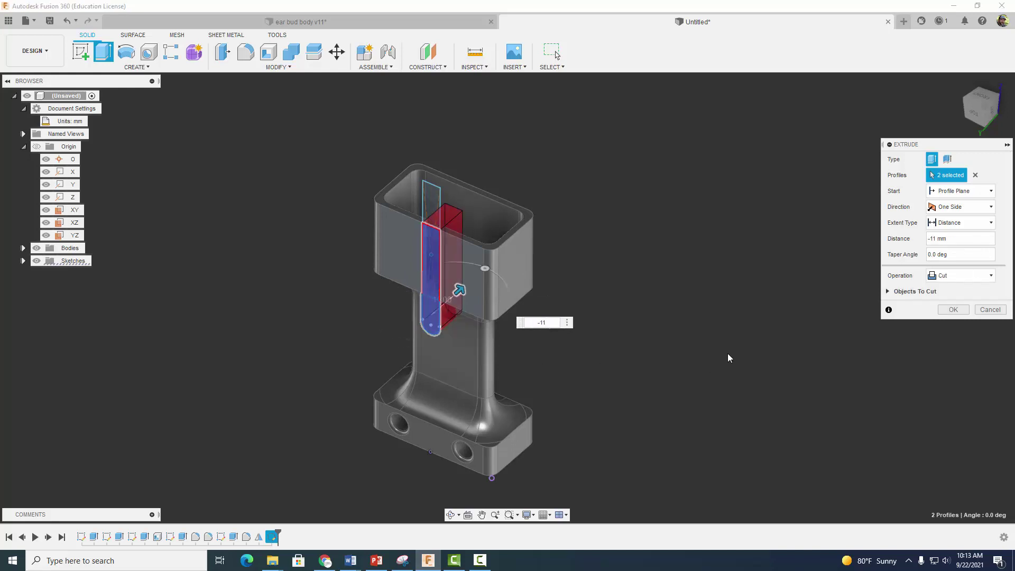
pyautogui.click(952, 310)
pyautogui.keyDown('shift'); pyautogui.moveTo(738, 332); pyautogui.dragTo(794, 328, button='middle'); pyautogui.keyUp('shift')
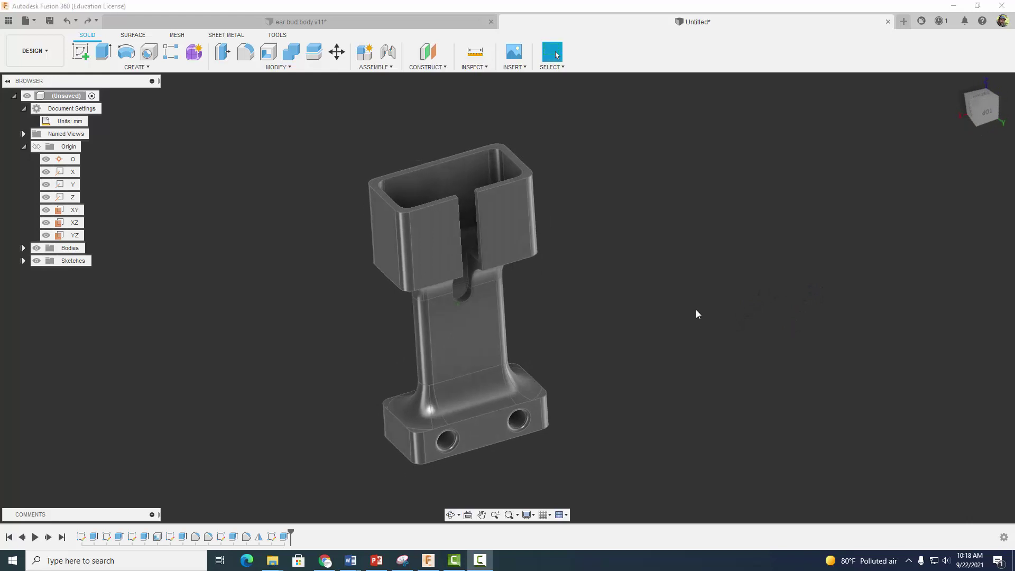
# Fillet the slot's two top edges with a 3 mm radius
pyautogui.click(245, 51)
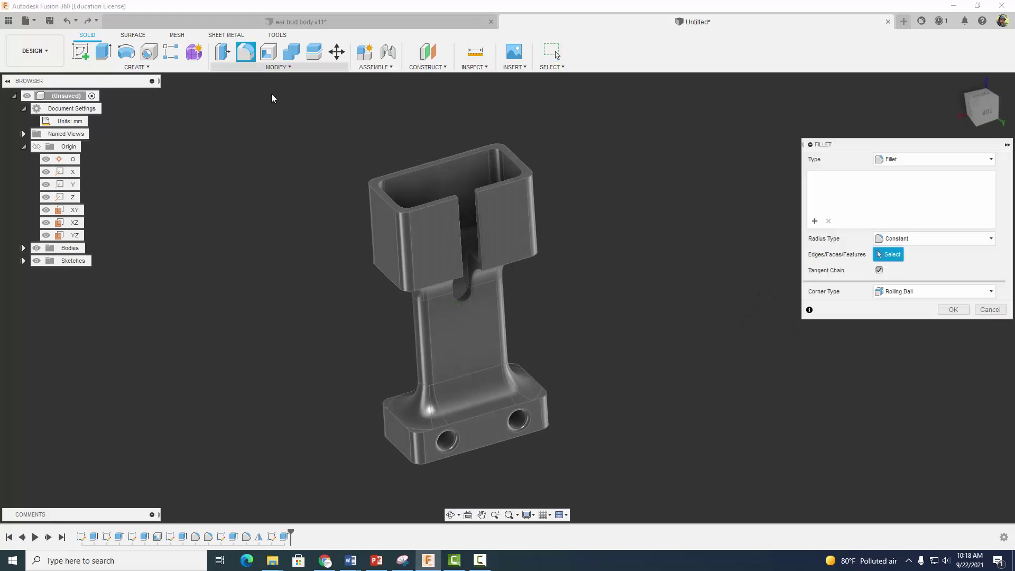
pyautogui.click(479, 196)
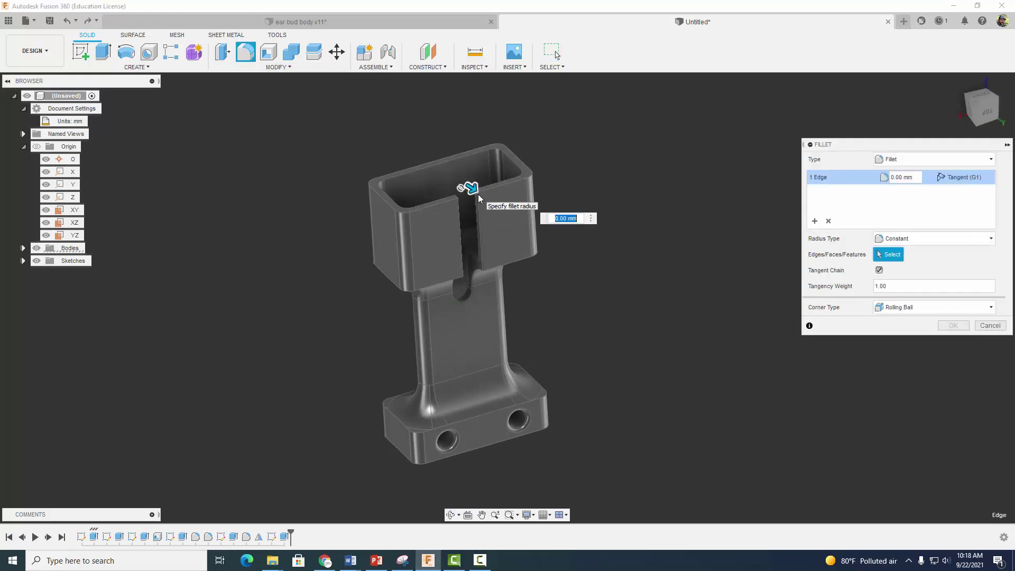
pyautogui.scroll(5, 457, 196)
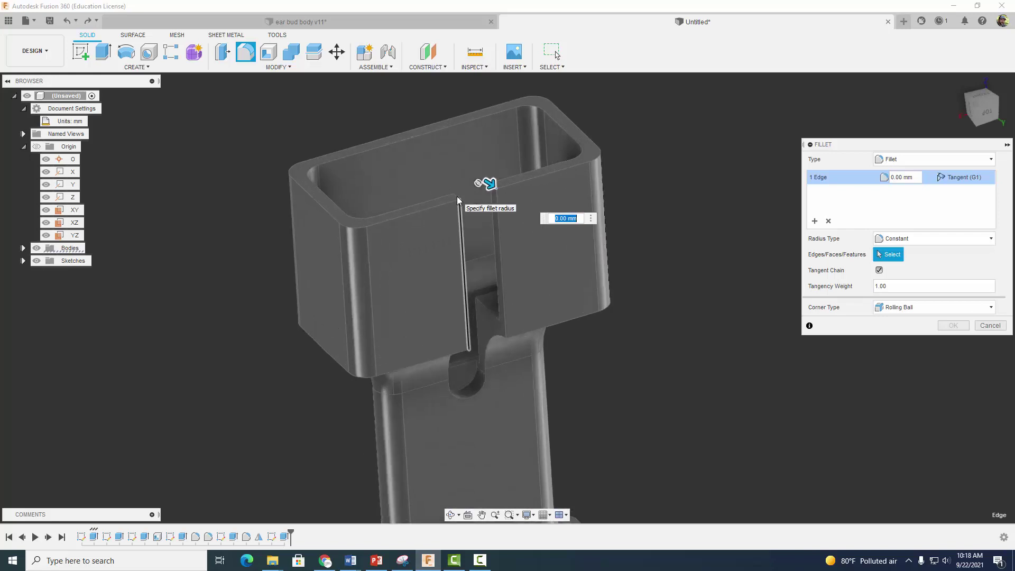
pyautogui.click(456, 196)
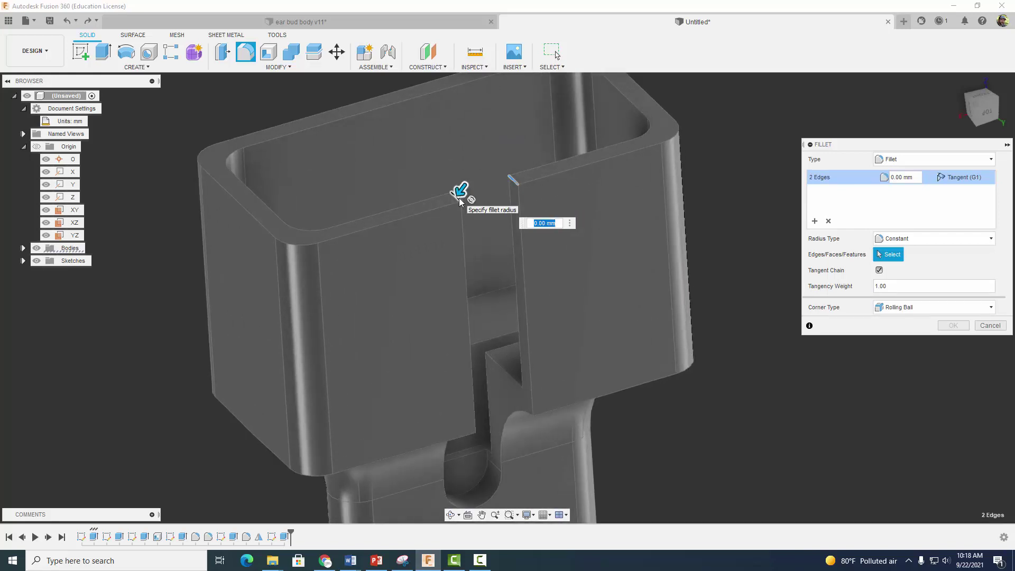
pyautogui.write('3')
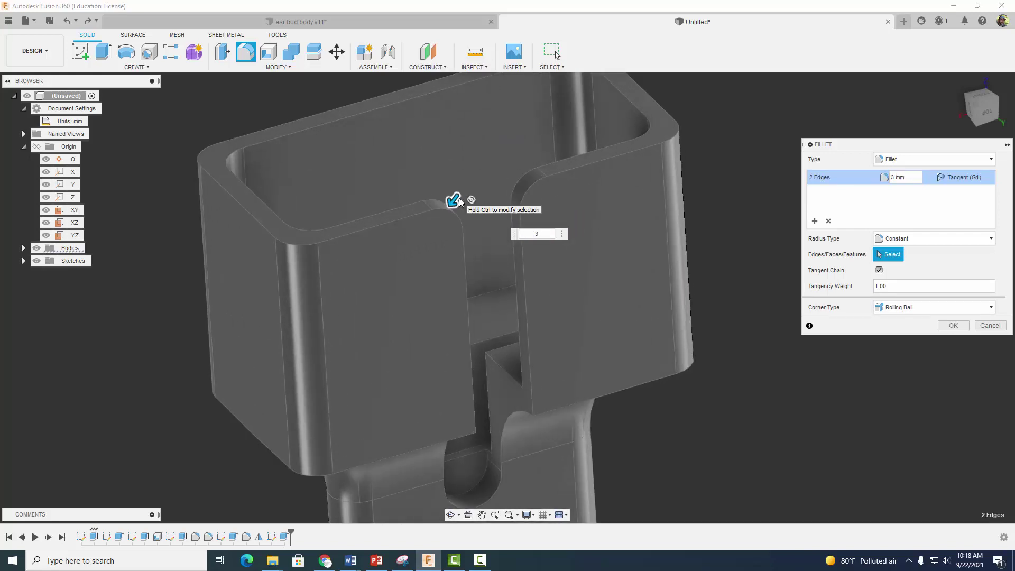
pyautogui.click(953, 325)
pyautogui.scroll(-5, 849, 336)
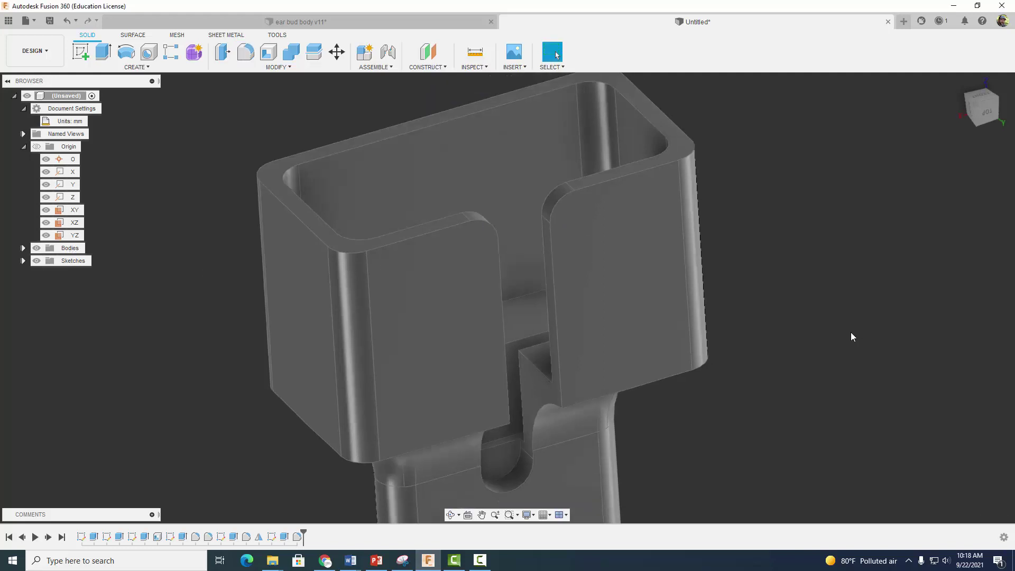
pyautogui.scroll(-3, 848, 389)
pyautogui.moveTo(457, 205); pyautogui.dragTo(344, 142, button='middle')
# Chamfer the cup rim, slot edges and base top and bottom loops by 1 mm
pyautogui.click(273, 67)
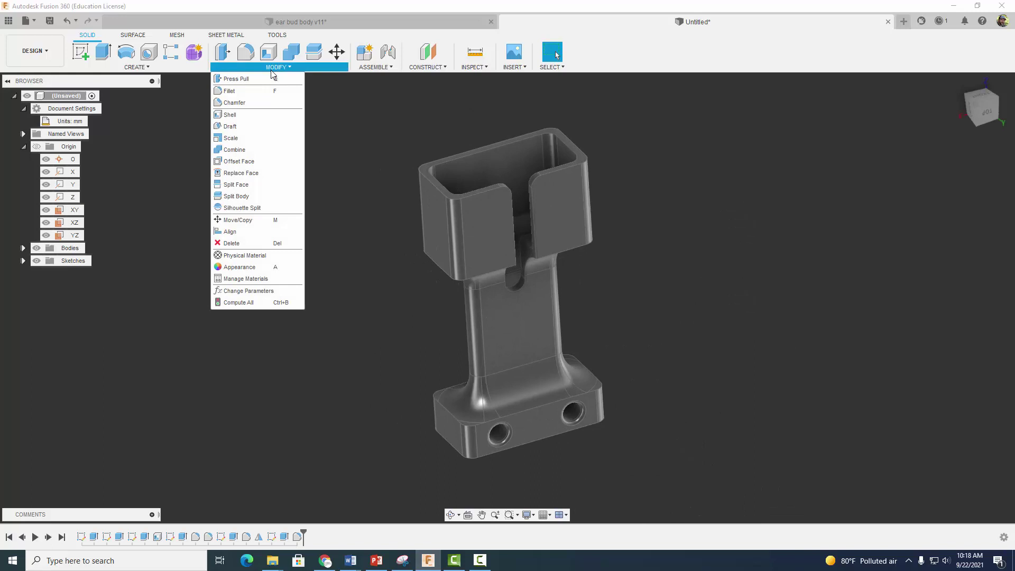
pyautogui.click(233, 103)
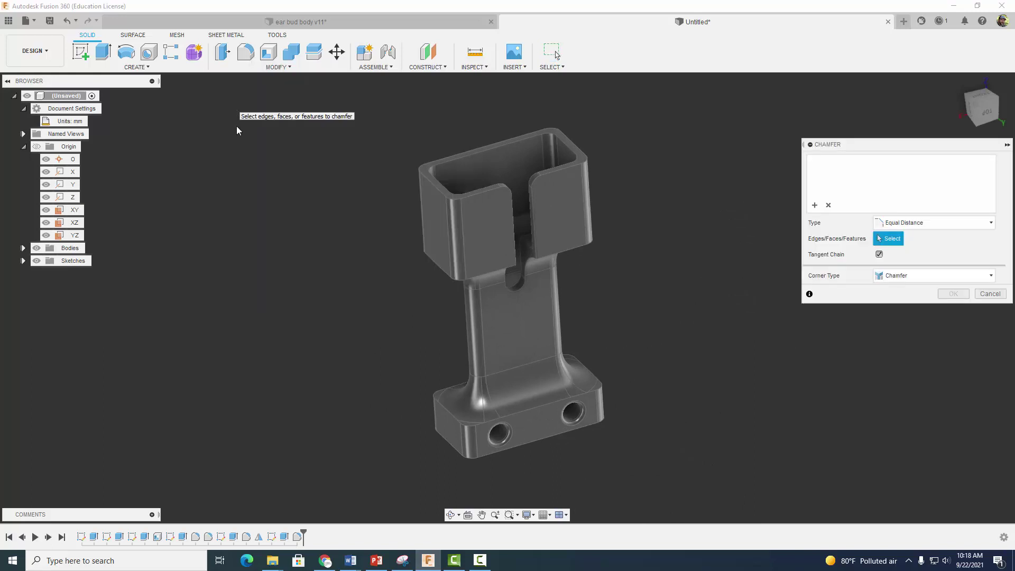
pyautogui.click(465, 200)
pyautogui.click(525, 276)
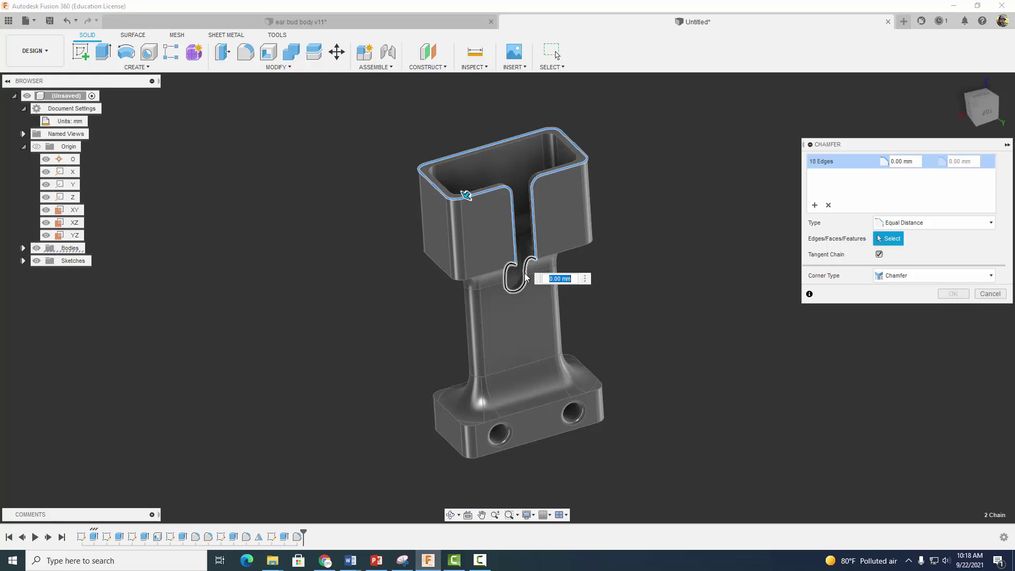
pyautogui.click(557, 255)
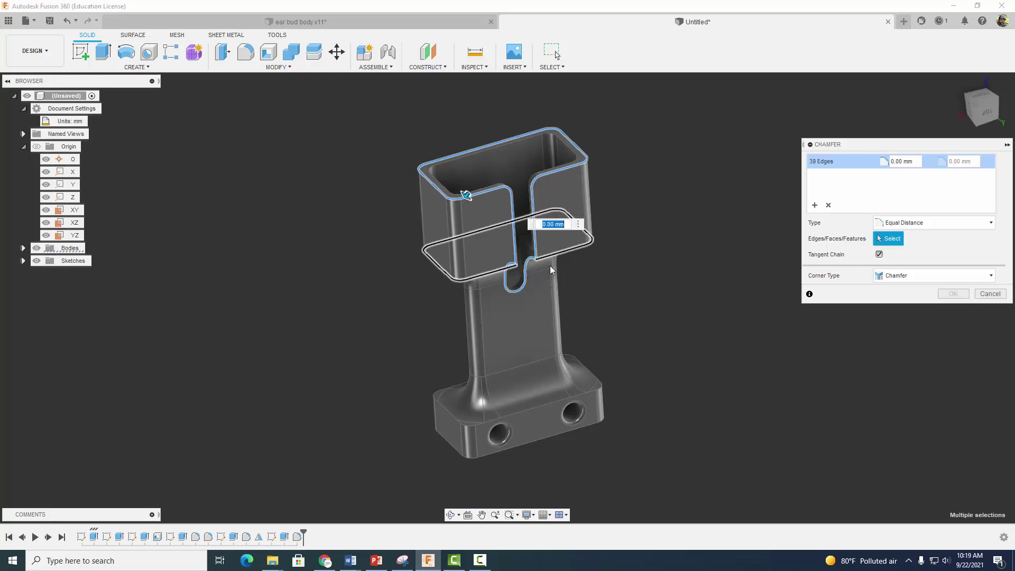
pyautogui.click(592, 395)
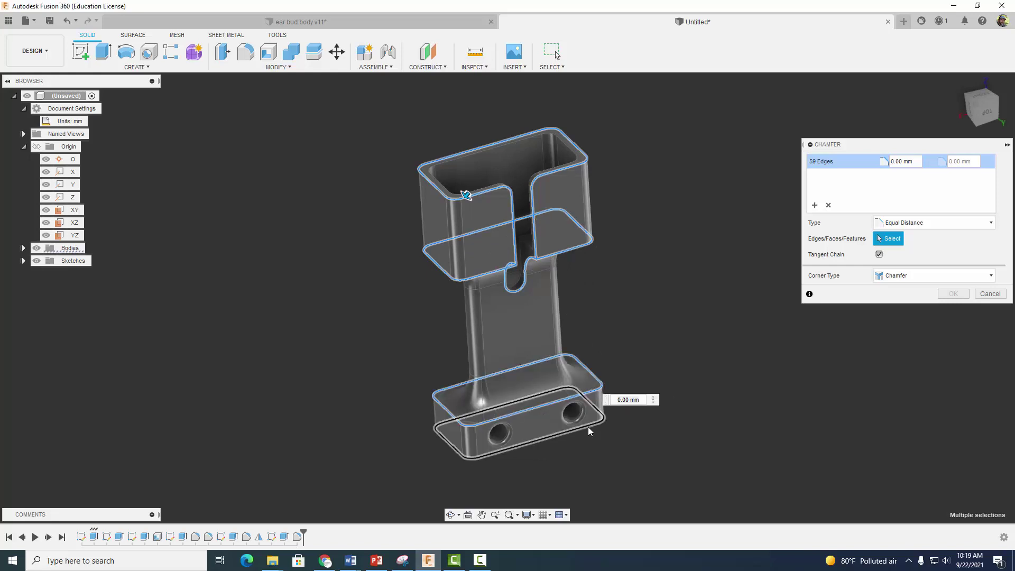
pyautogui.click(588, 426)
pyautogui.write('1')
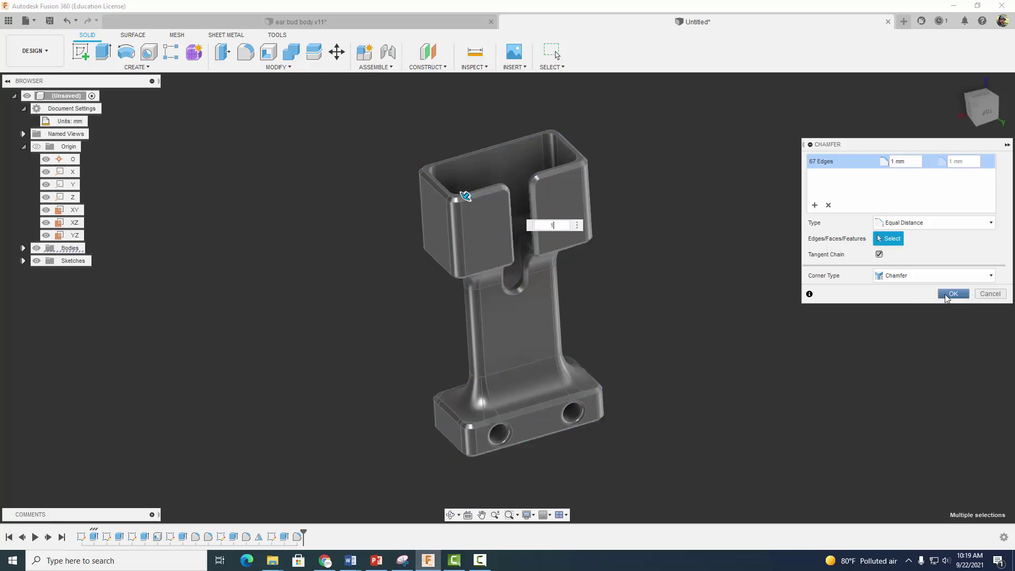
pyautogui.click(952, 294)
pyautogui.scroll(1, 691, 324)
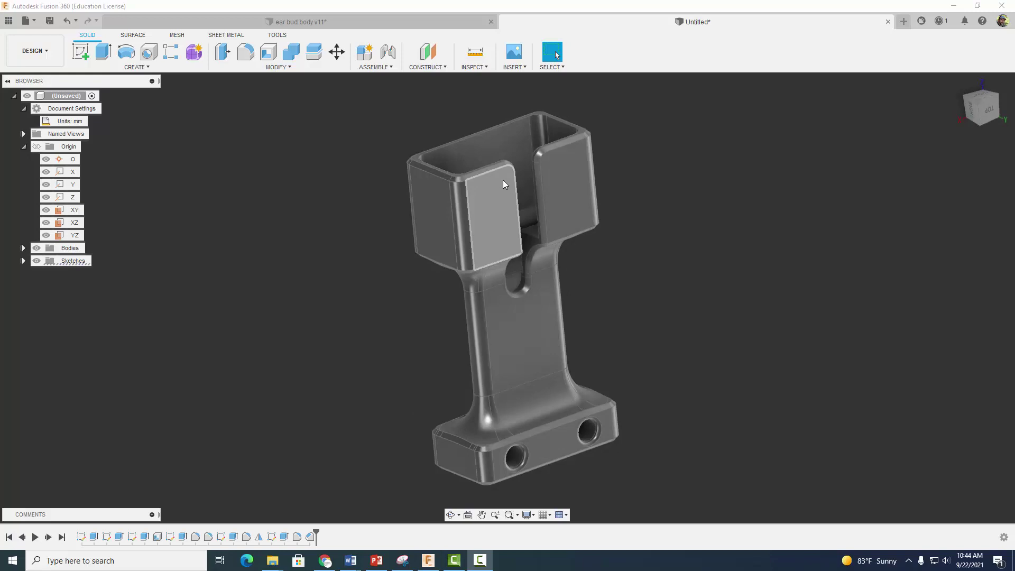
# Start a sketch on the cup's top face and place a point on the left tab
pyautogui.click(83, 58)
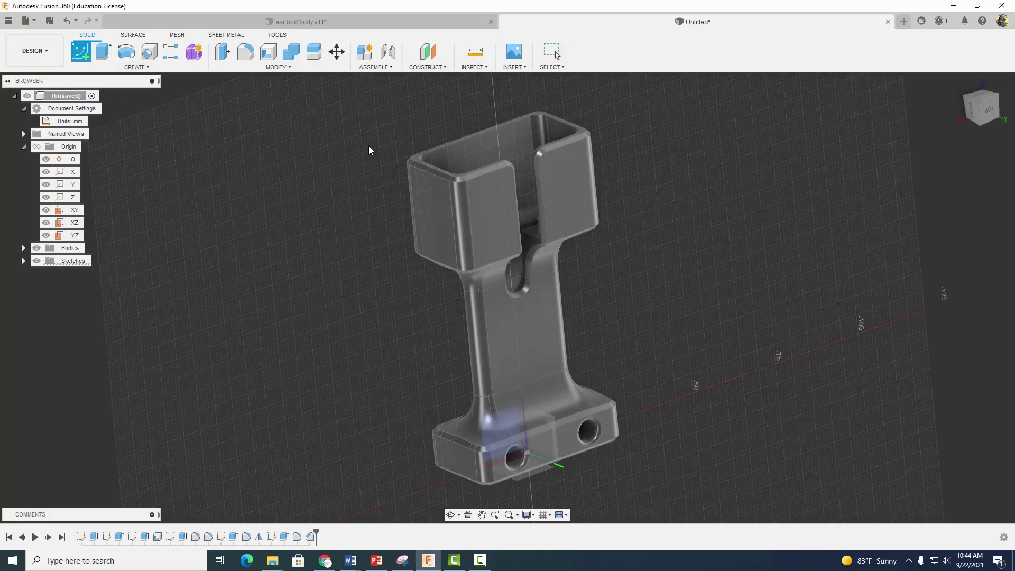
pyautogui.click(489, 195)
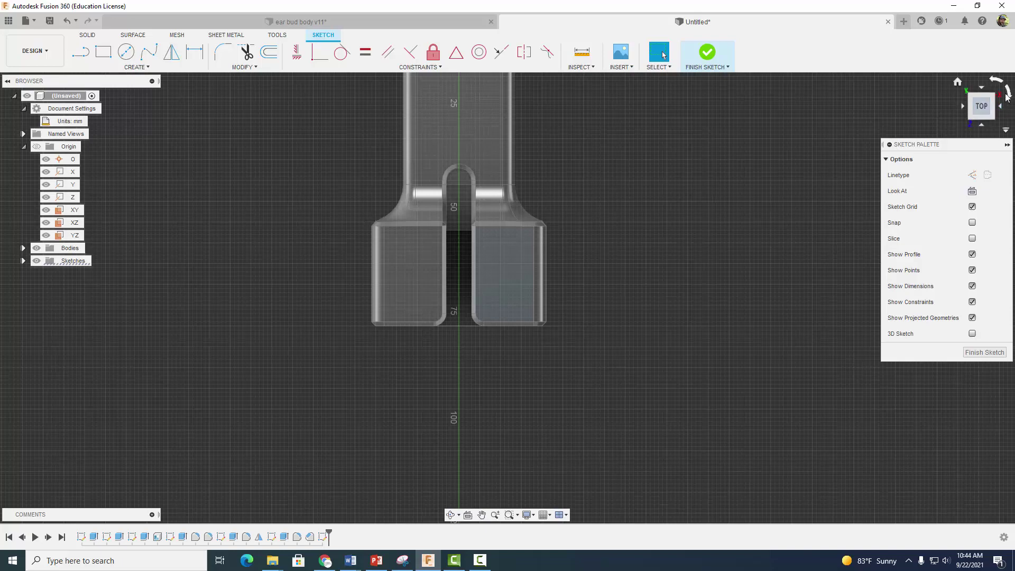
pyautogui.click(1008, 94)
pyautogui.click(1008, 94)
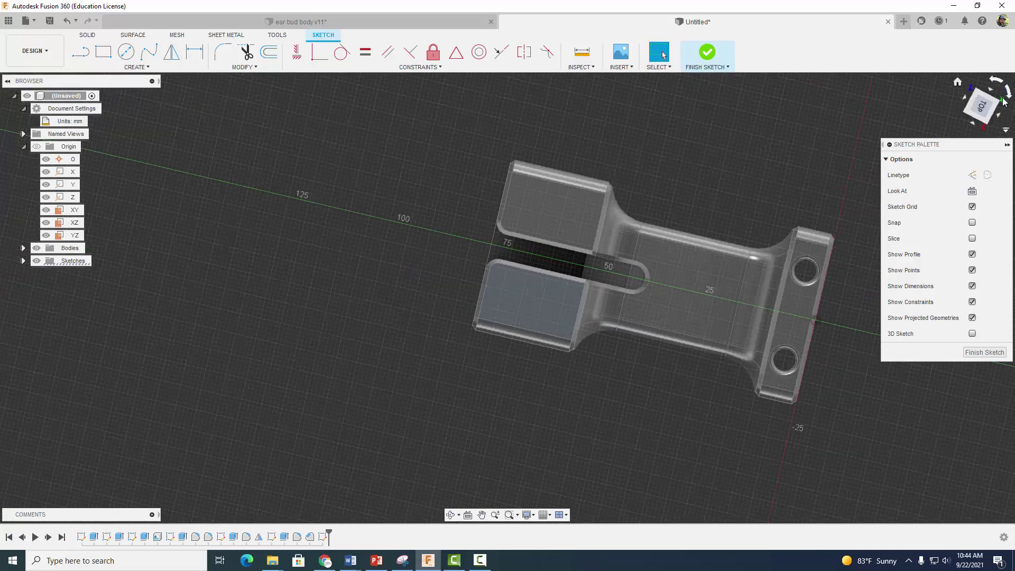
pyautogui.moveTo(730, 374)
pyautogui.mouseDown(button='middle')
pyautogui.moveTo(692, 308)
pyautogui.moveTo(592, 224)
pyautogui.mouseUp(button='middle')
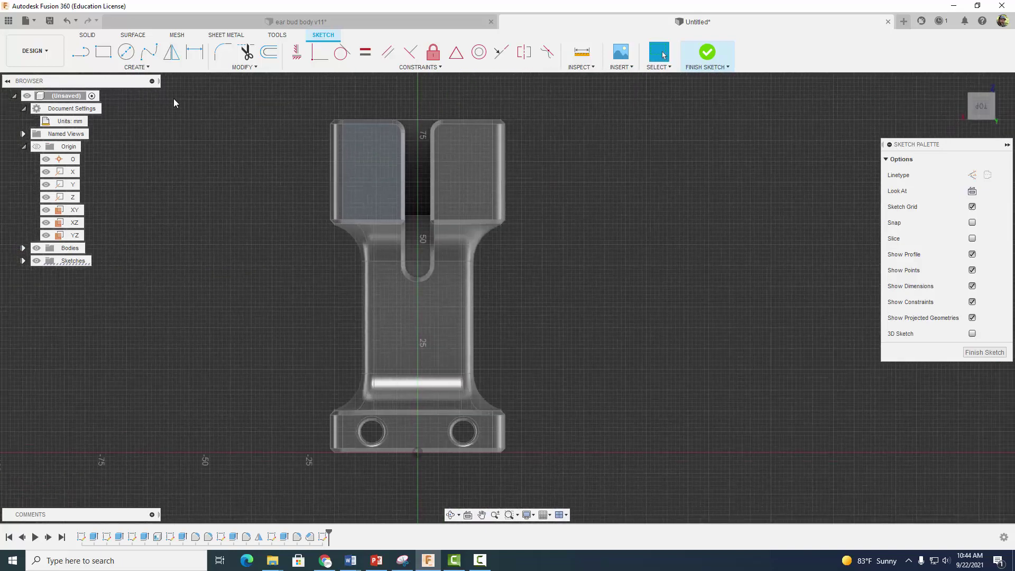
pyautogui.click(135, 67)
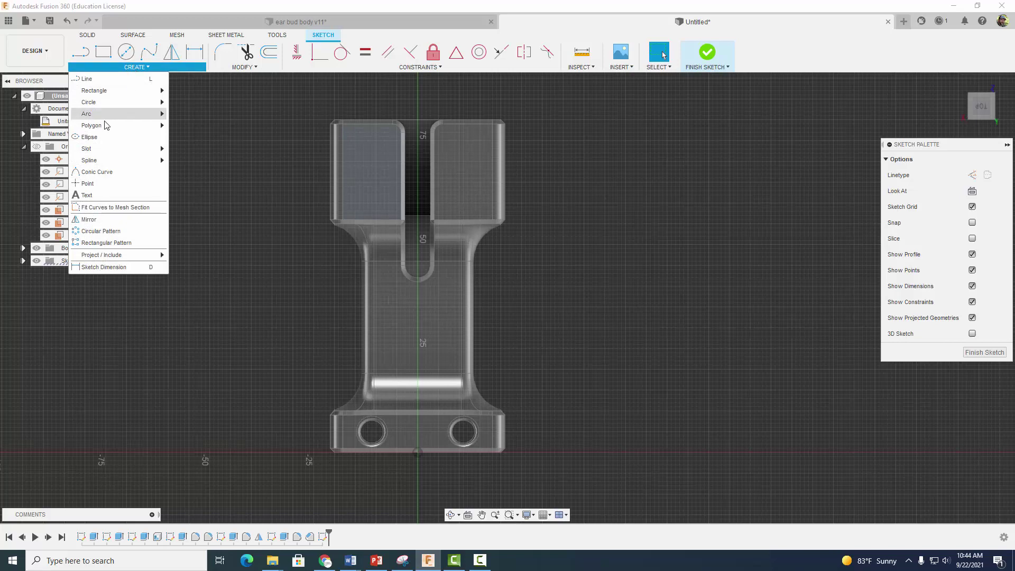
pyautogui.click(92, 181)
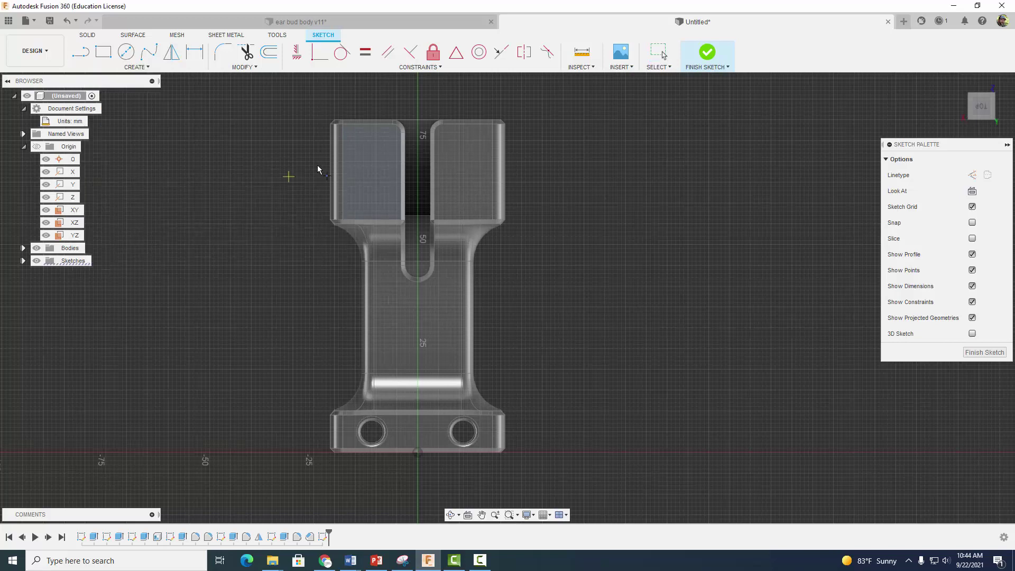
pyautogui.click(373, 152)
# Dimension the point 7 mm across and 76 mm up from the origin, then finish the sketch
pyautogui.click(195, 52)
pyautogui.click(373, 151)
pyautogui.click(417, 453)
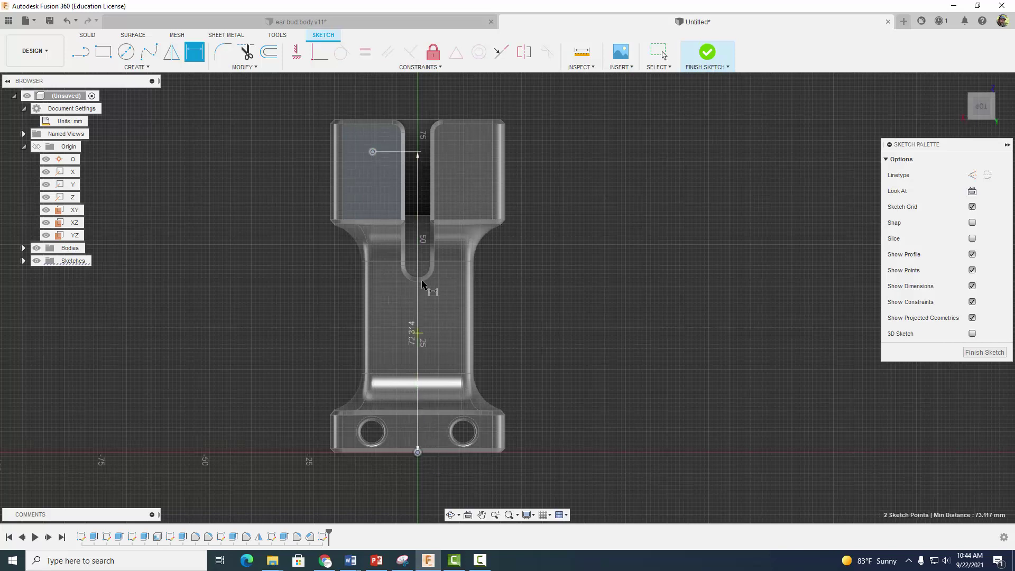
pyautogui.click(404, 109)
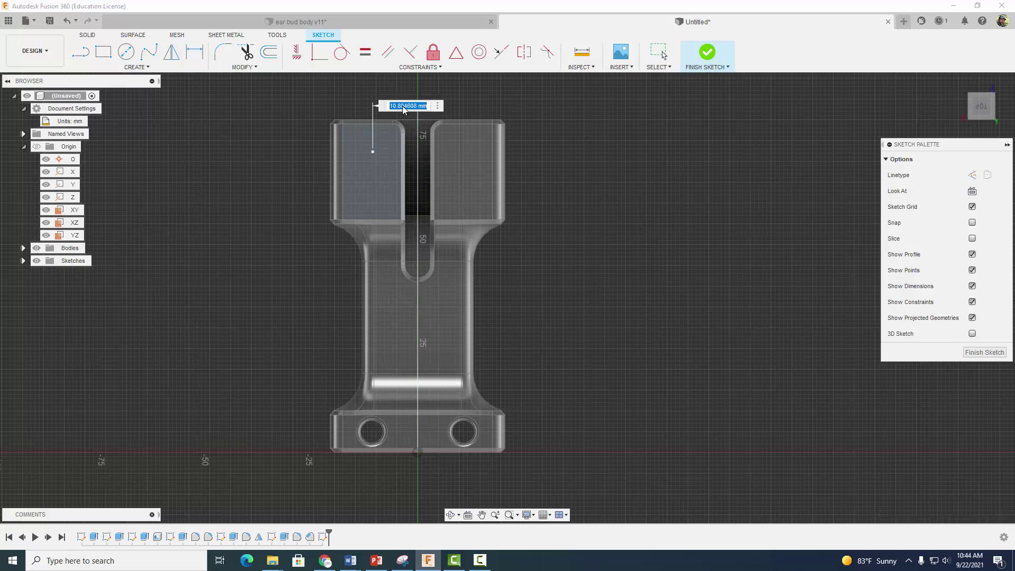
pyautogui.write('7')
pyautogui.press('Return')
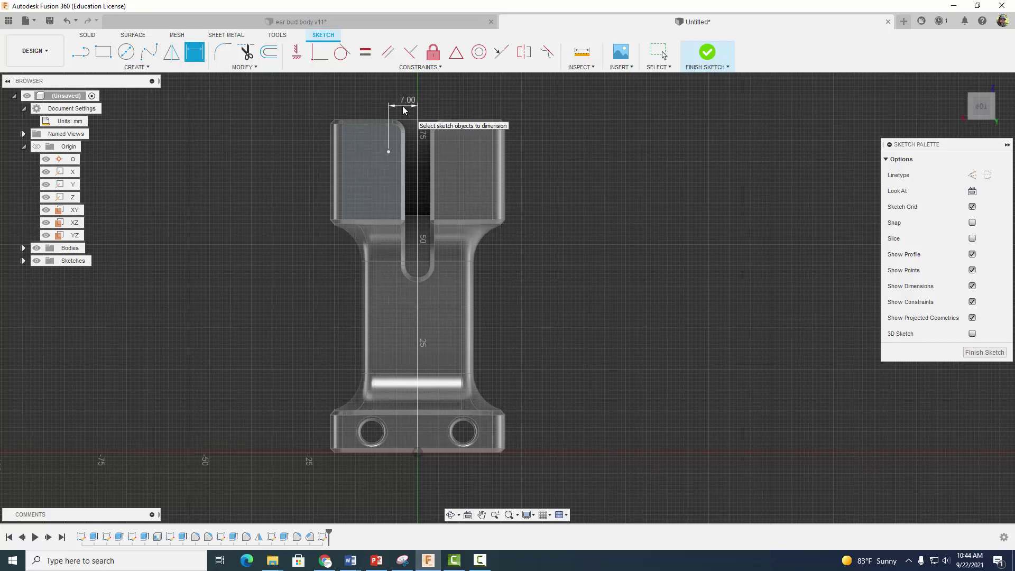
pyautogui.click(388, 153)
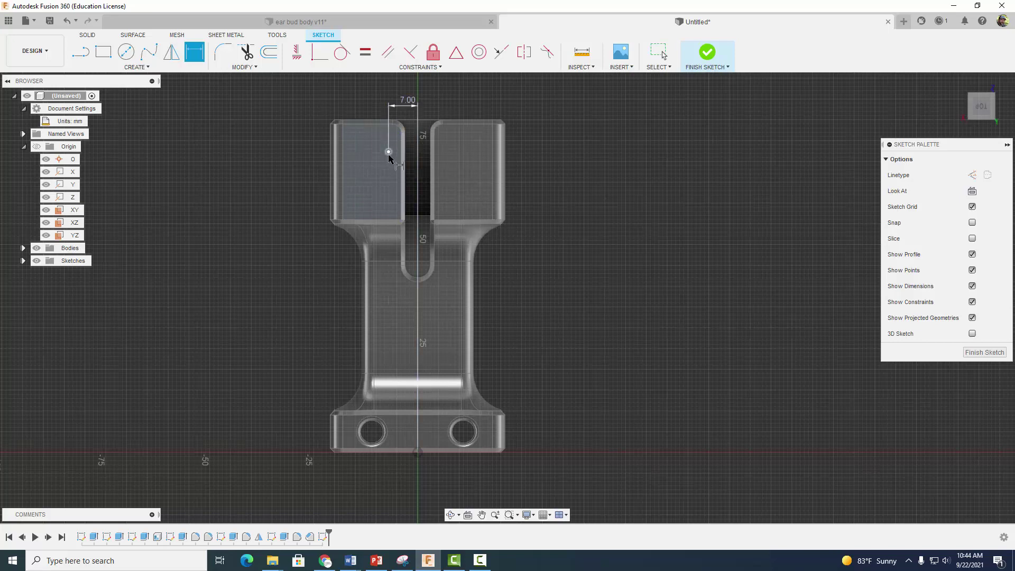
pyautogui.click(417, 453)
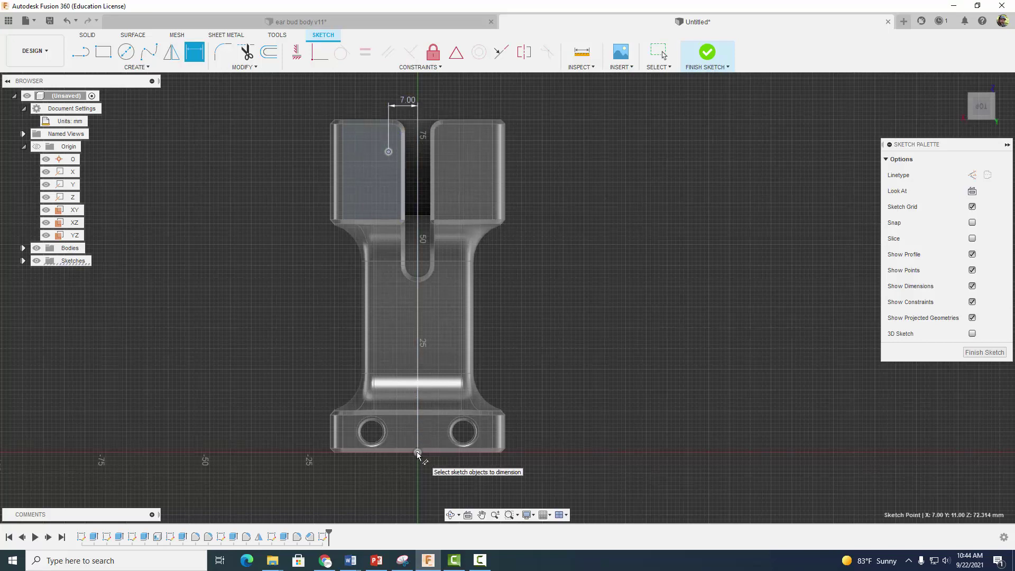
pyautogui.click(286, 384)
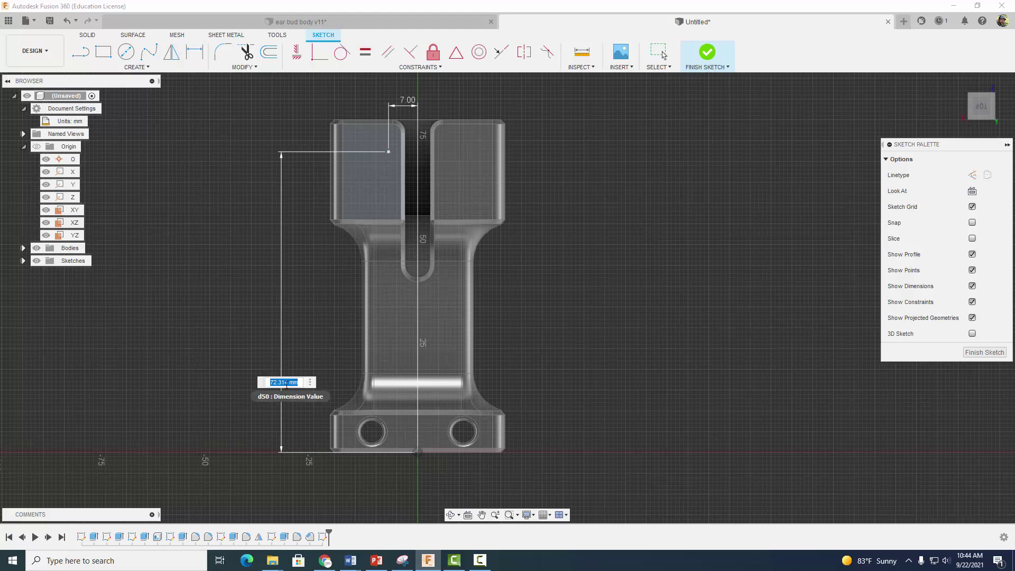
pyautogui.write('76')
pyautogui.press('Return')
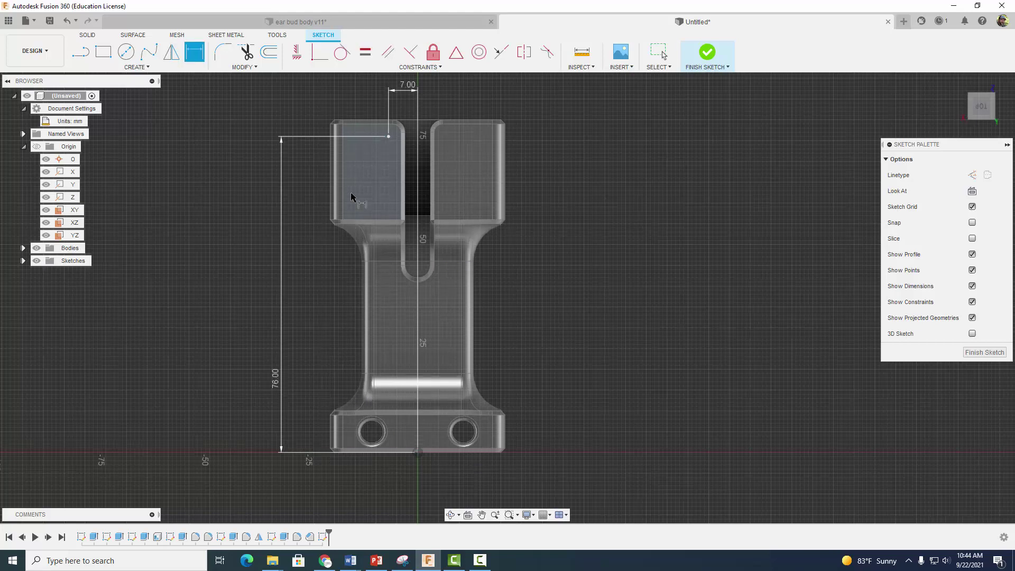
pyautogui.click(694, 52)
pyautogui.press('F6')
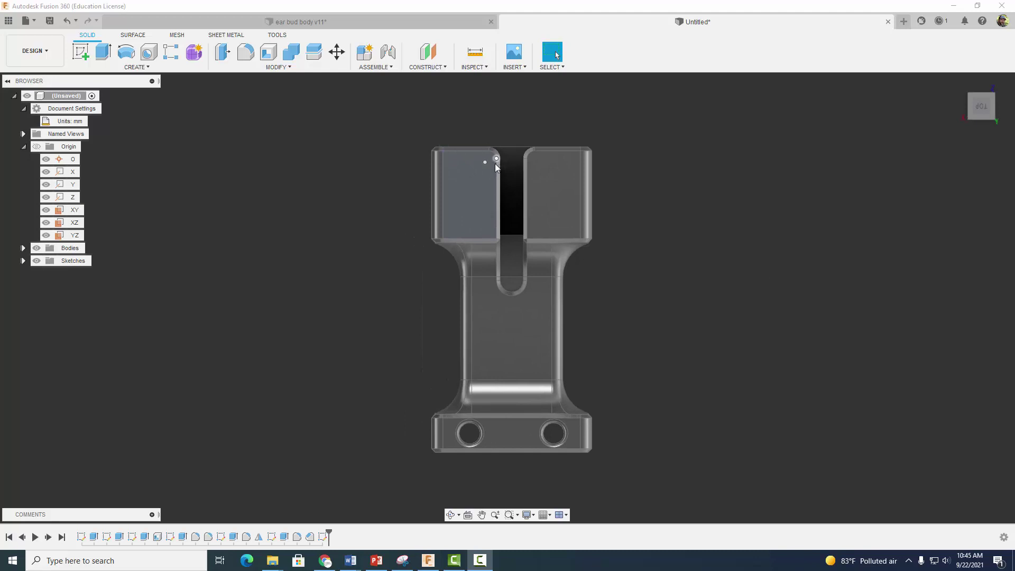
# Create a 3 mm diameter sphere at the sketch point, joined to the body
pyautogui.click(486, 163)
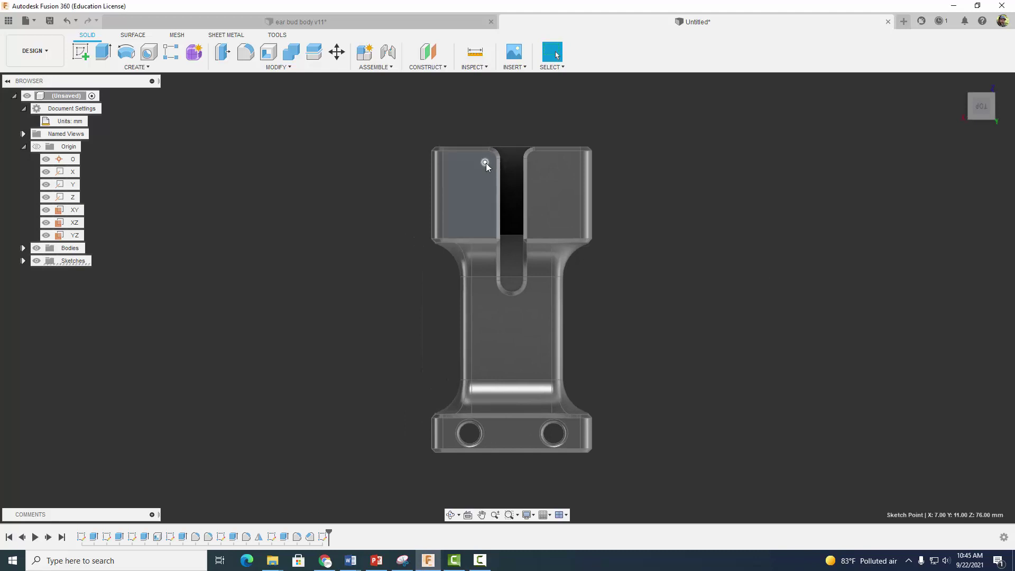
pyautogui.click(137, 67)
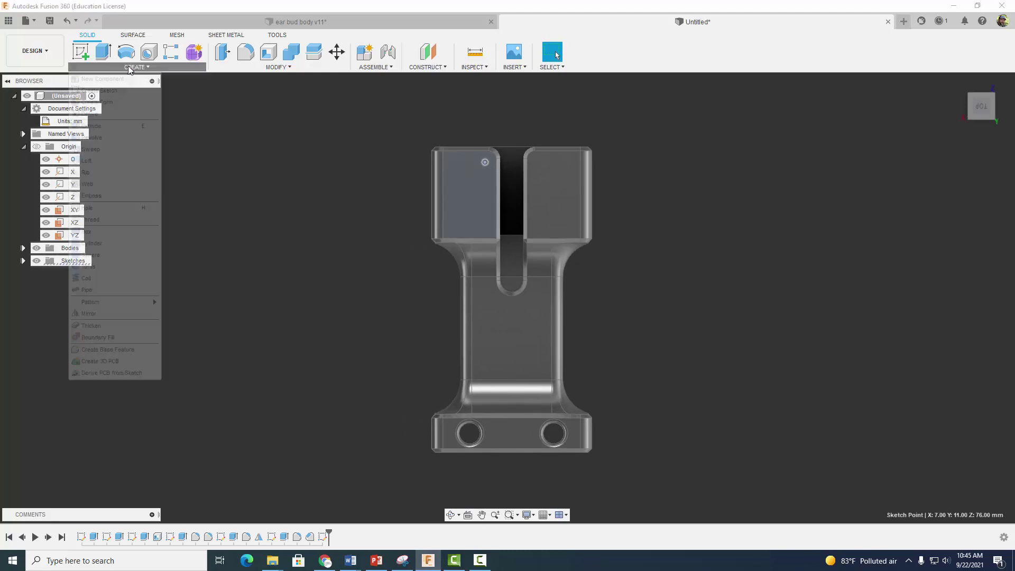
pyautogui.click(97, 255)
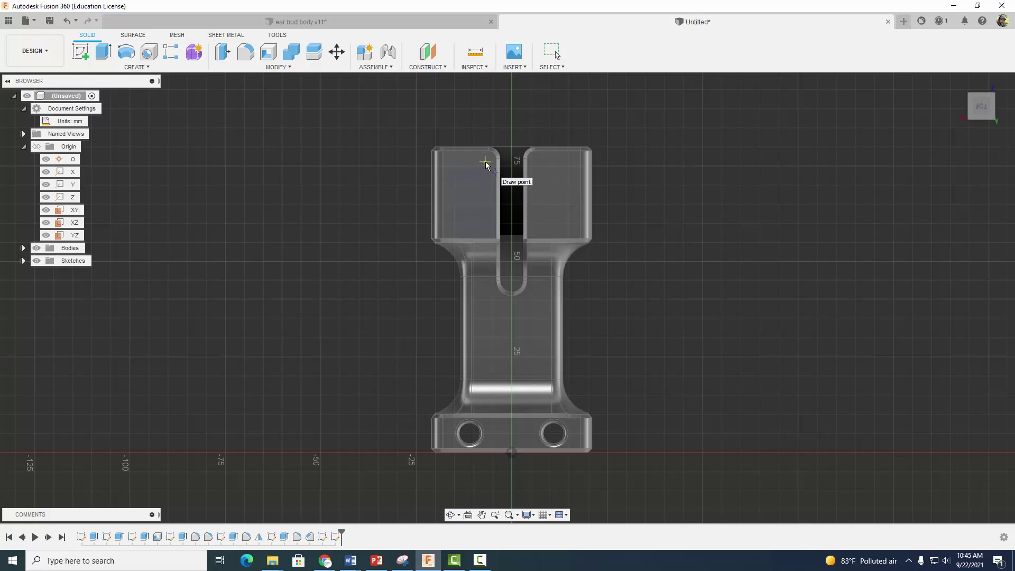
pyautogui.scroll(10, 486, 164)
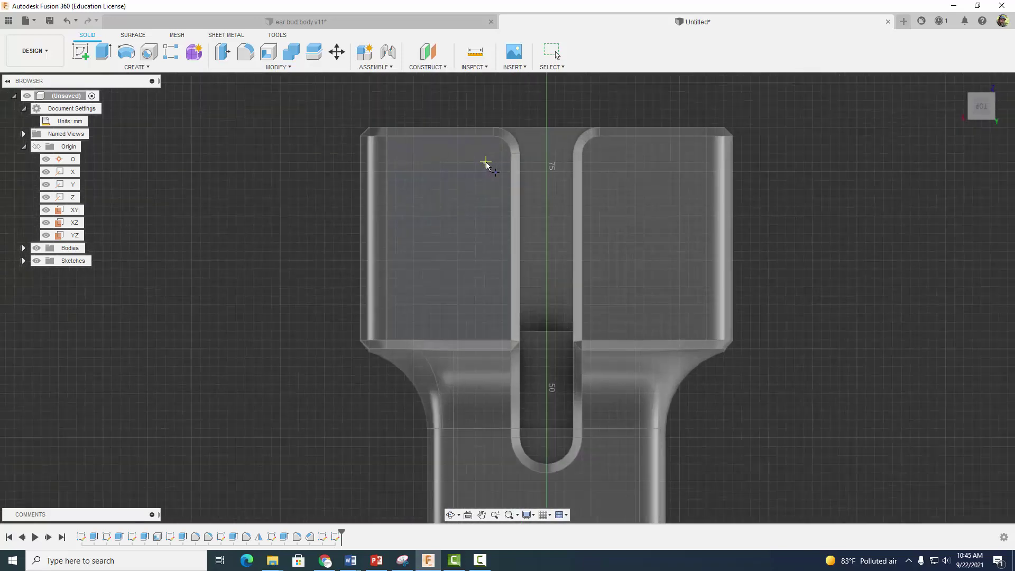
pyautogui.scroll(3, 487, 166)
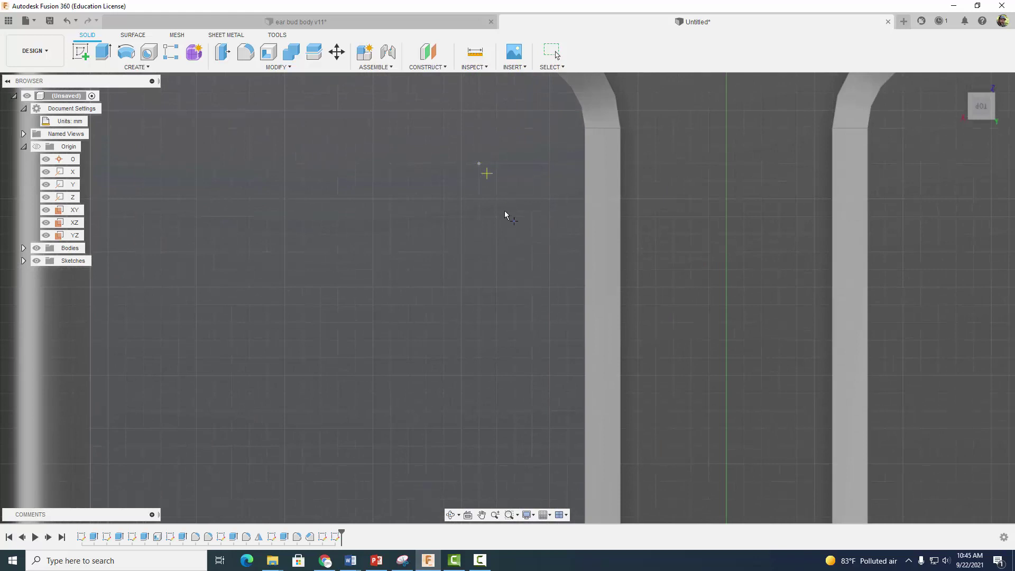
pyautogui.scroll(4, 481, 162)
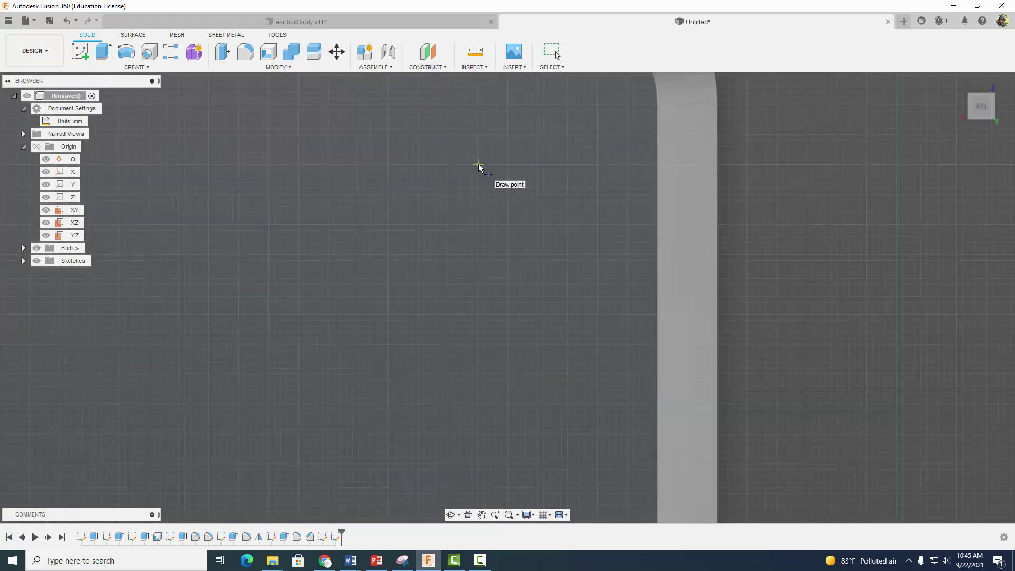
pyautogui.scroll(2, 479, 167)
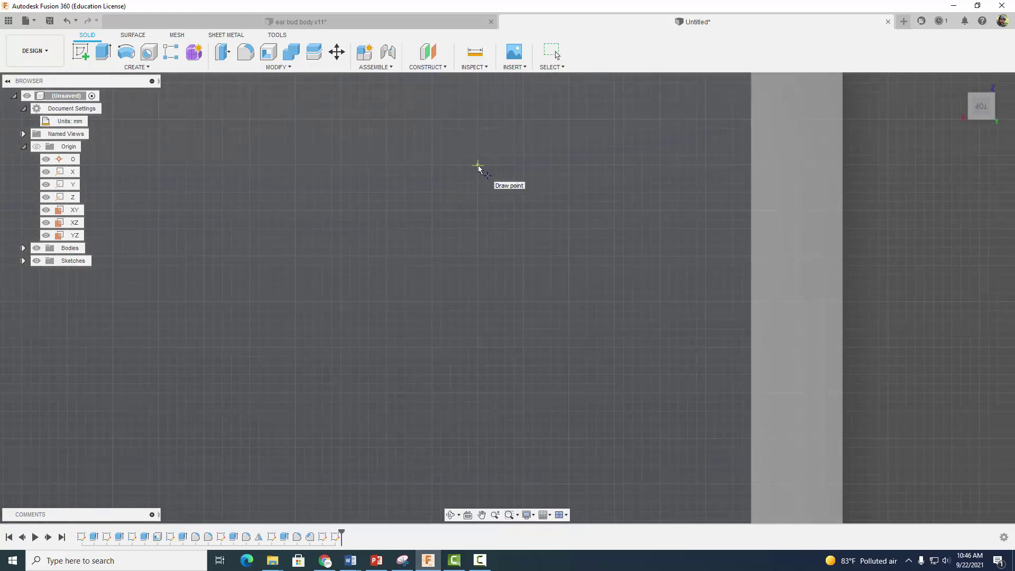
pyautogui.click(478, 165)
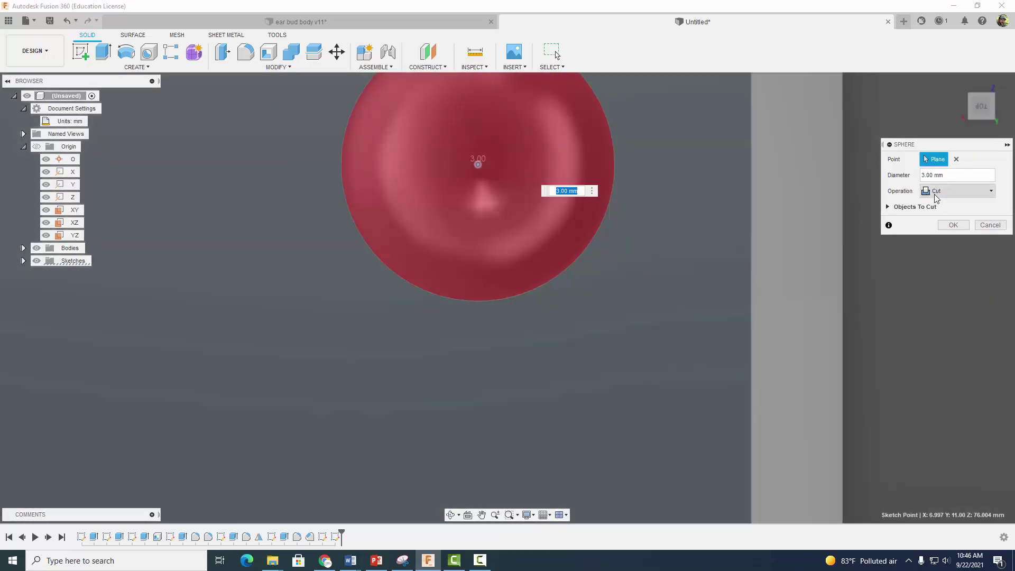
pyautogui.click(934, 194)
pyautogui.click(934, 204)
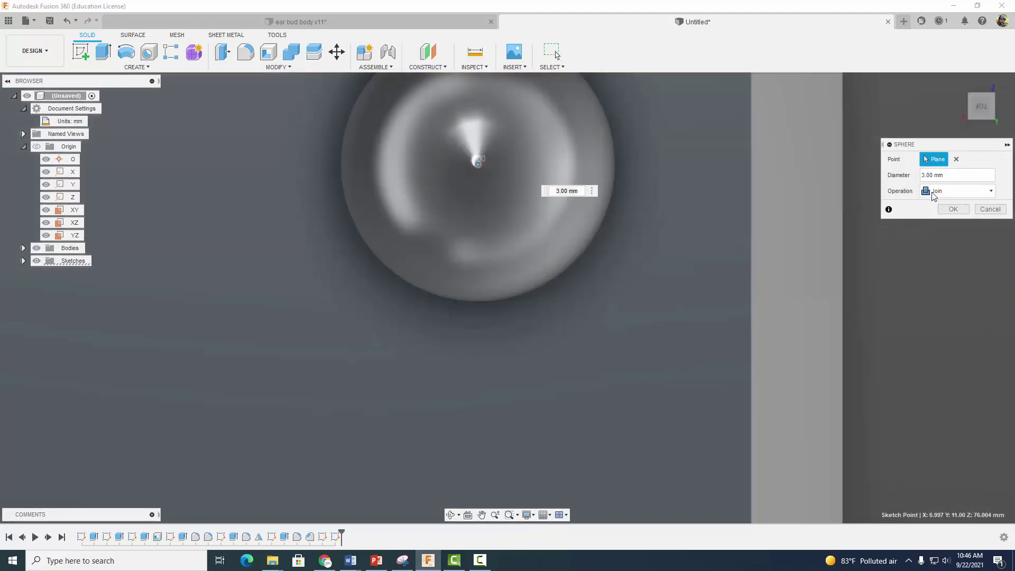
pyautogui.moveTo(950, 177); pyautogui.dragTo(915, 177)
pyautogui.click(953, 209)
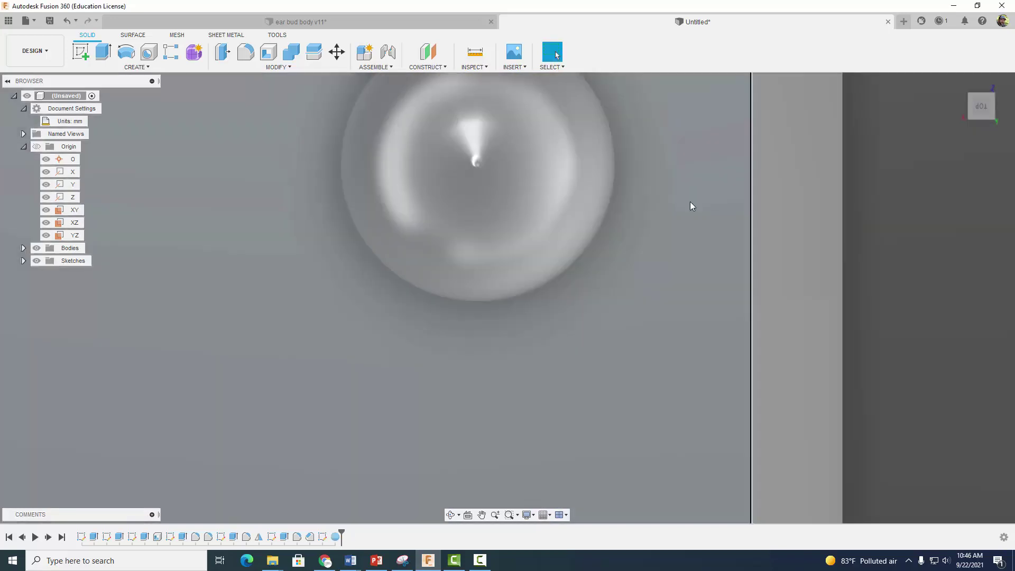
pyautogui.scroll(-6, 659, 190)
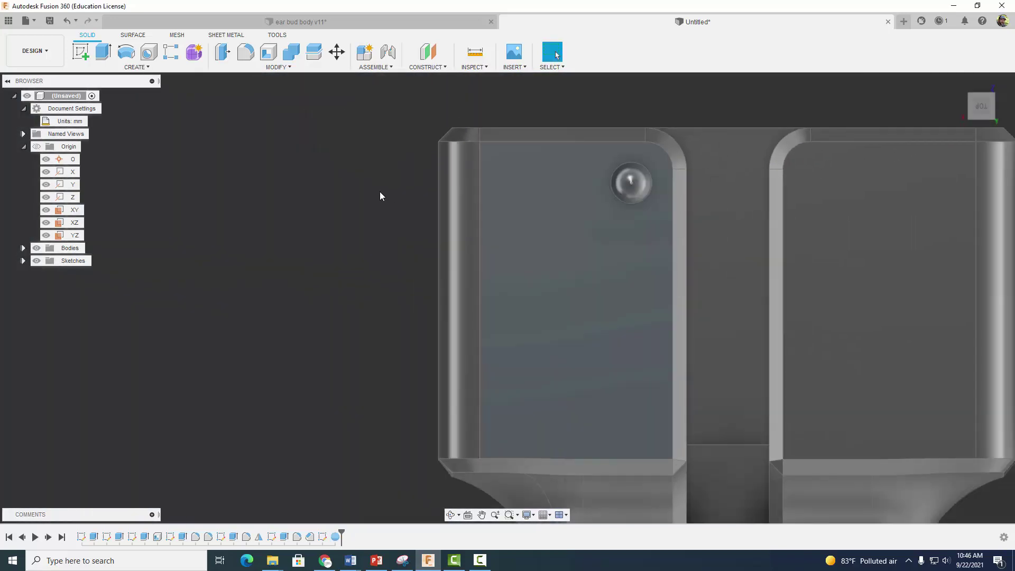
# Fillet the edge around the sphere bump's base with a 1 mm radius
pyautogui.click(245, 55)
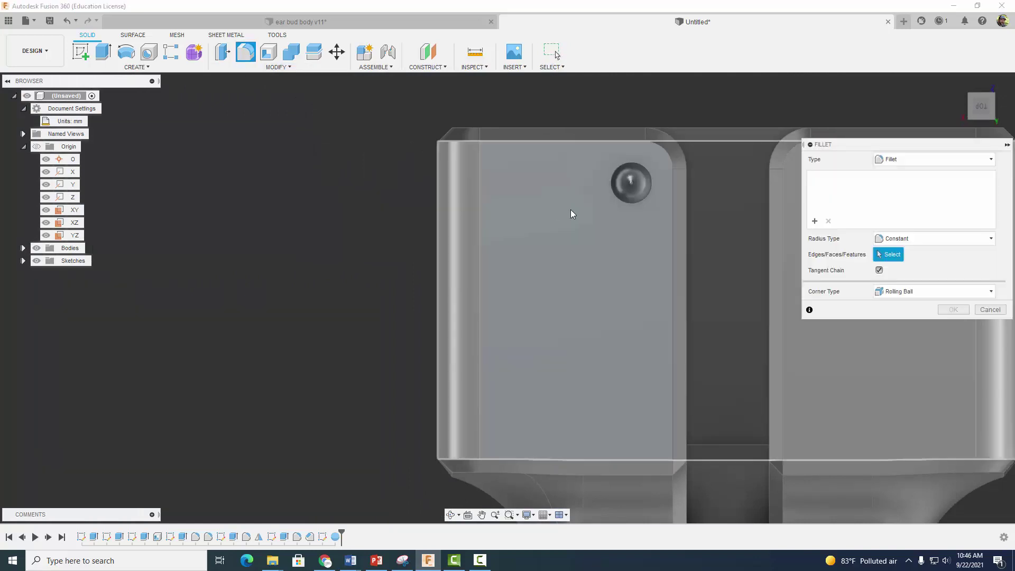
pyautogui.click(621, 204)
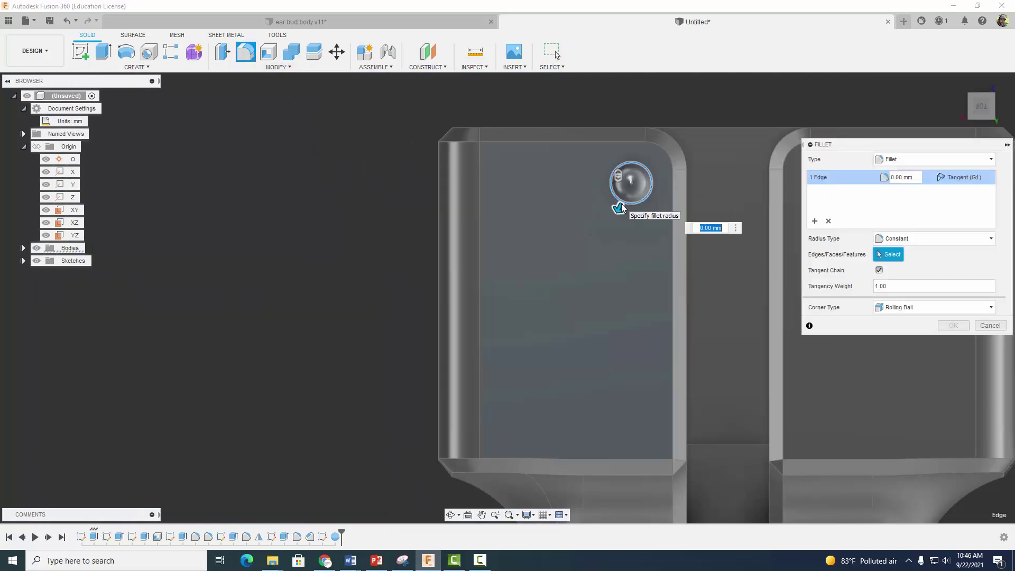
pyautogui.write('1')
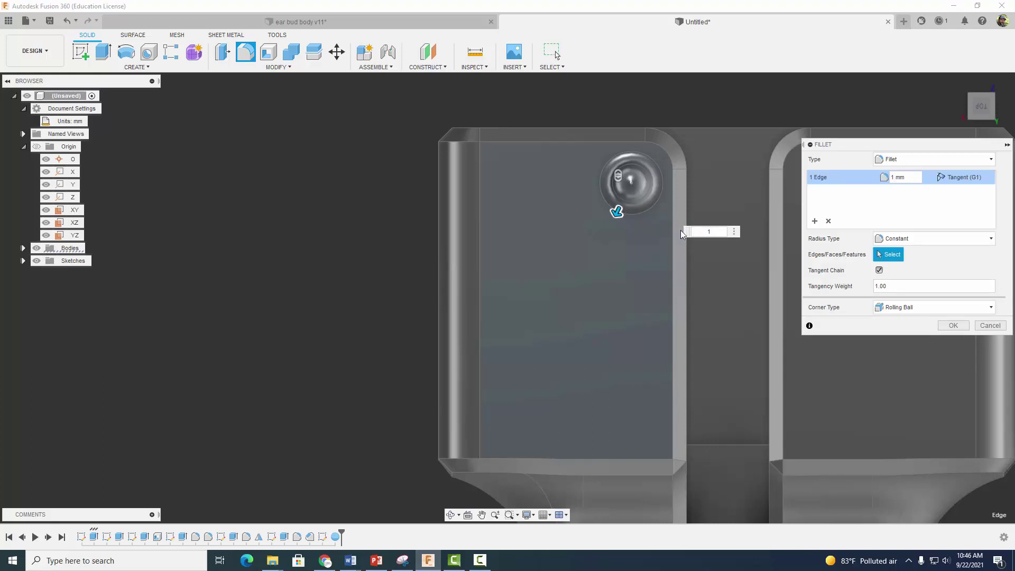
pyautogui.click(952, 326)
pyautogui.scroll(-5, 283, 267)
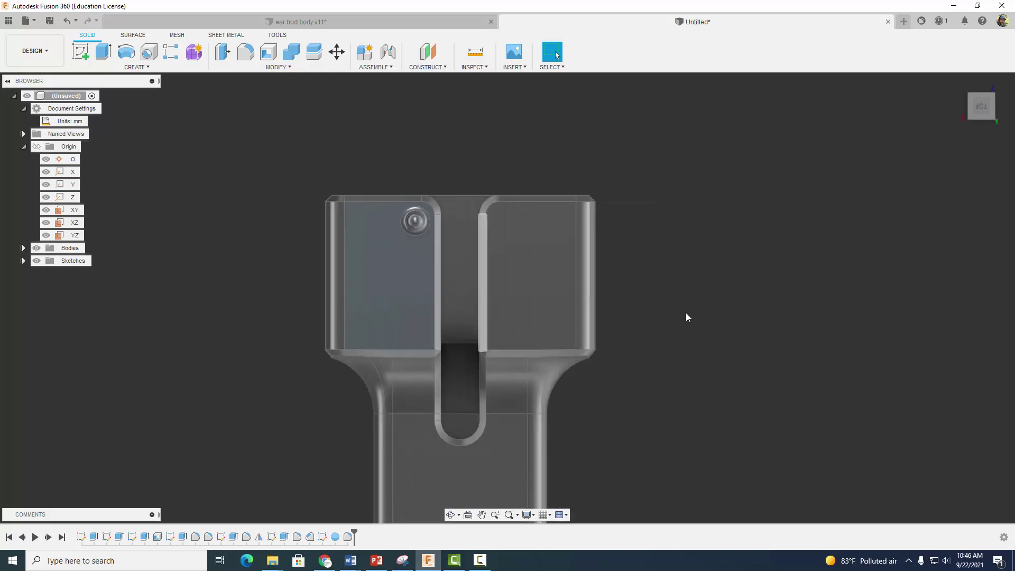
pyautogui.scroll(-1, 769, 288)
pyautogui.scroll(-4, 770, 287)
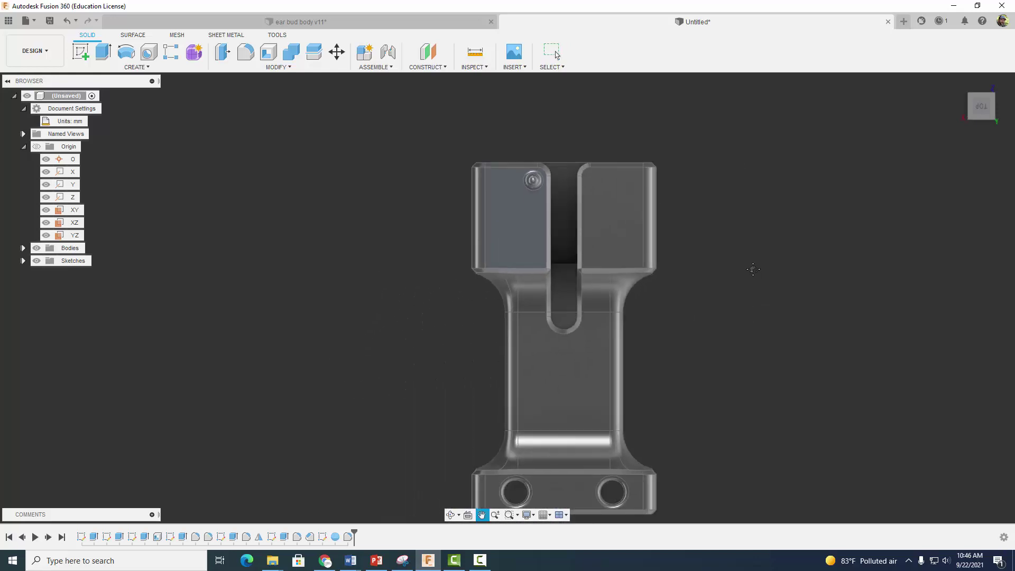
pyautogui.moveTo(753, 275); pyautogui.dragTo(740, 239, button='middle')
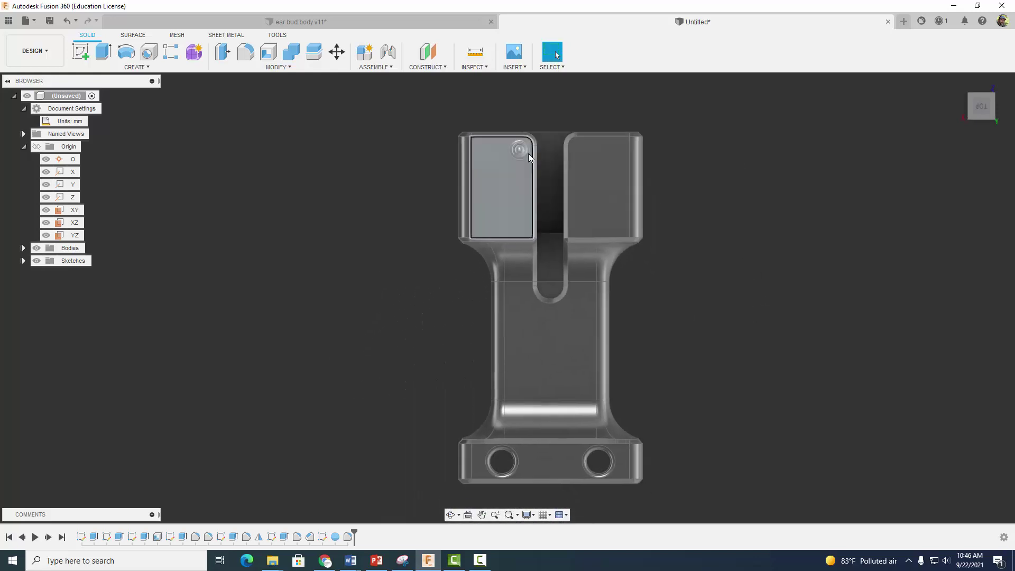
pyautogui.click(128, 69)
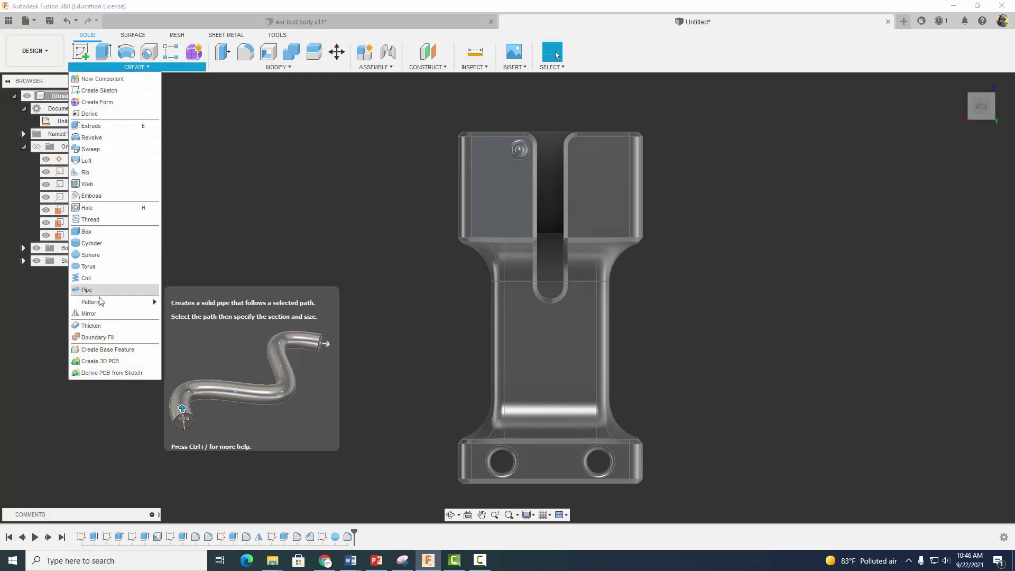
# Mirror the sphere bump and its fillet across the YZ plane onto the right tab
pyautogui.click(97, 313)
pyautogui.scroll(1, 357, 230)
pyautogui.scroll(2, 357, 234)
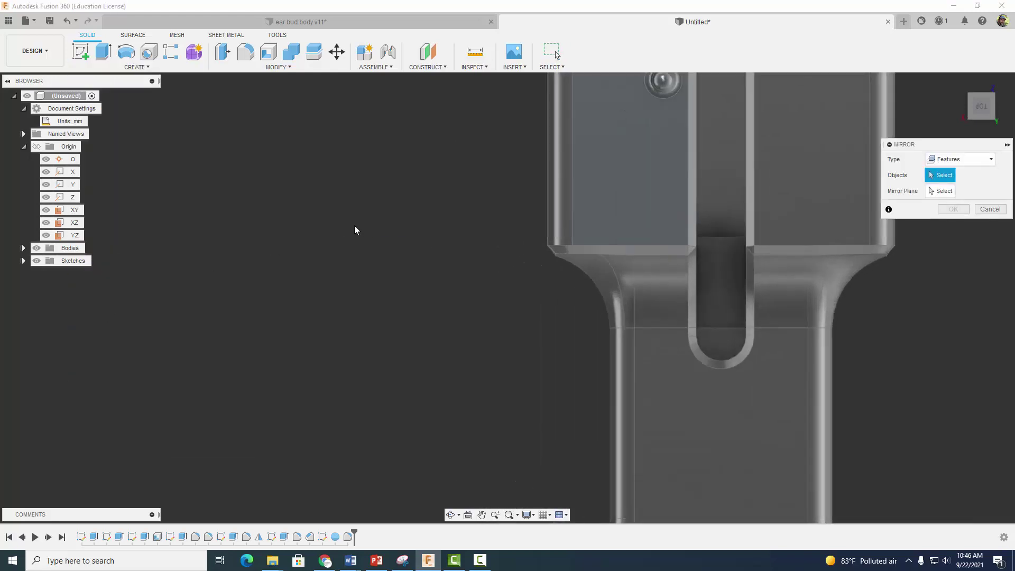
pyautogui.keyDown('shift'); pyautogui.moveTo(354, 227); pyautogui.dragTo(343, 329, button='middle'); pyautogui.keyUp('shift')
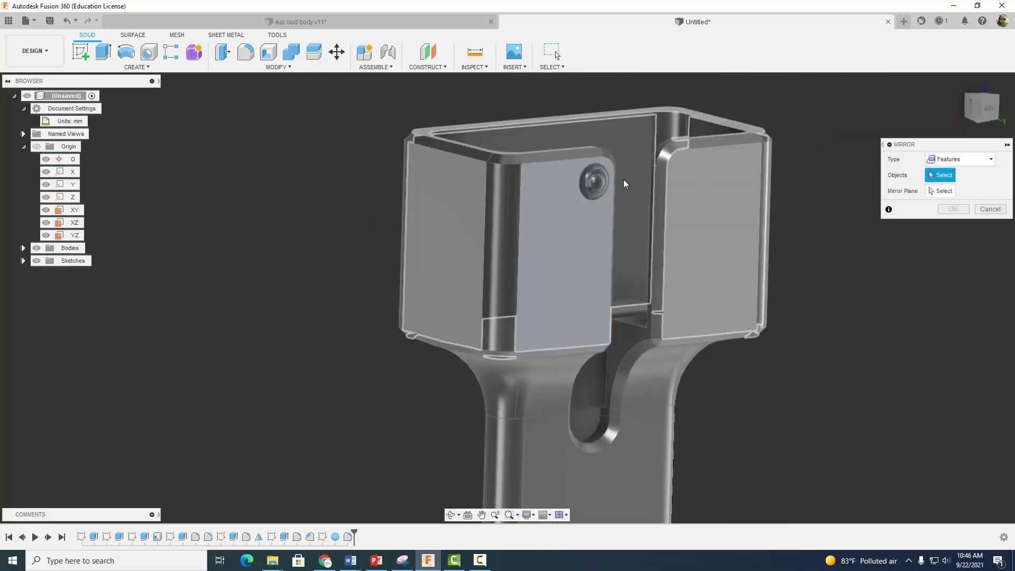
pyautogui.click(594, 181)
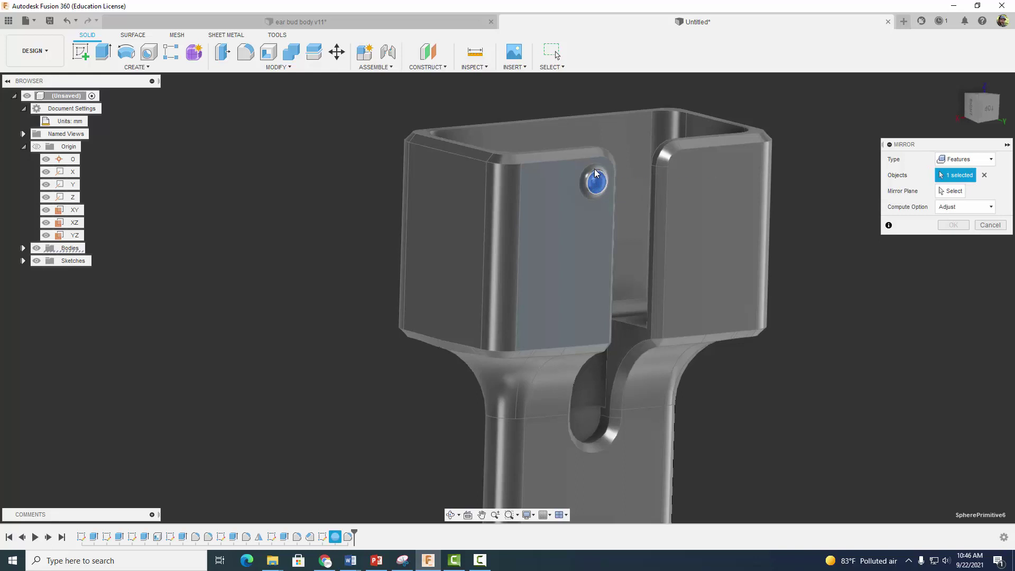
pyautogui.scroll(3, 595, 172)
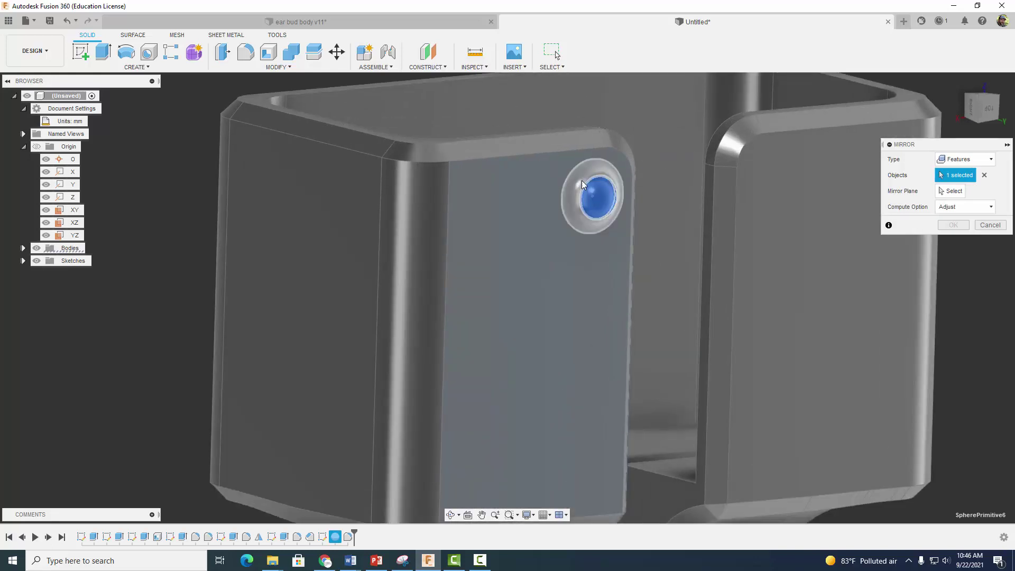
pyautogui.click(581, 180)
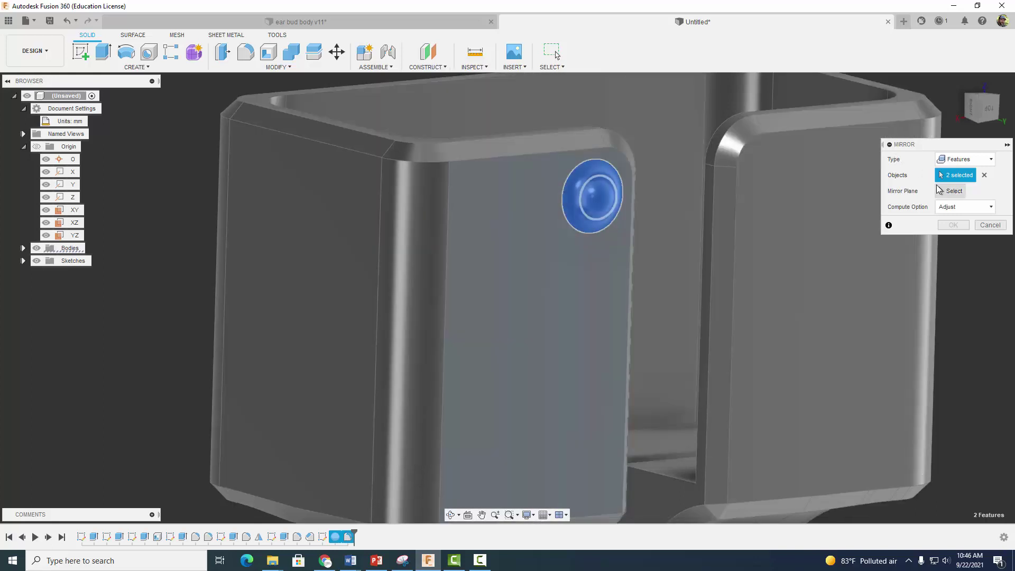
pyautogui.click(940, 191)
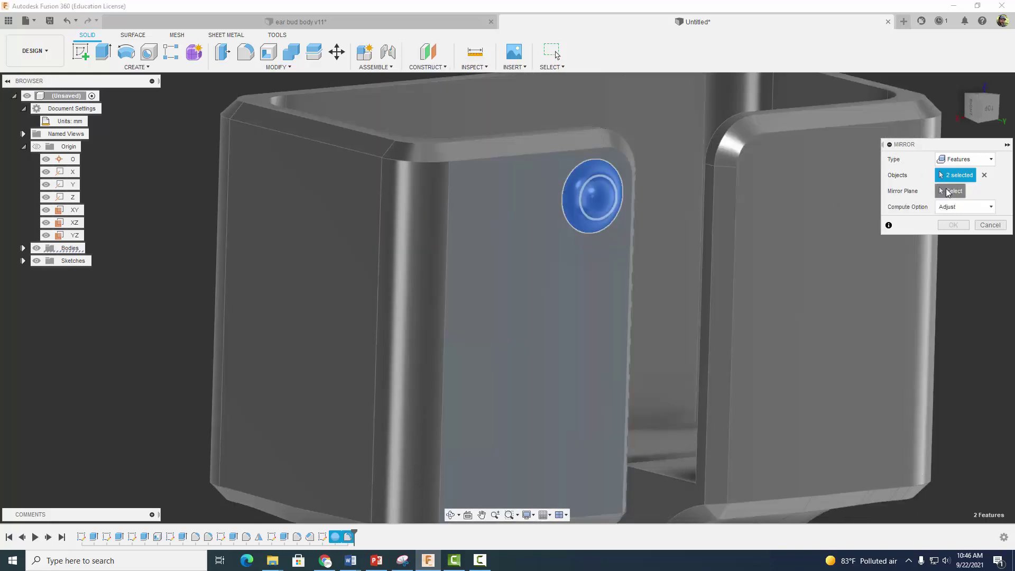
pyautogui.click(74, 234)
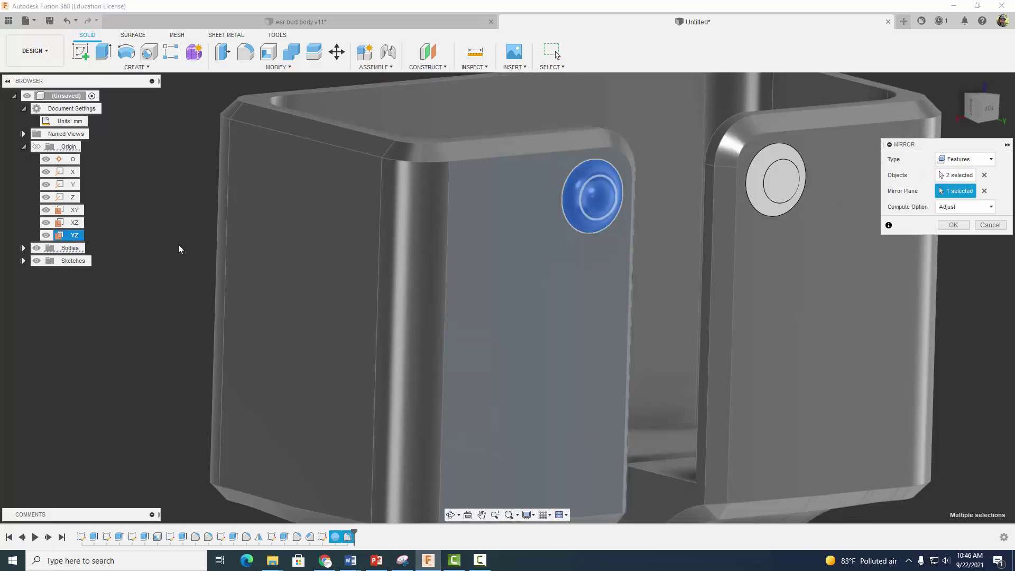
pyautogui.click(955, 225)
pyautogui.scroll(-6, 851, 205)
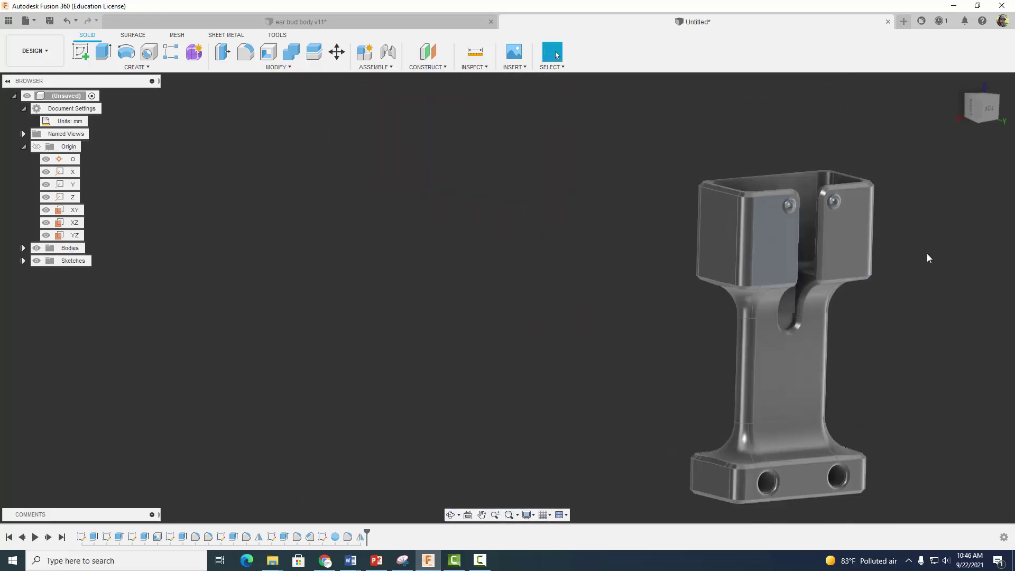
pyautogui.moveTo(944, 306); pyautogui.dragTo(638, 243, button='middle')
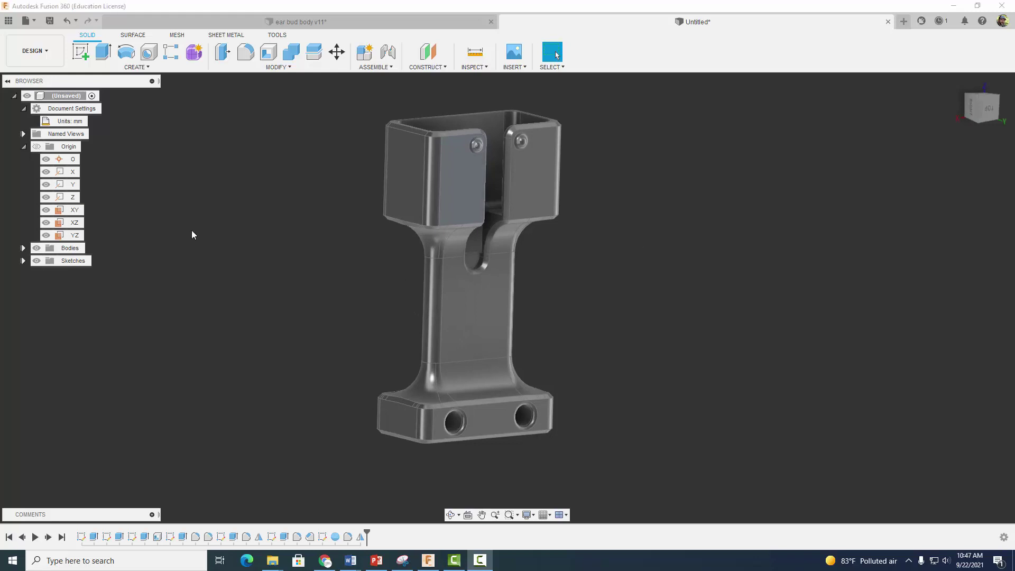
# Save Body1 as a mesh in STL (Binary) format with High refinement
pyautogui.click(23, 248)
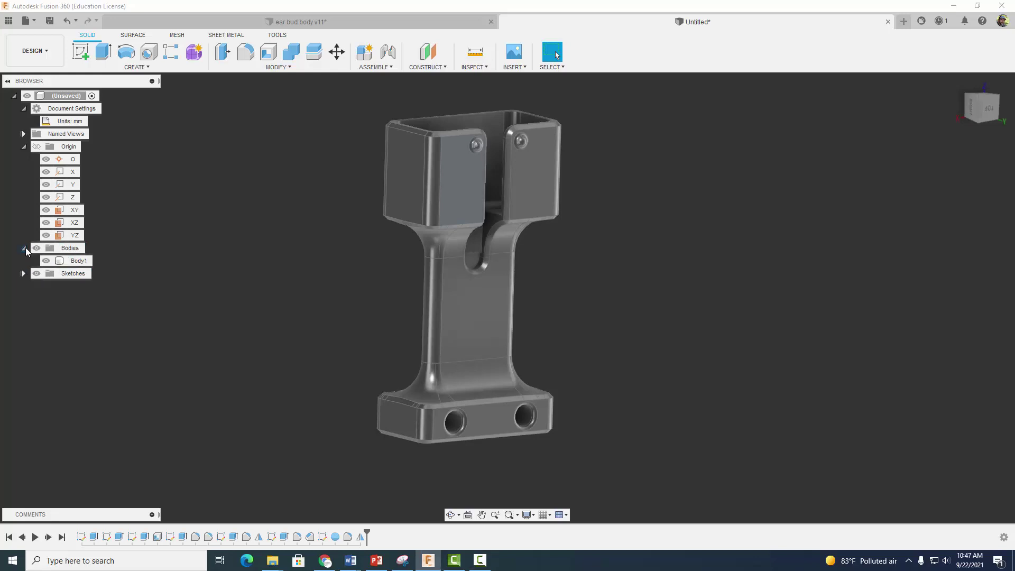
pyautogui.rightClick(67, 265)
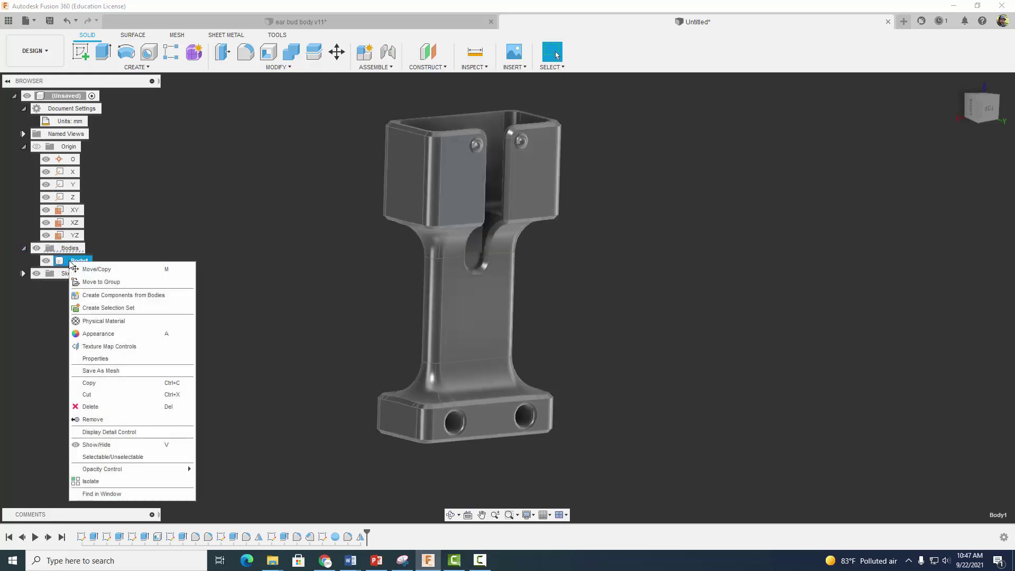
pyautogui.click(106, 370)
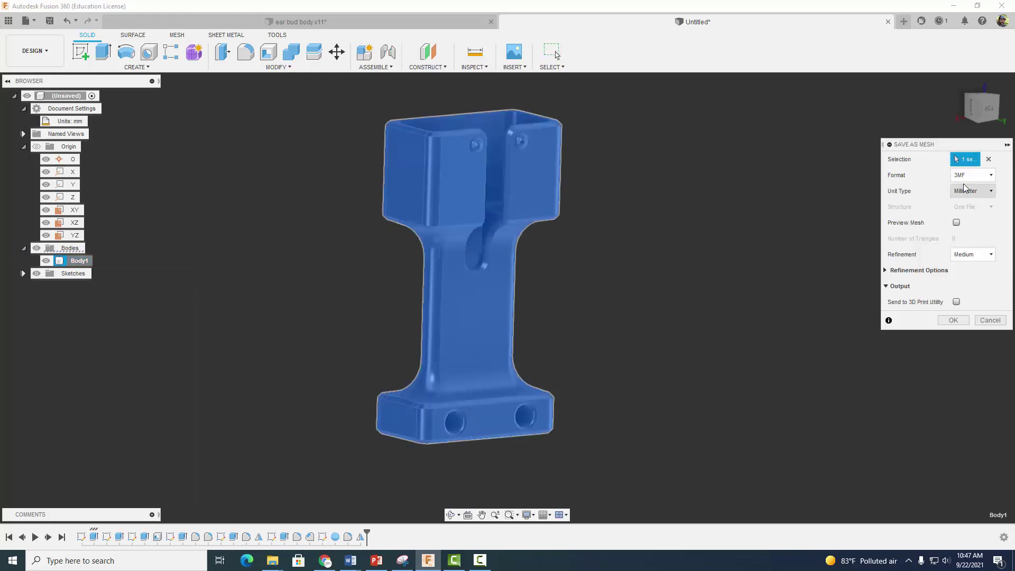
pyautogui.click(973, 175)
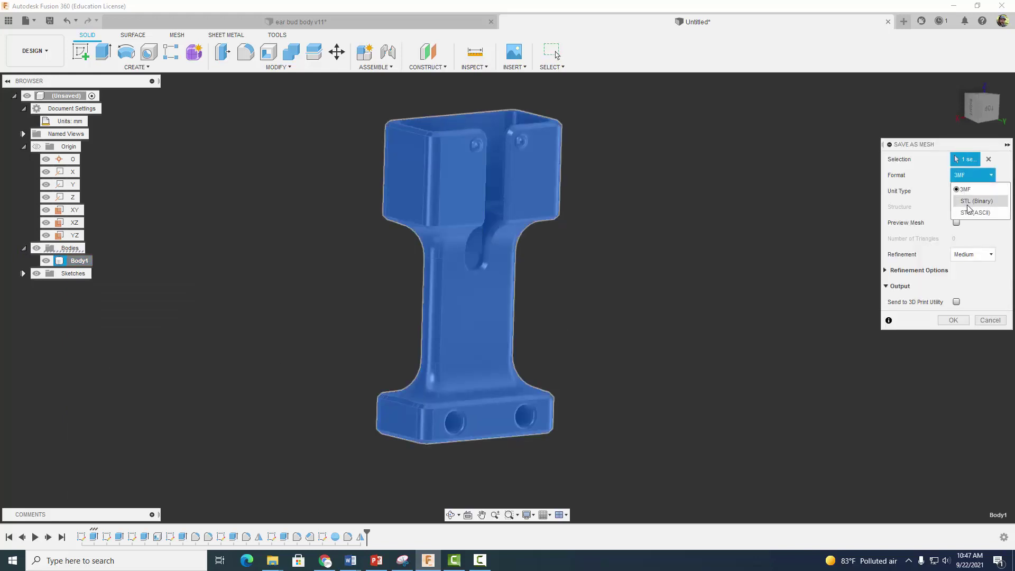
pyautogui.click(926, 206)
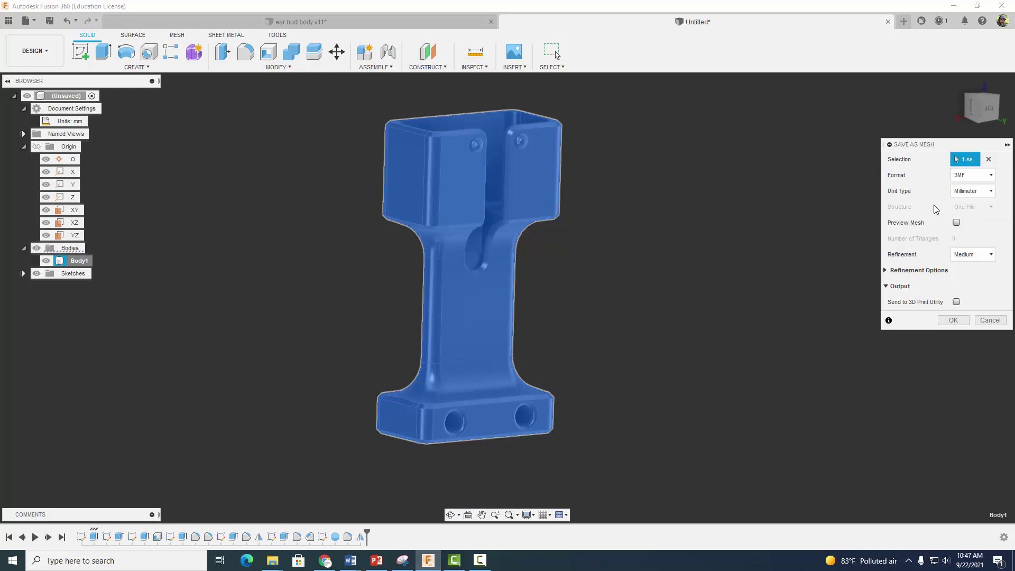
pyautogui.click(964, 179)
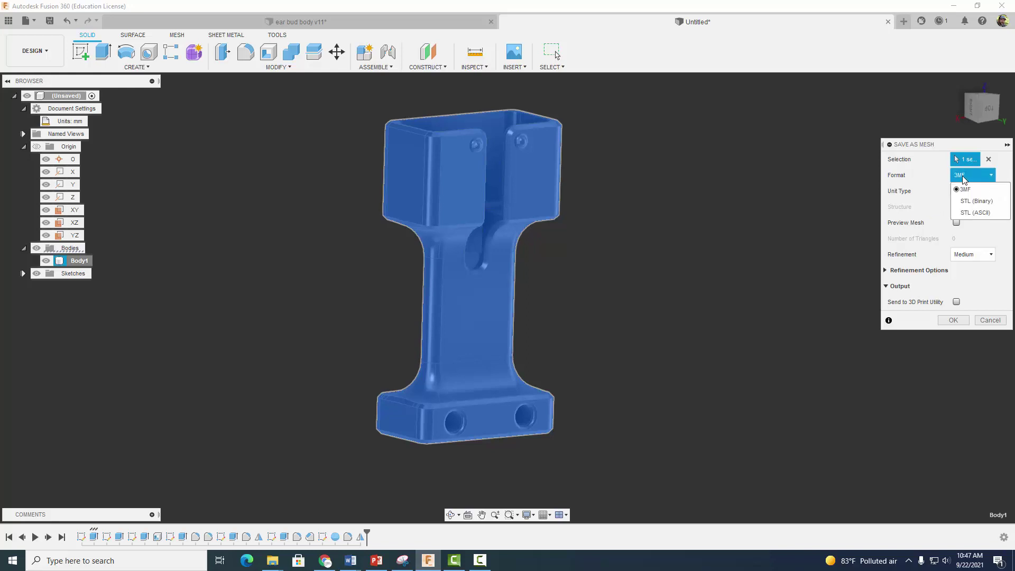
pyautogui.click(976, 201)
pyautogui.click(971, 255)
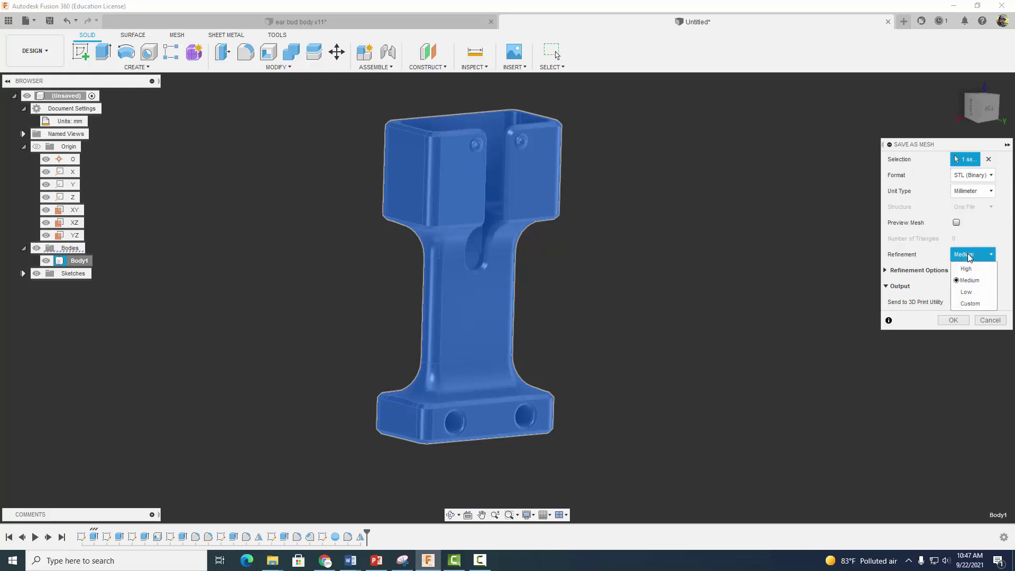
pyautogui.click(967, 269)
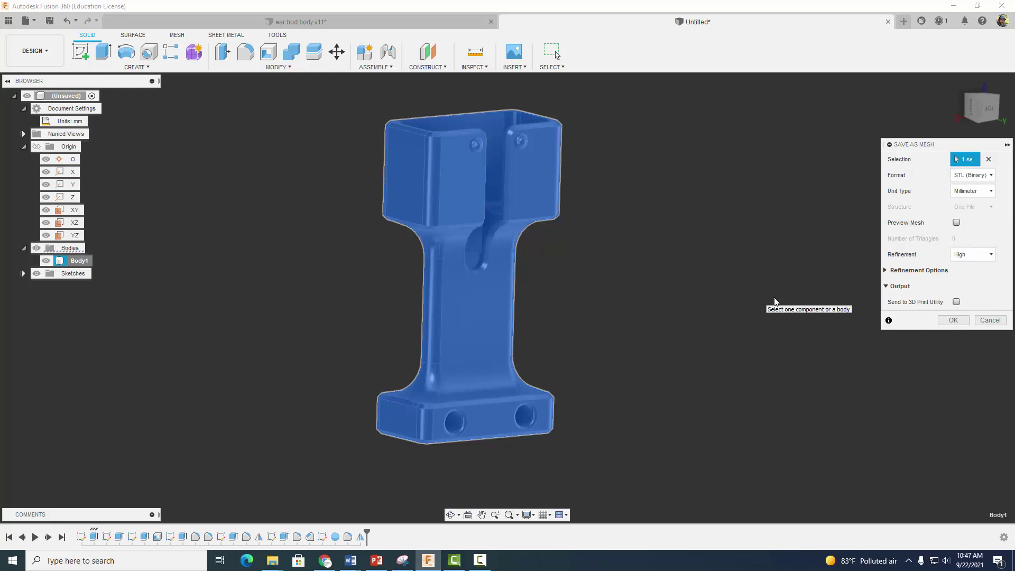
pyautogui.click(991, 320)
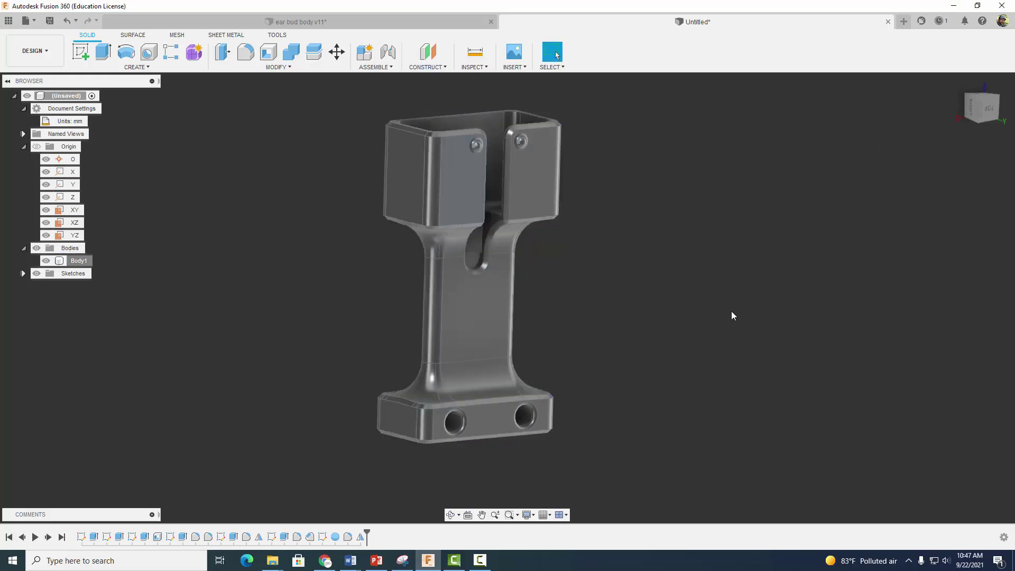